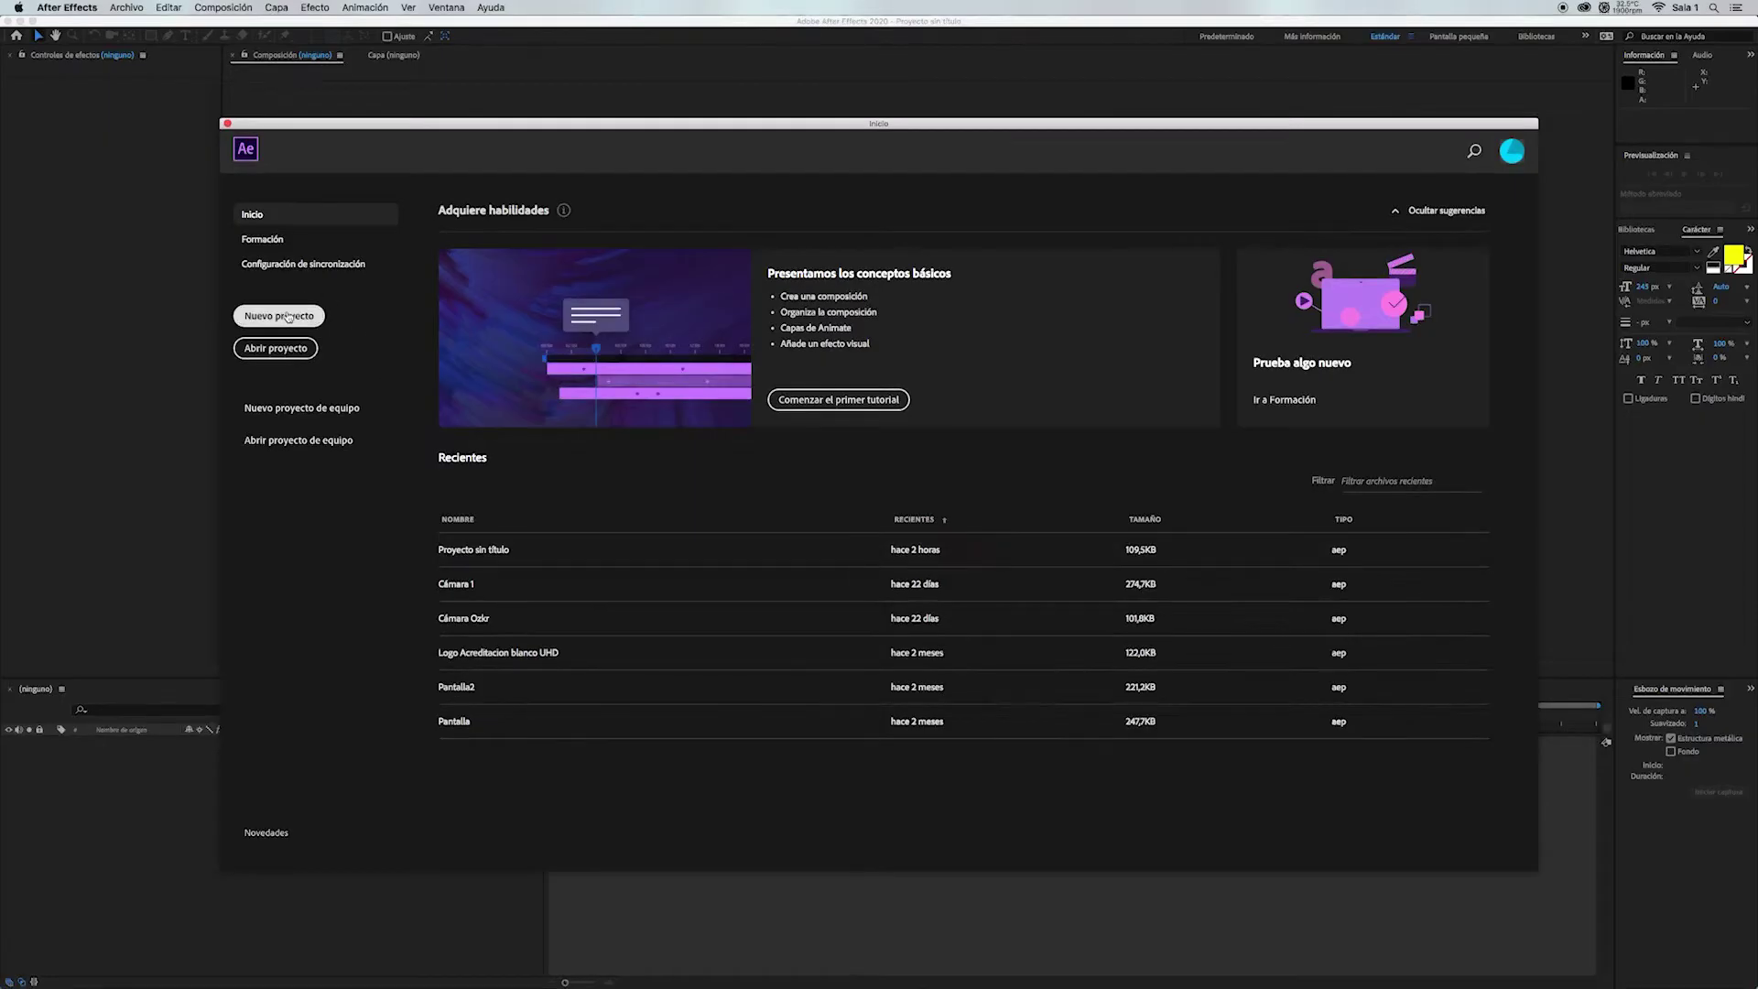
Create a new project, import 171003B_002_2K.mp4 from the Chrome Alter folder, and make a composition from it.
left_click(287, 317)
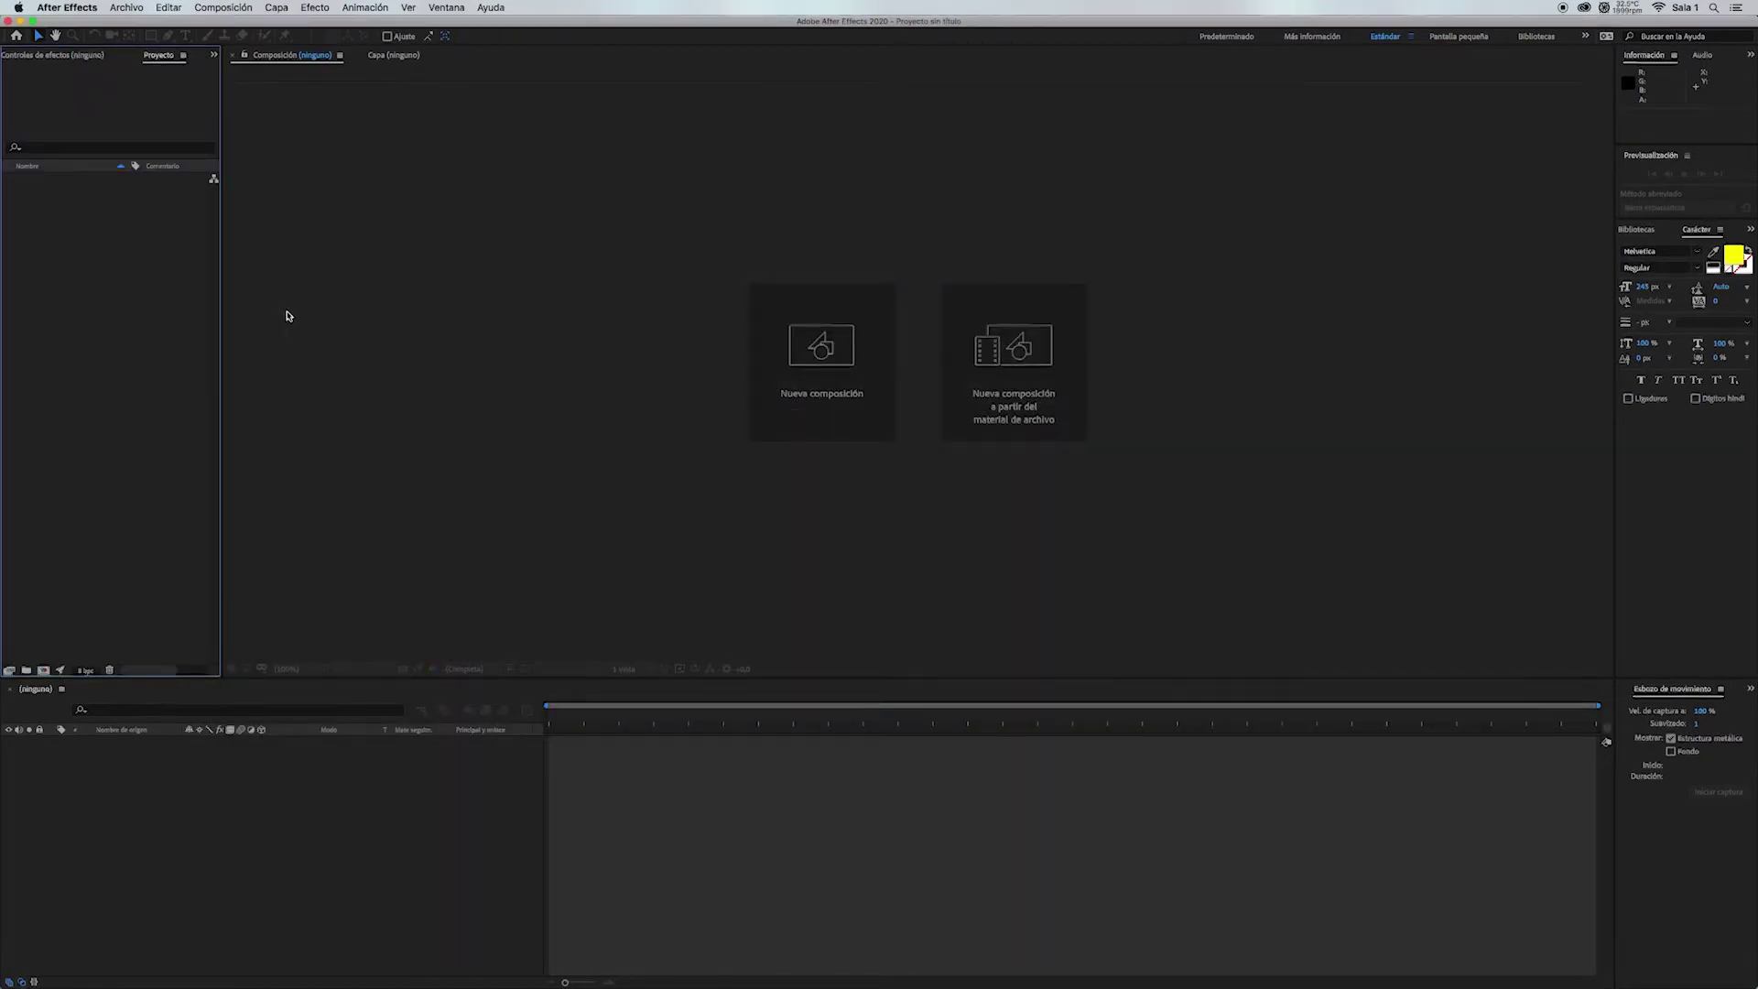
double_click(112, 236)
left_click(913, 211)
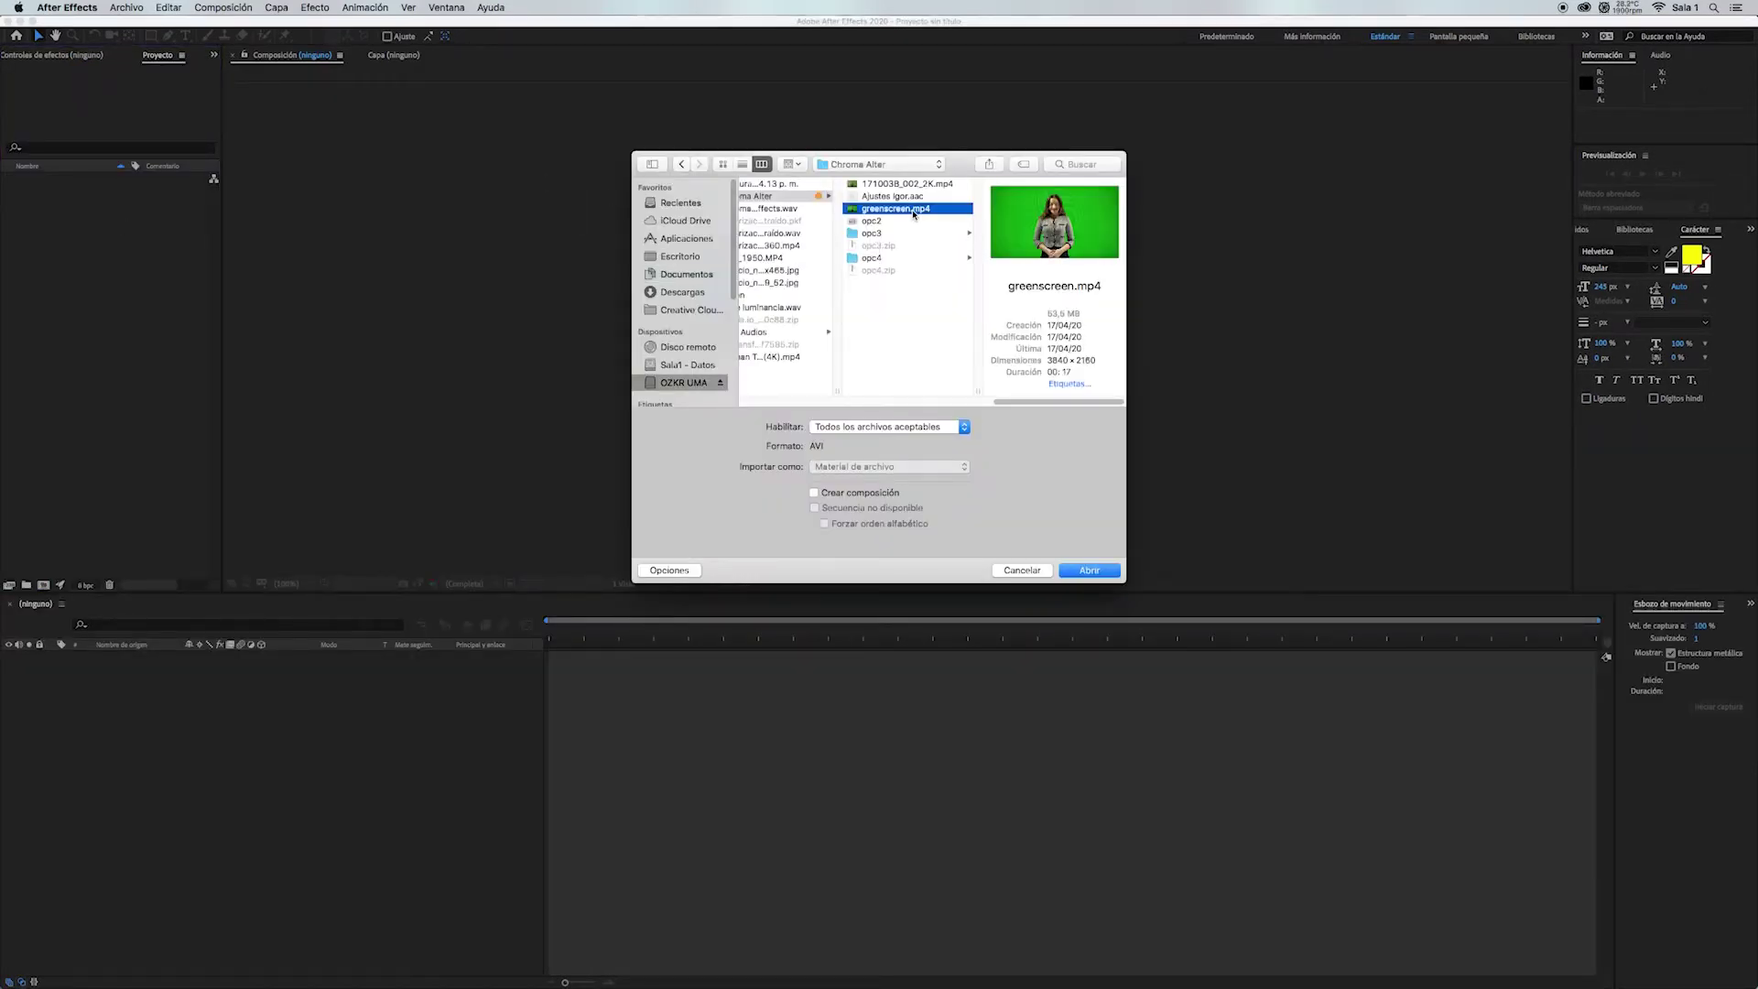
left_click(919, 183)
left_click(1103, 571)
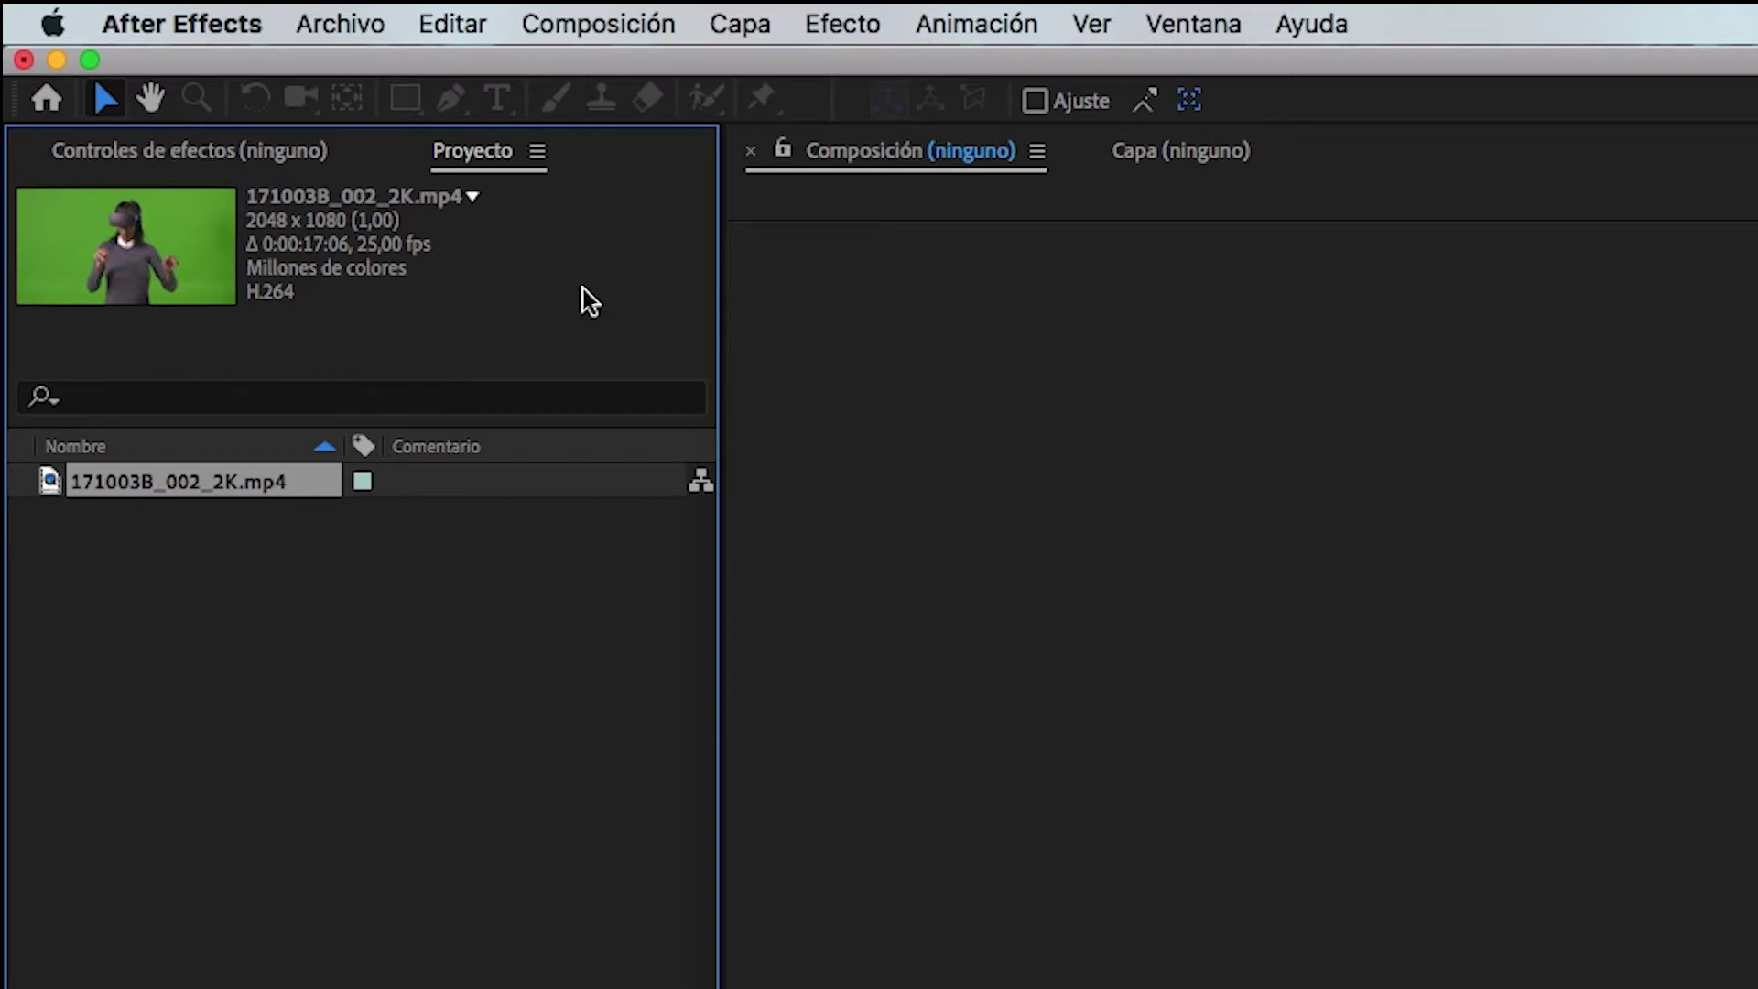
left_click_drag(54, 216, 56, 706)
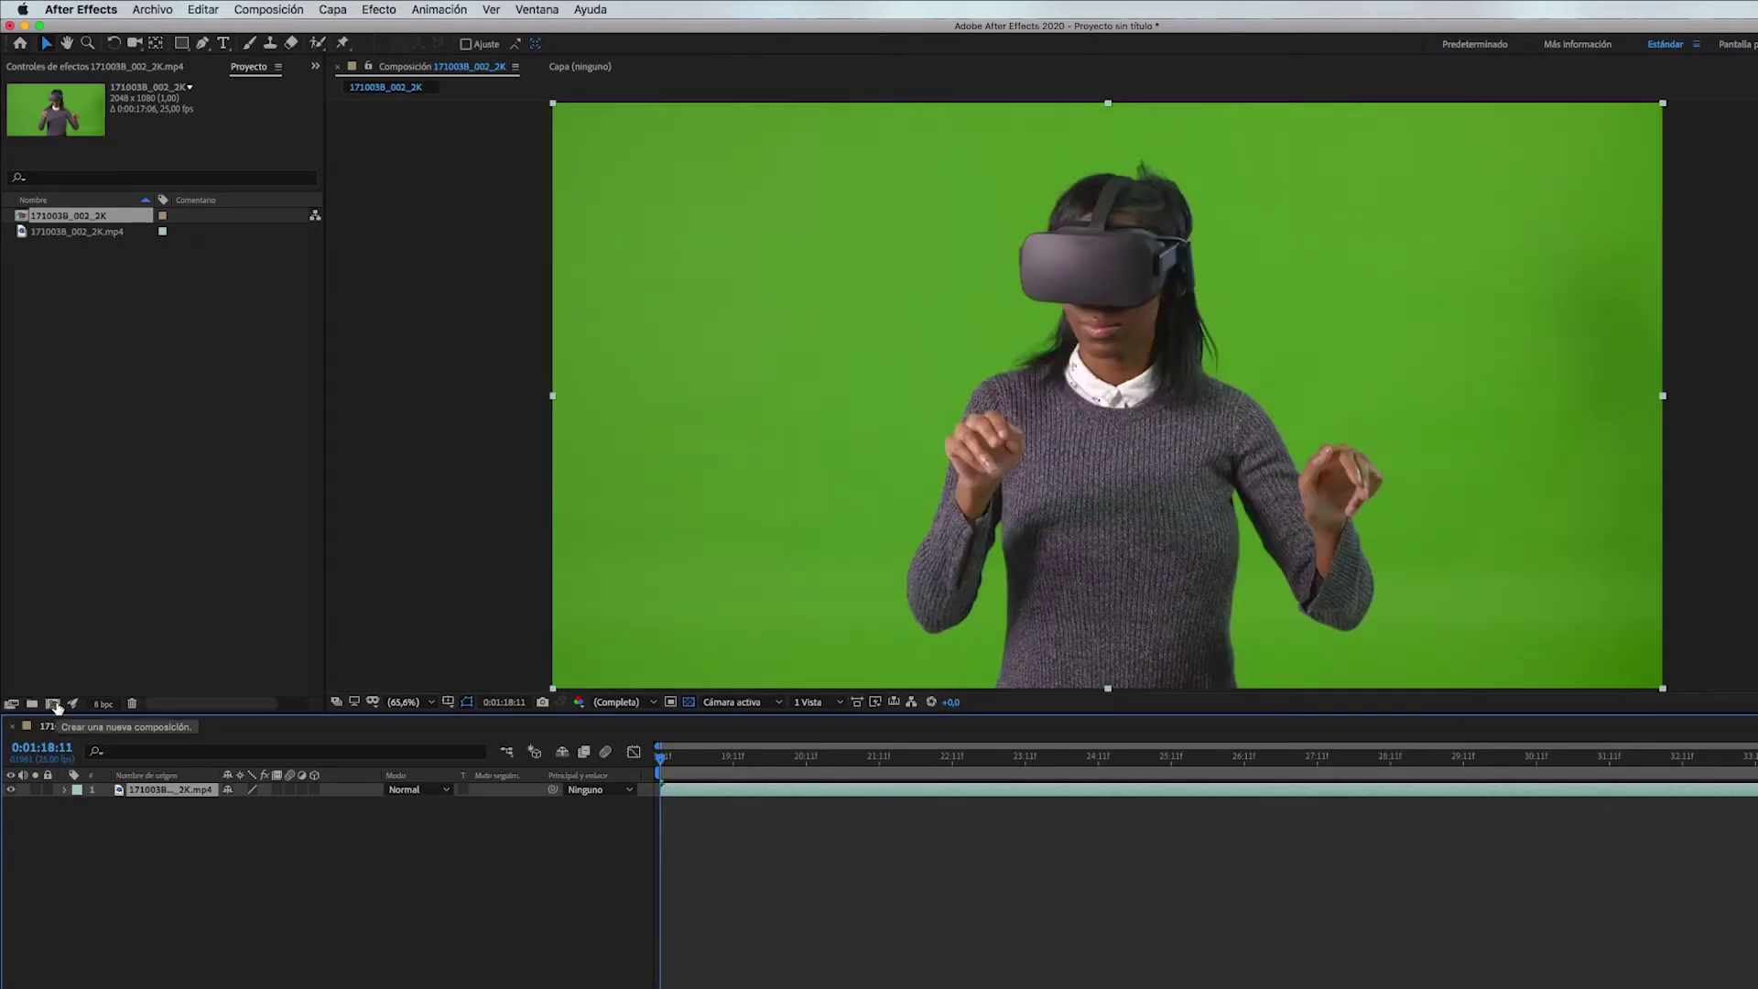
Name the composition Video1, draw a region of interest around the woman, and crop the comp to it.
right_click(81, 730)
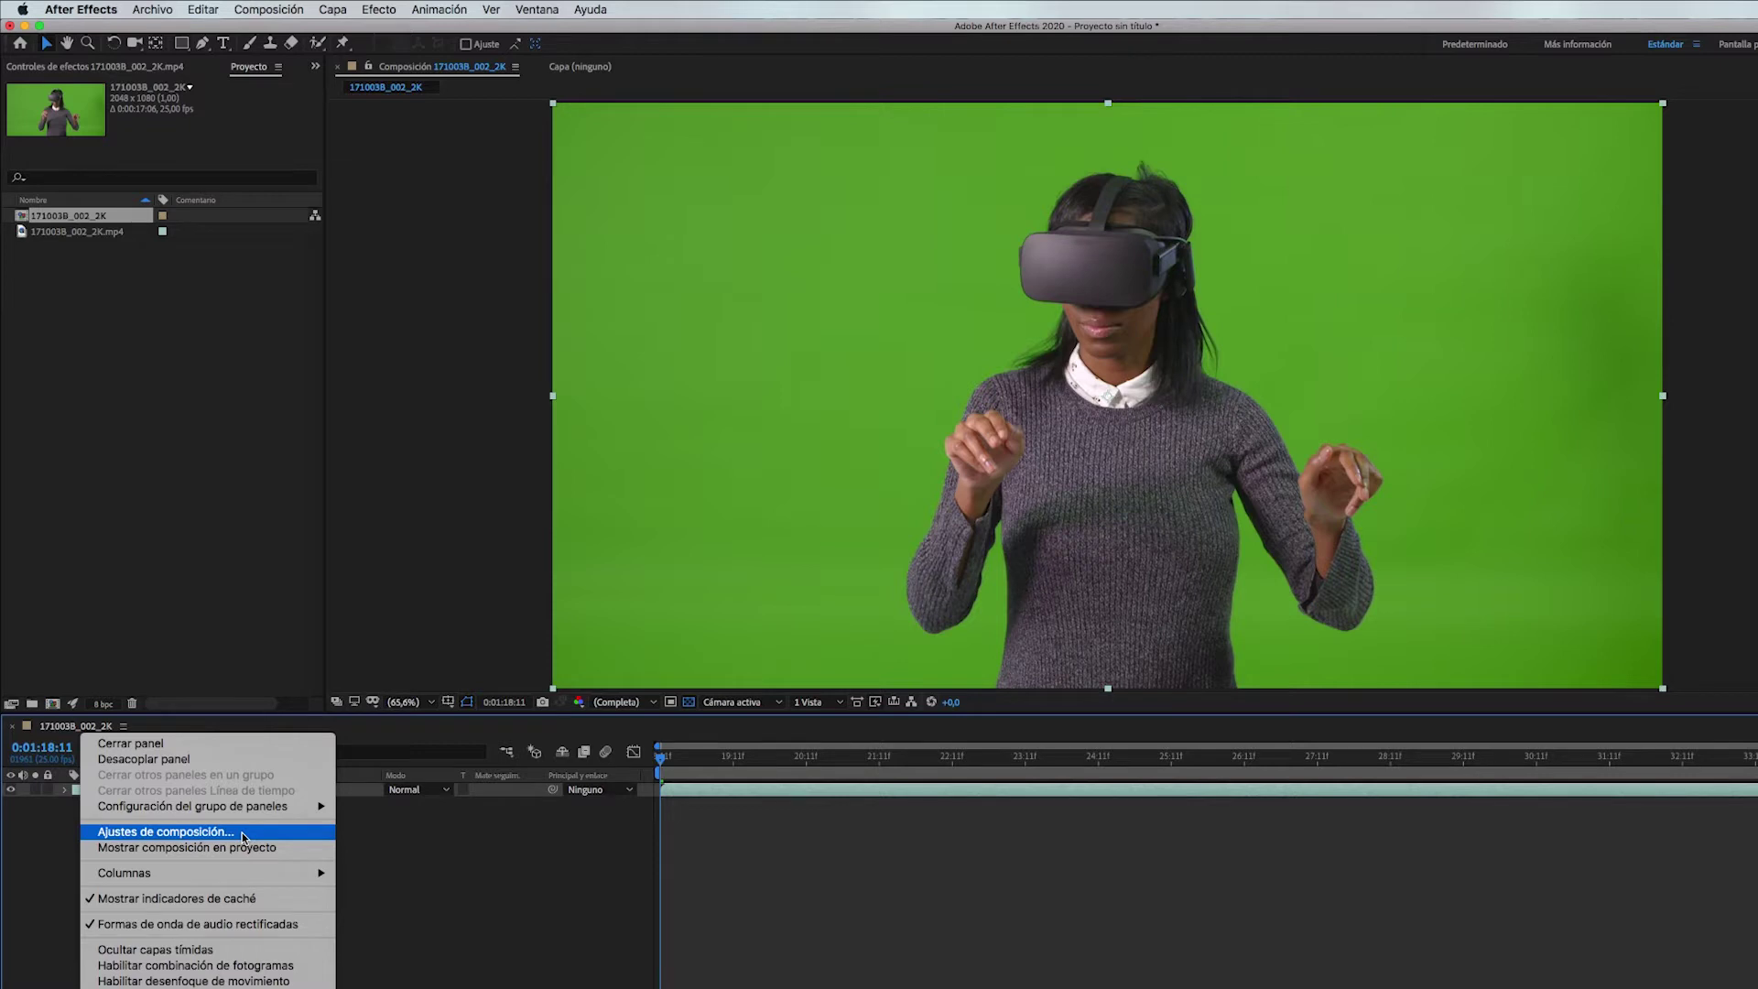
left_click(243, 833)
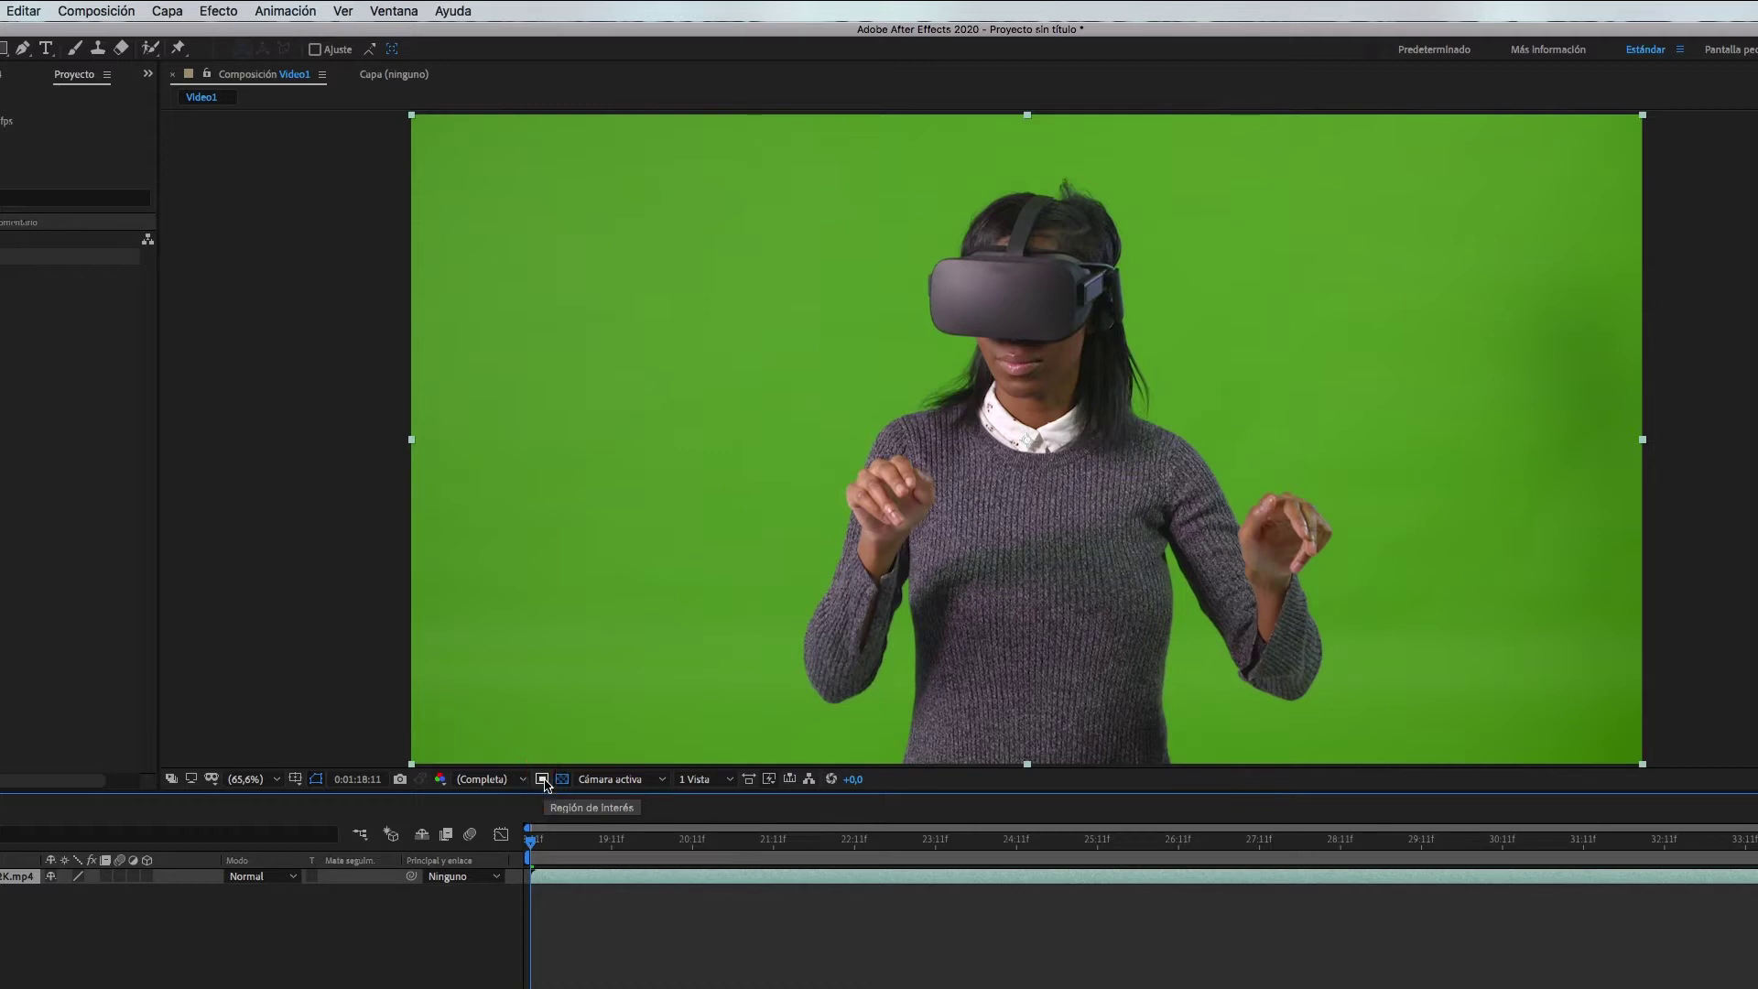
left_click(543, 779)
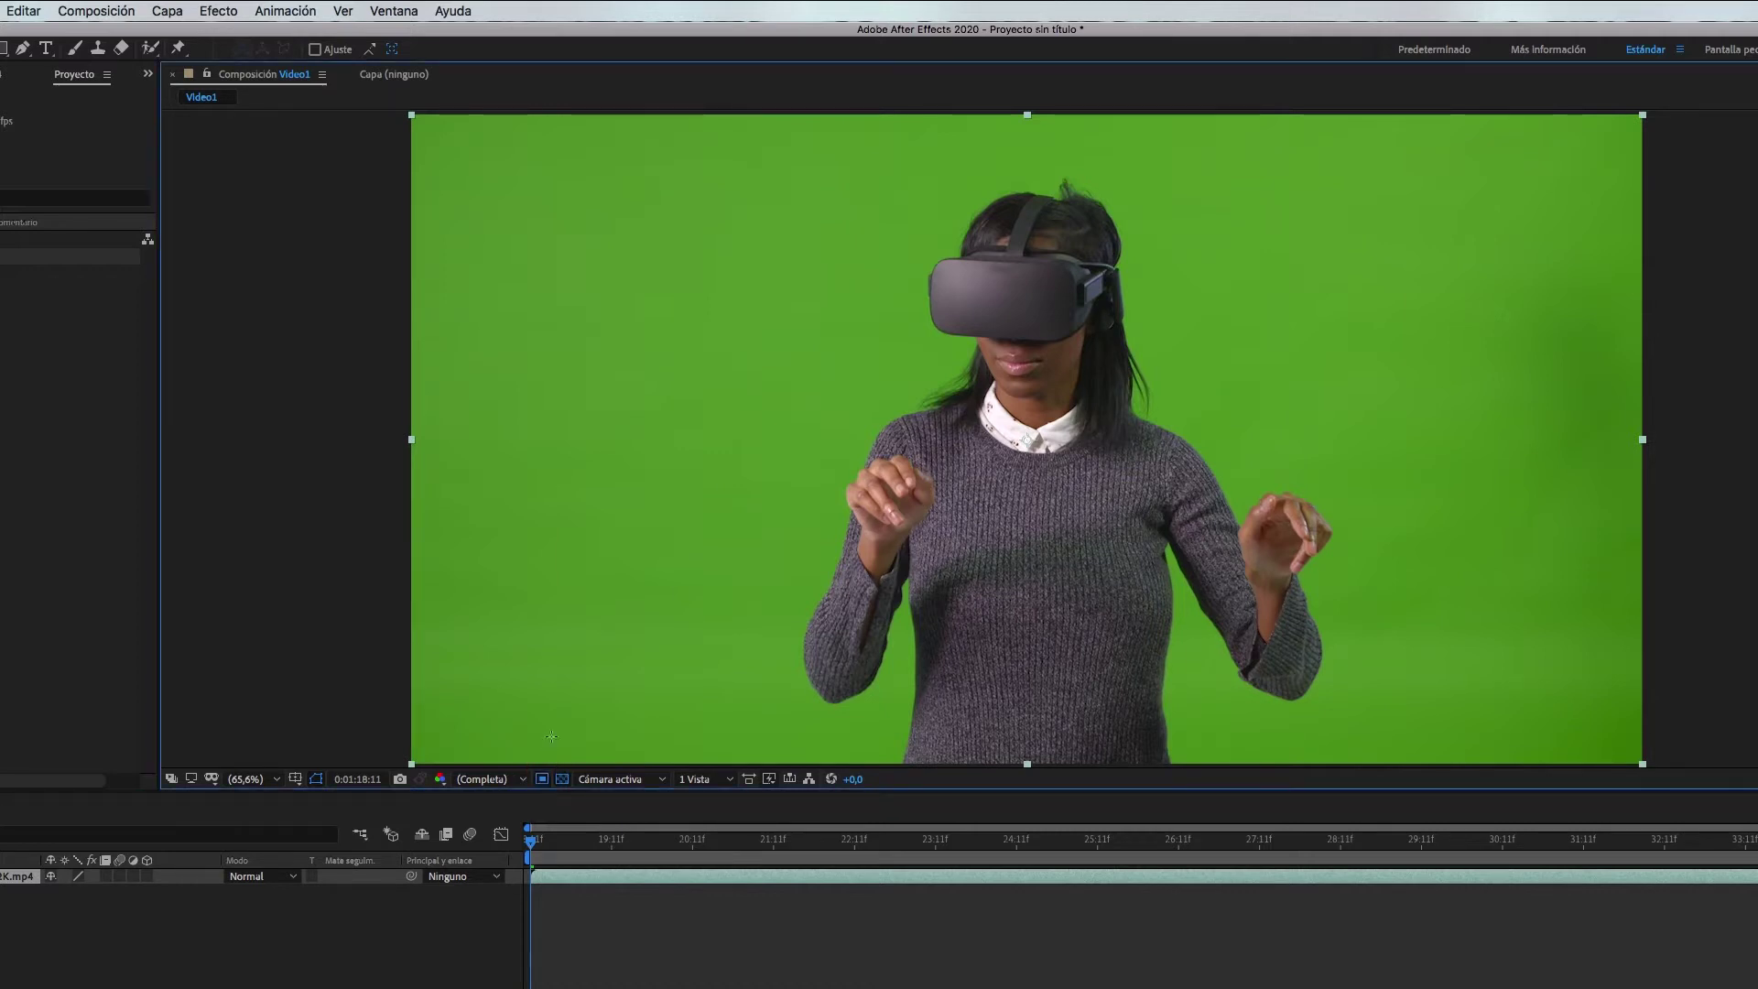
mouse_move(409, 113)
left_mouse_down()
mouse_move(1575, 652)
mouse_move(1720, 799)
left_mouse_up()
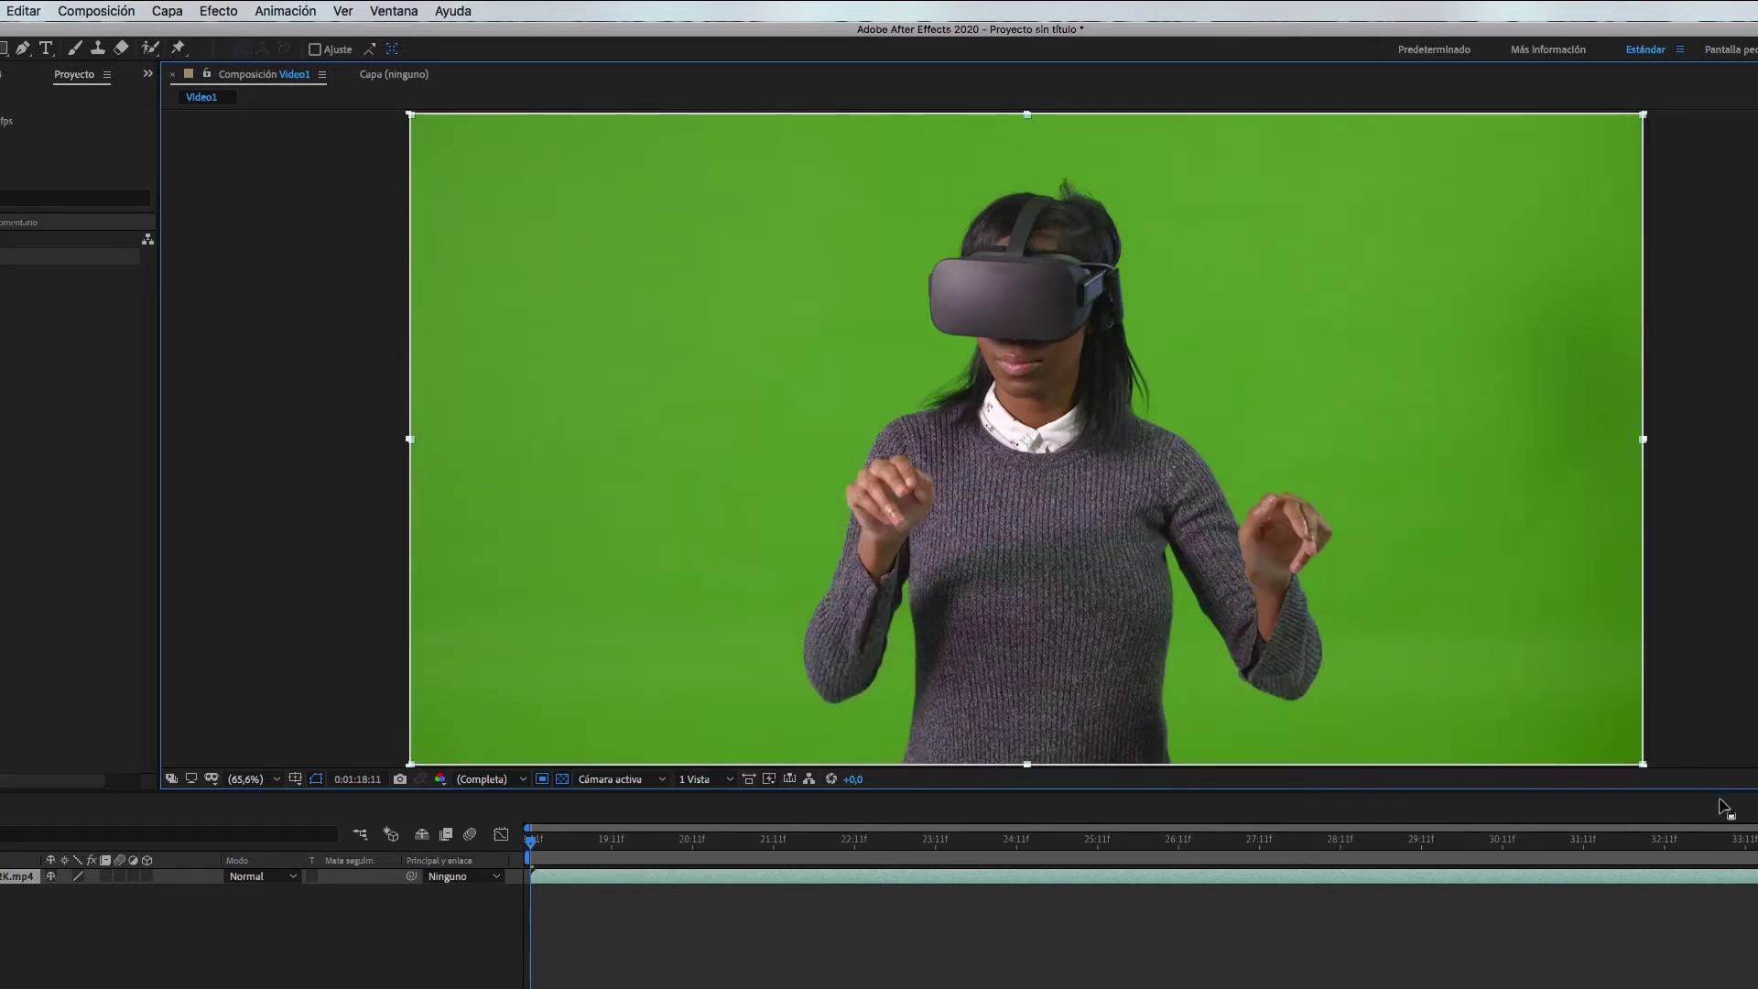
left_click(96, 11)
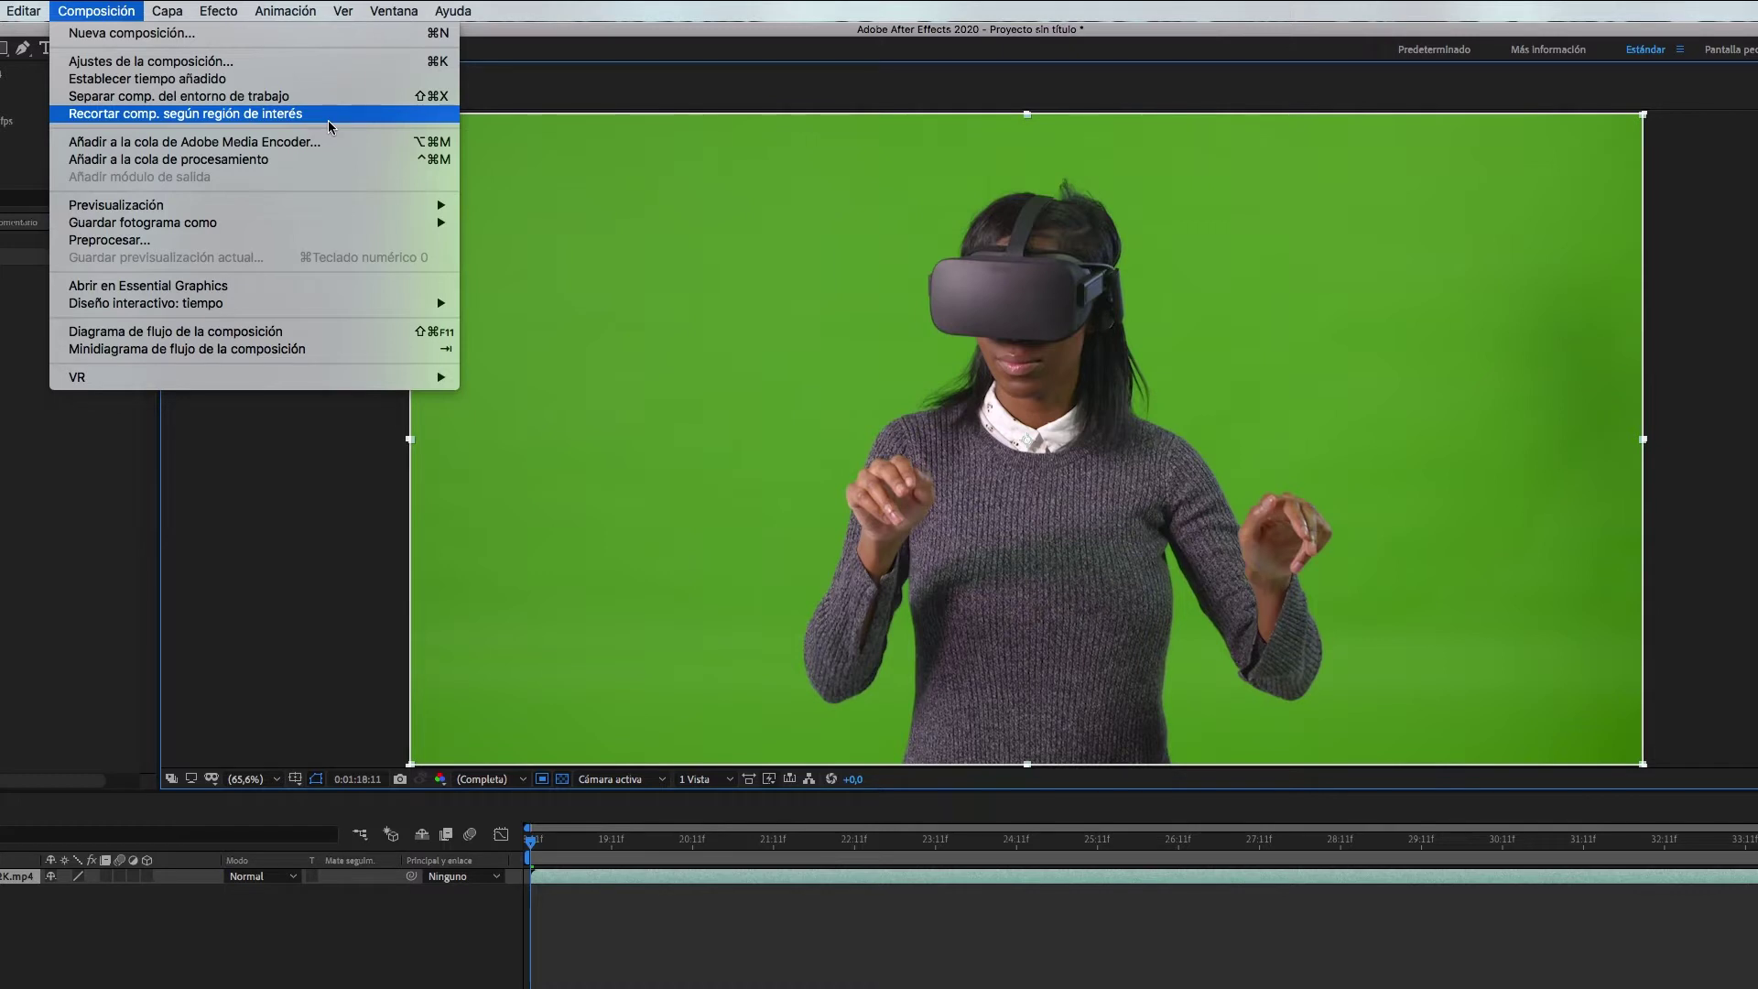
left_click(330, 127)
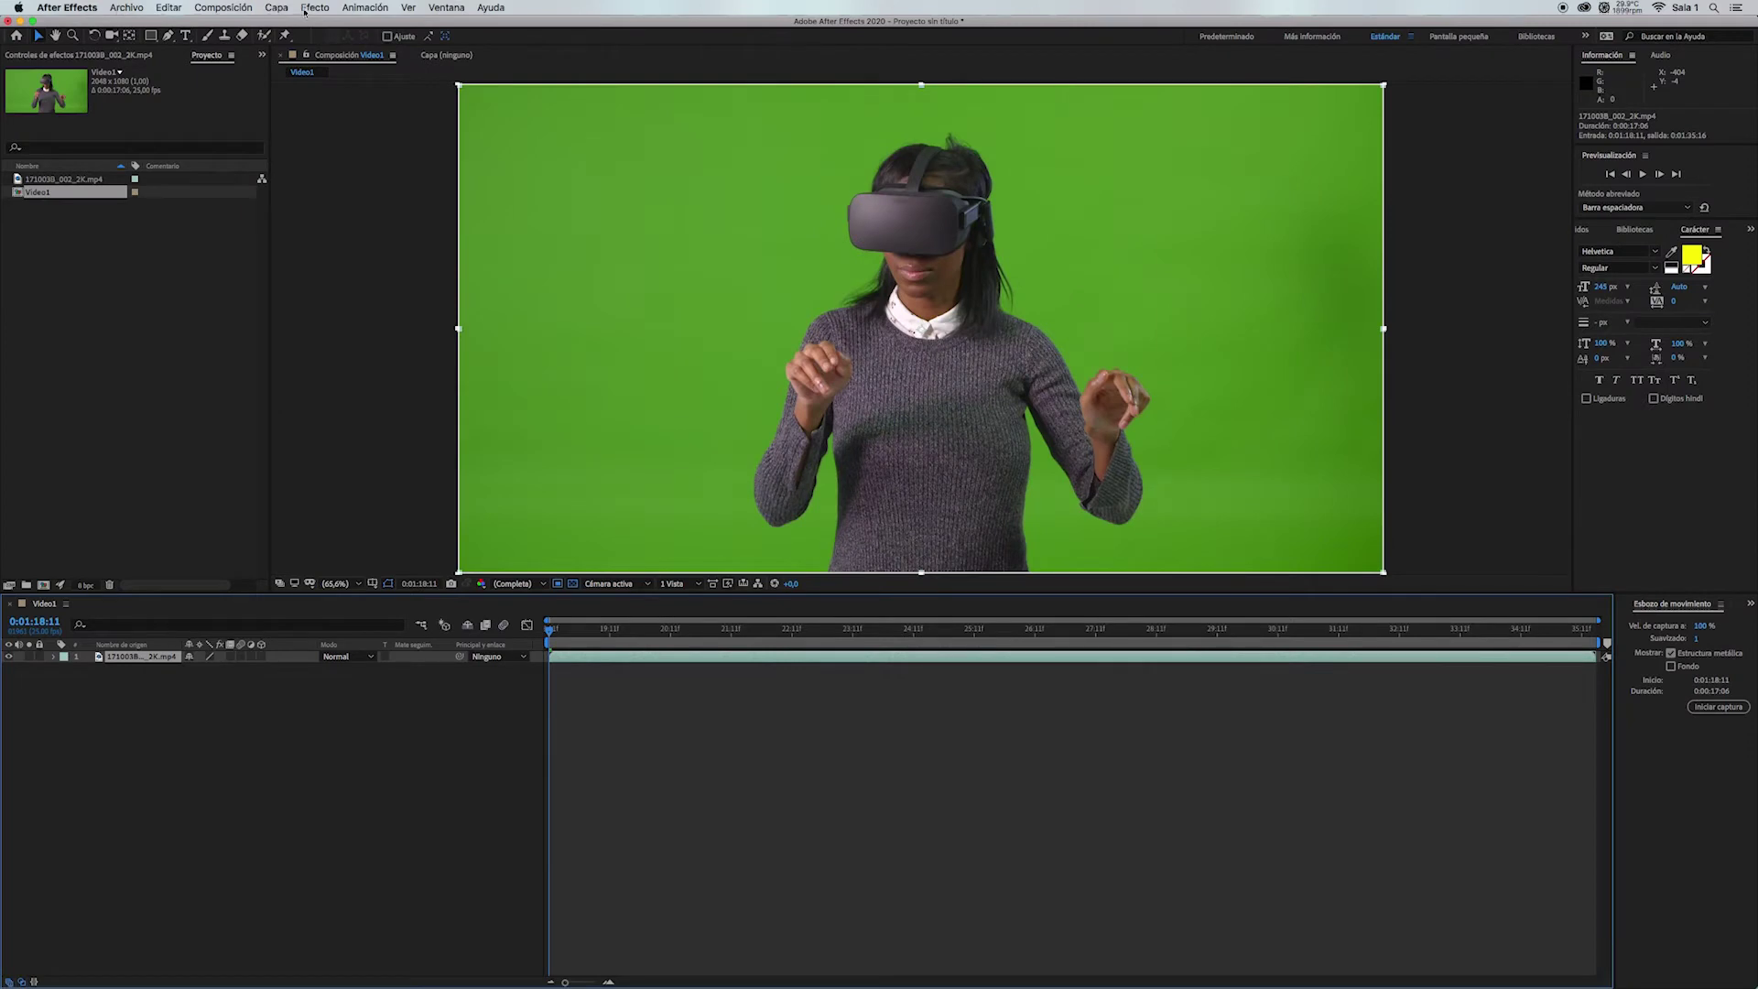
Add Keylight (1.2) from the Keying effects to the green-screen clip layer.
left_click(315, 8)
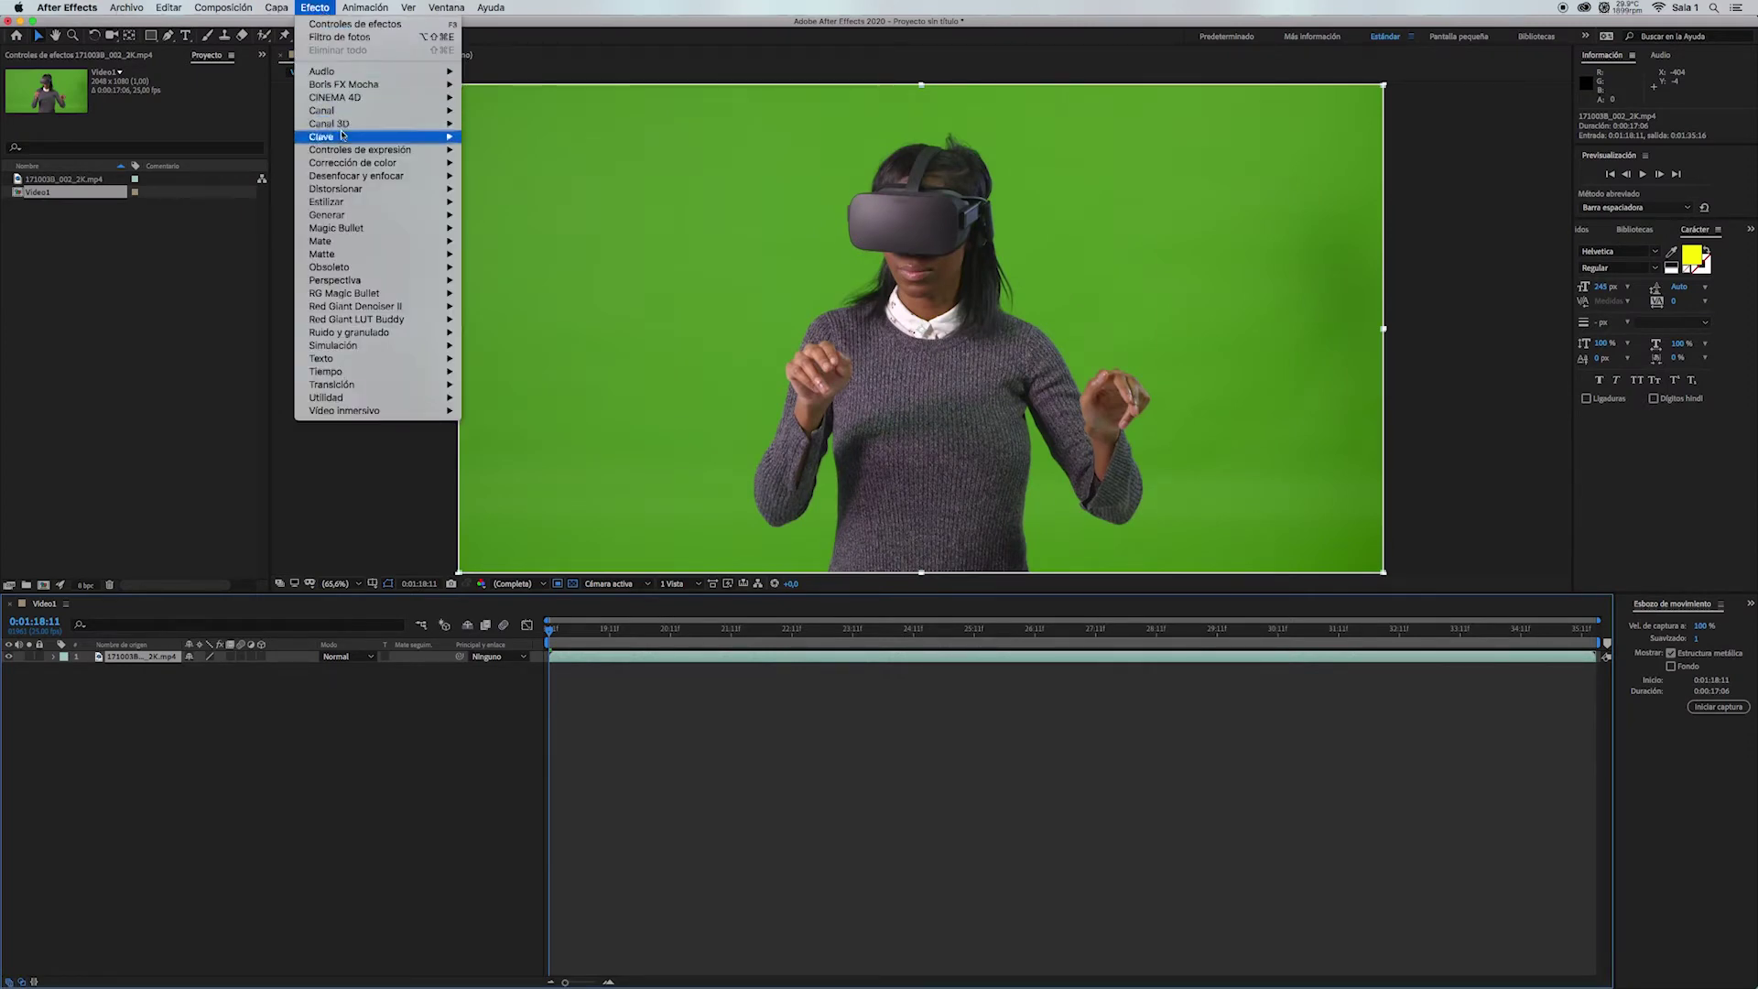
mouse_move(348, 137)
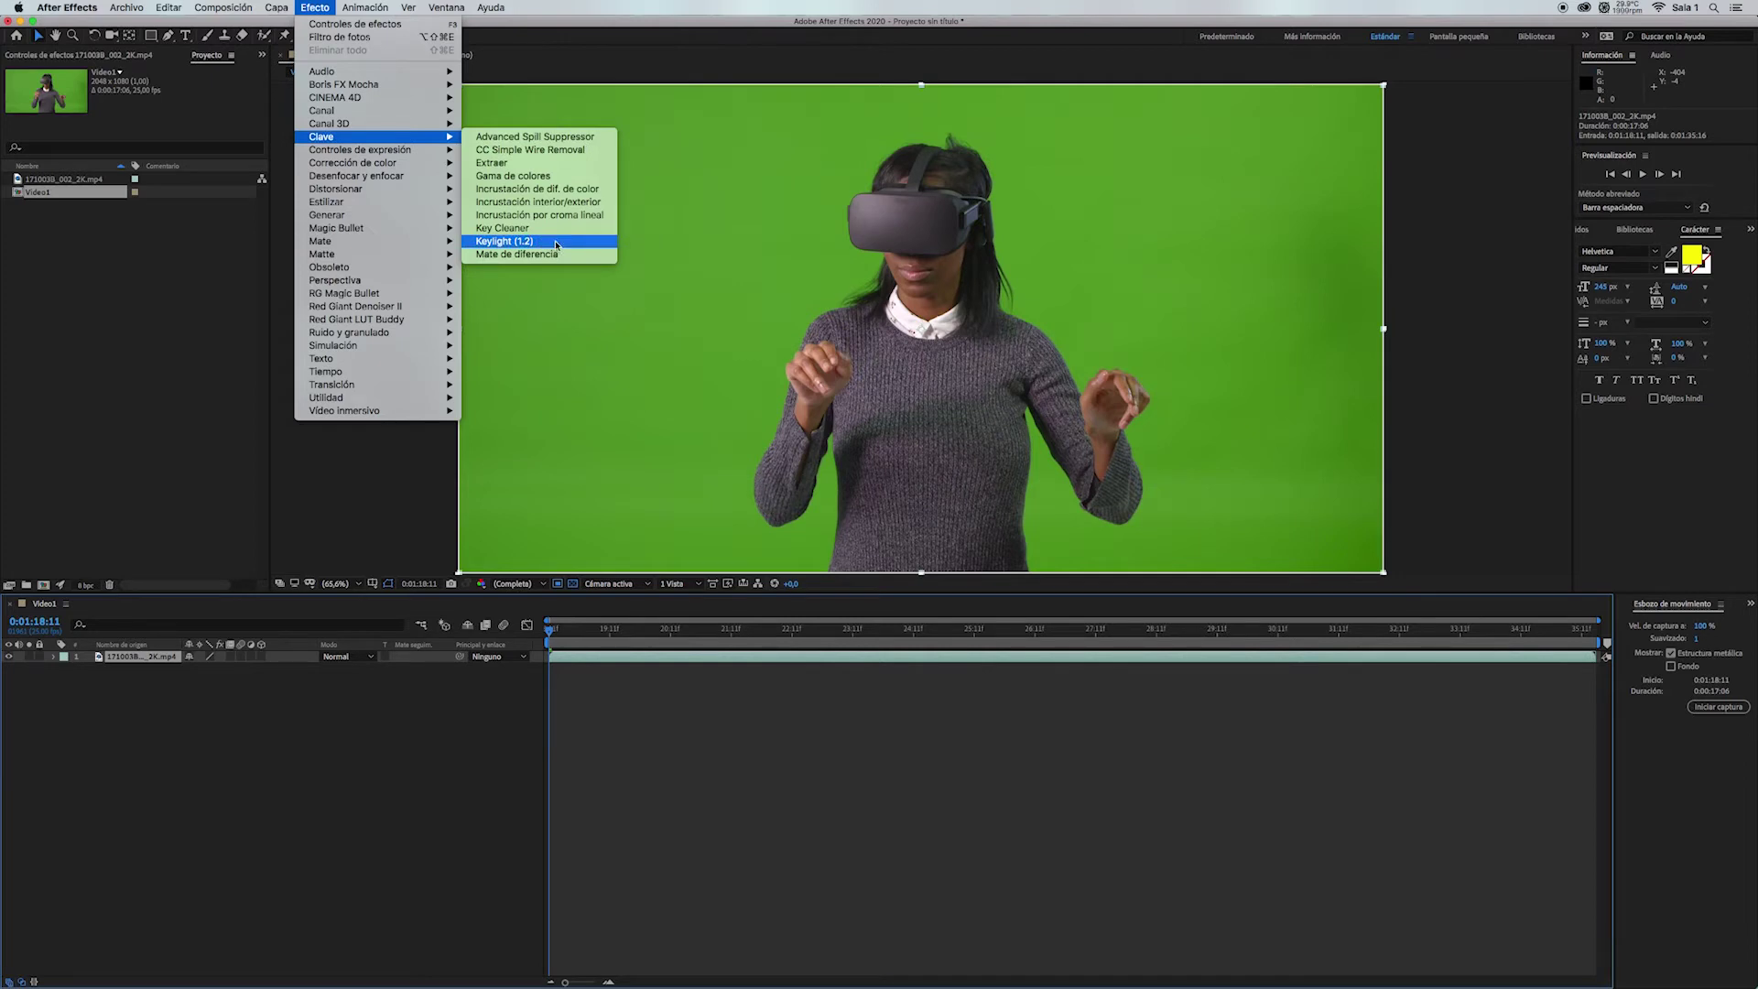
left_click(556, 244)
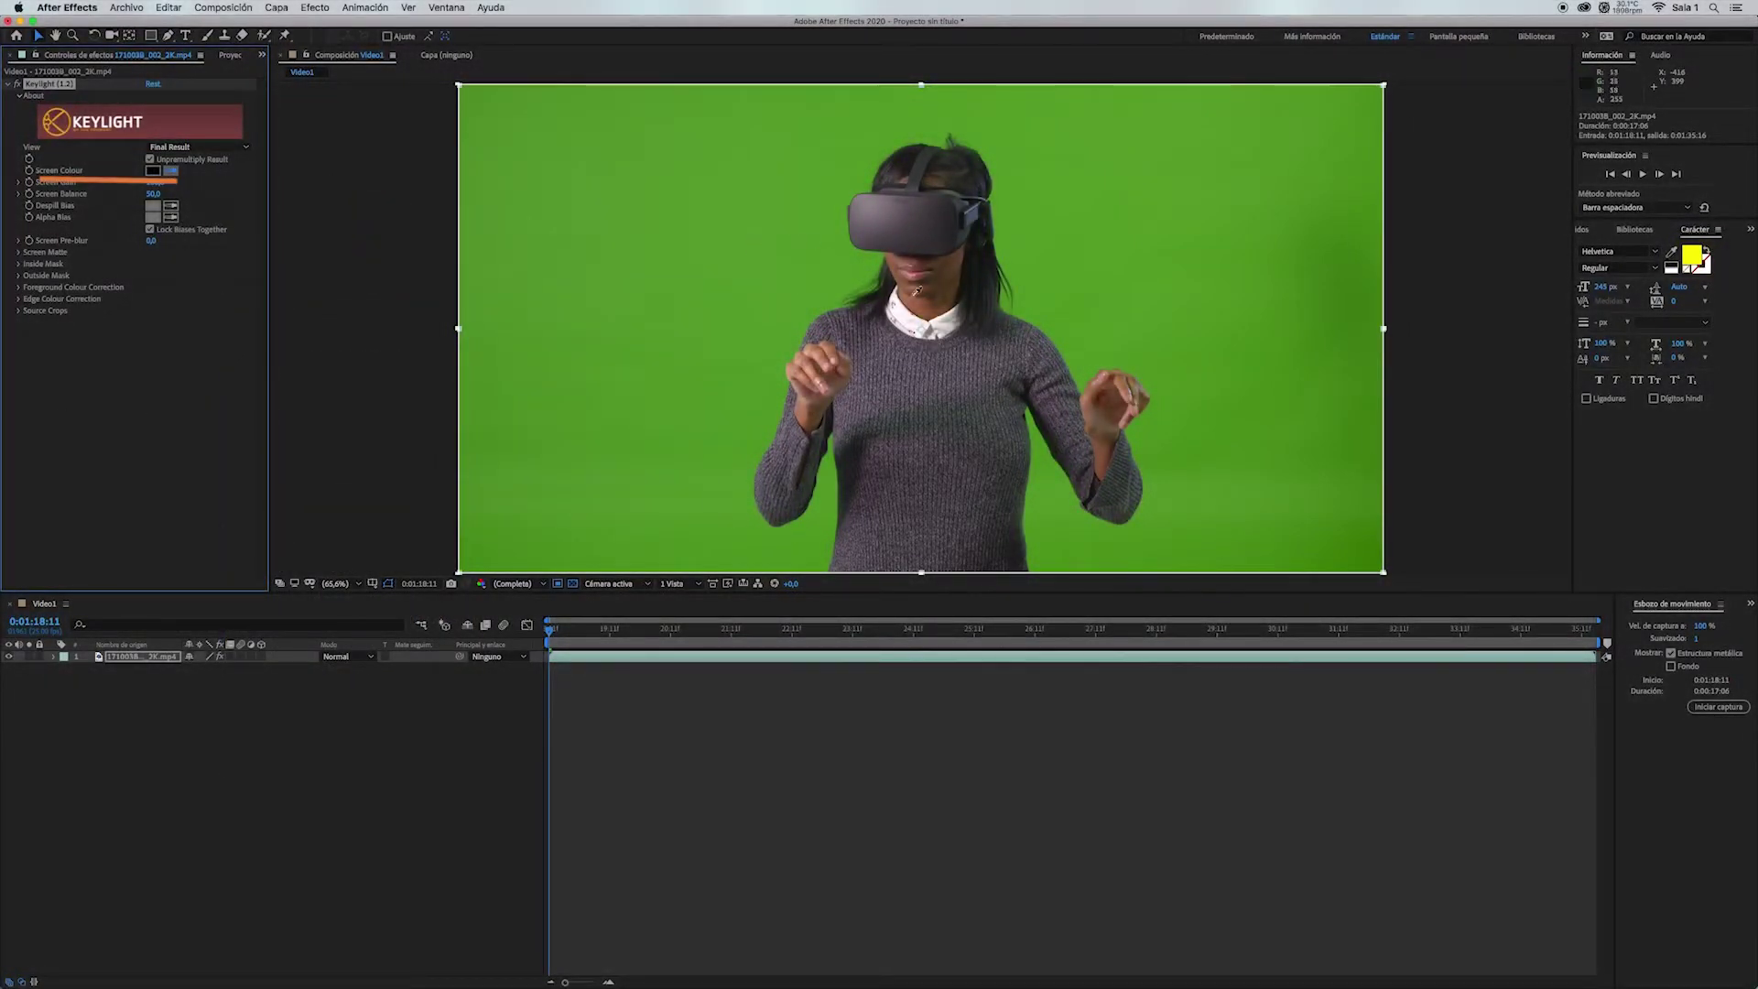
Sample the green backdrop as Keylight's Screen Colour and turn off the transparency grid.
left_click(1165, 326)
scroll(925, 311, "up", 4)
left_click_drag(669, 353, 697, 382)
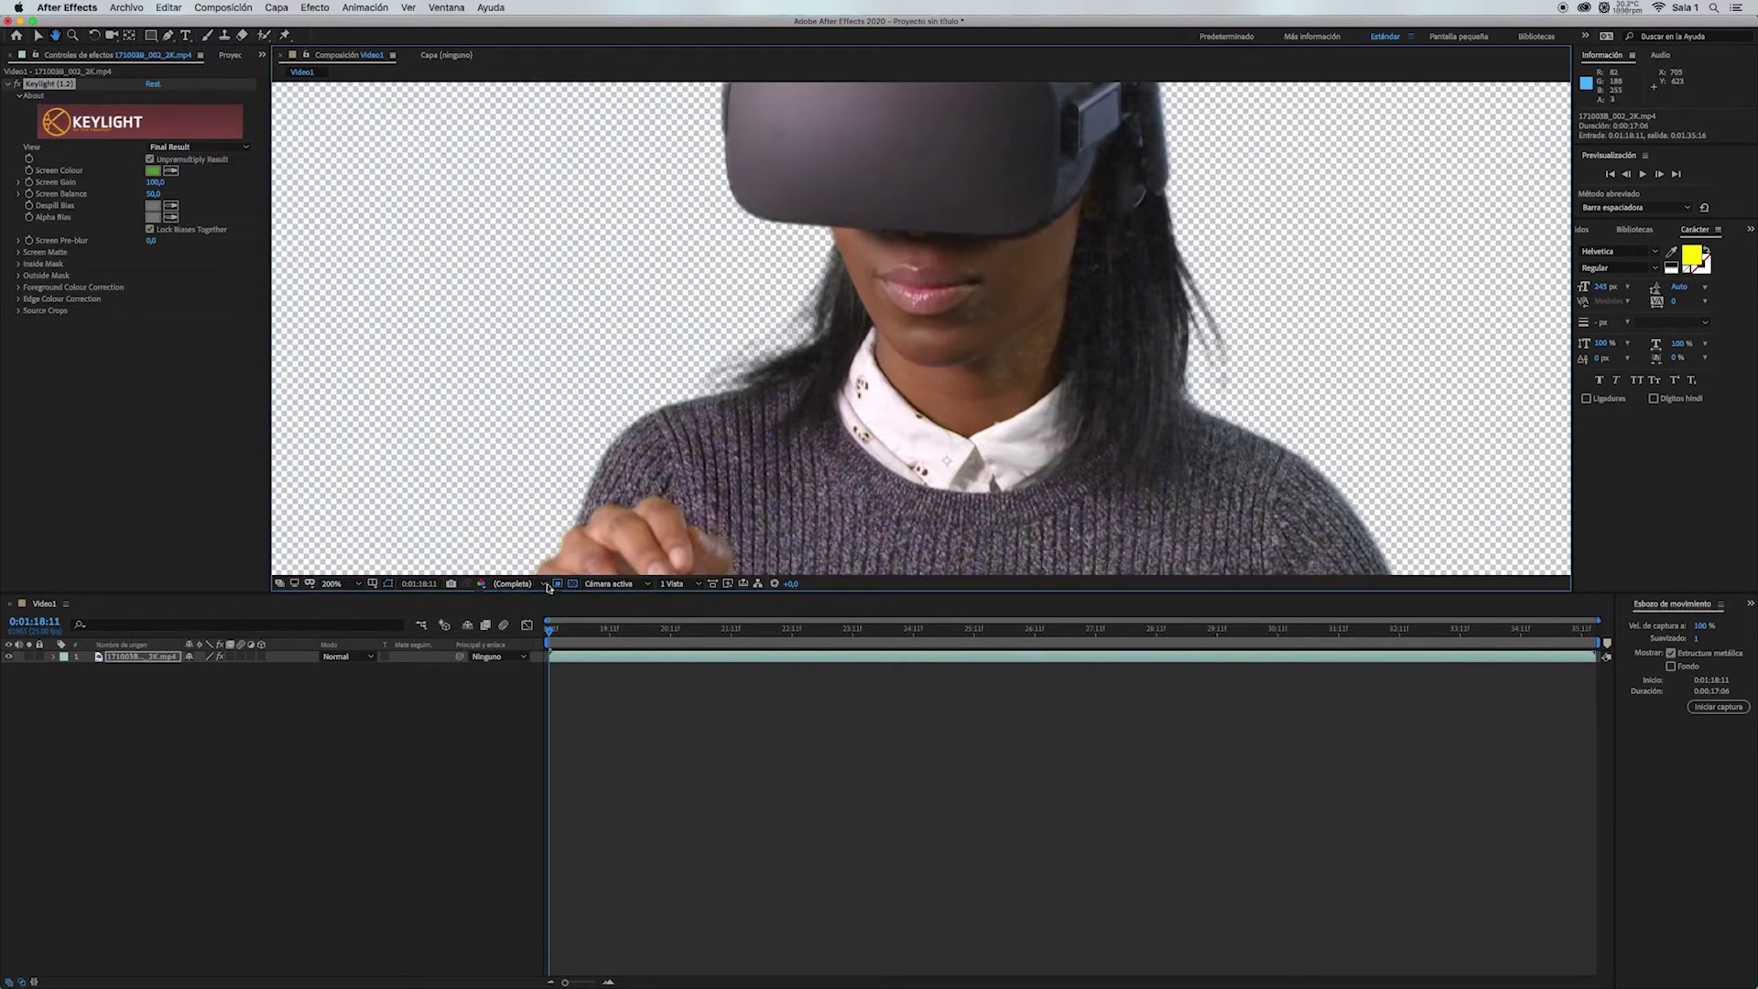
left_click(573, 586)
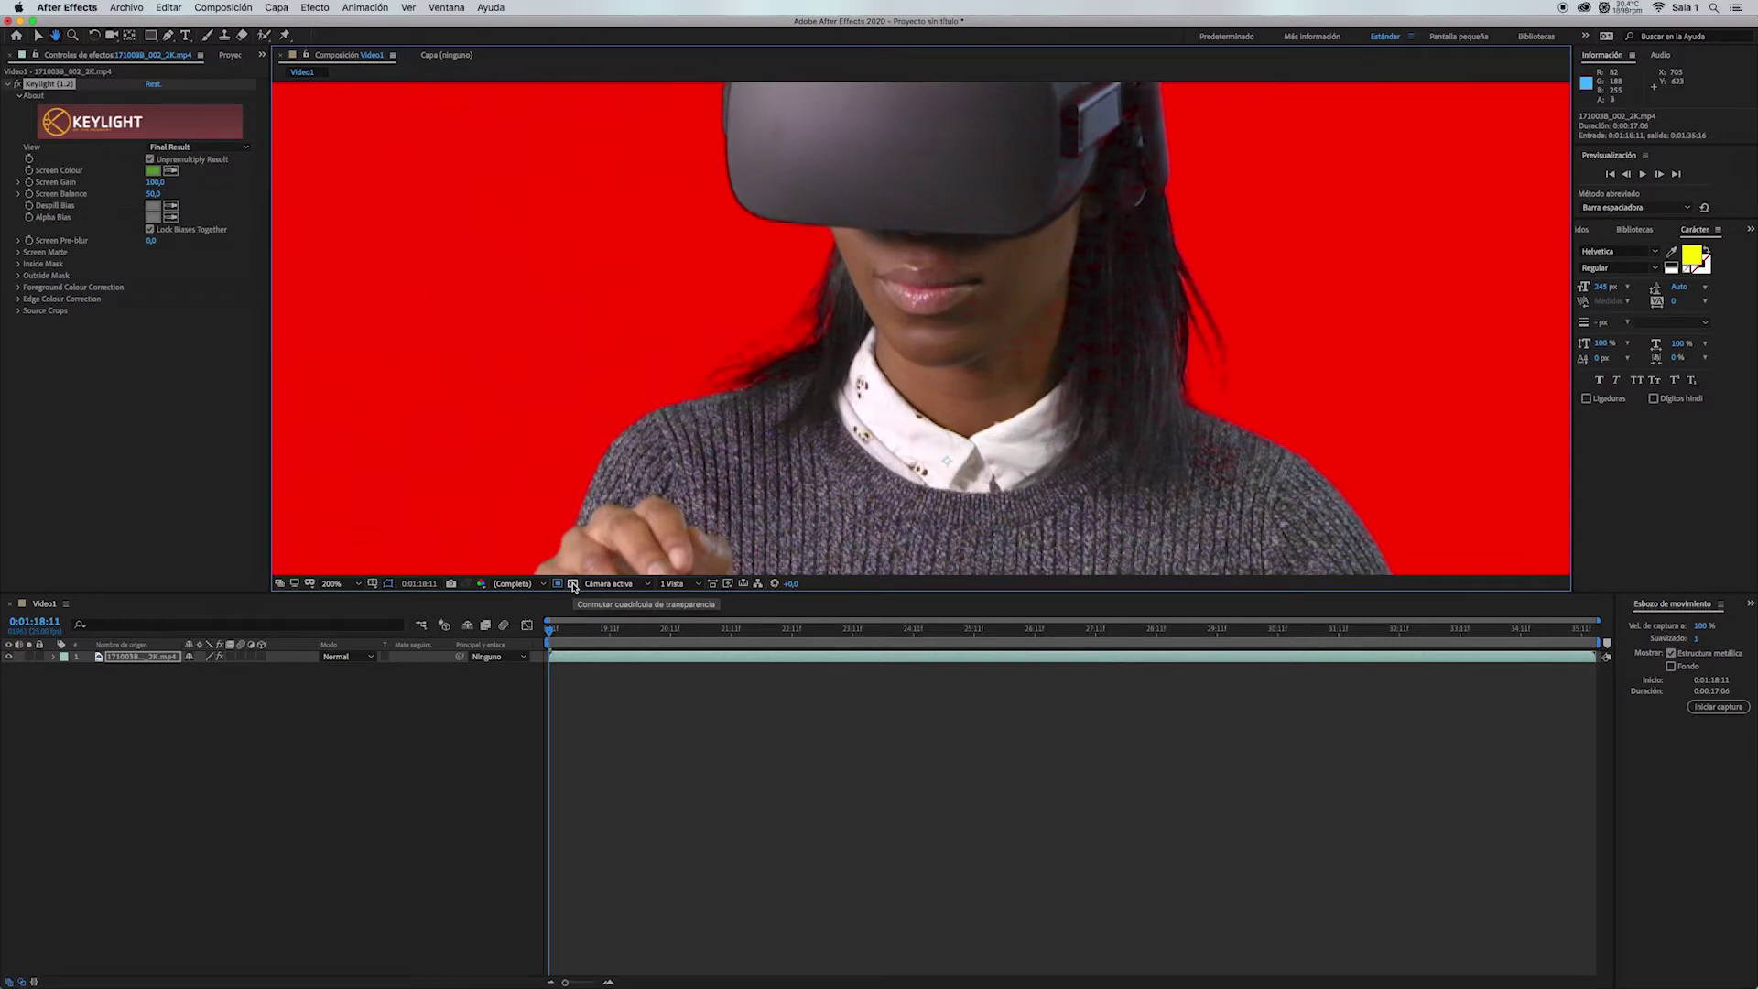
left_click_drag(581, 287, 413, 632)
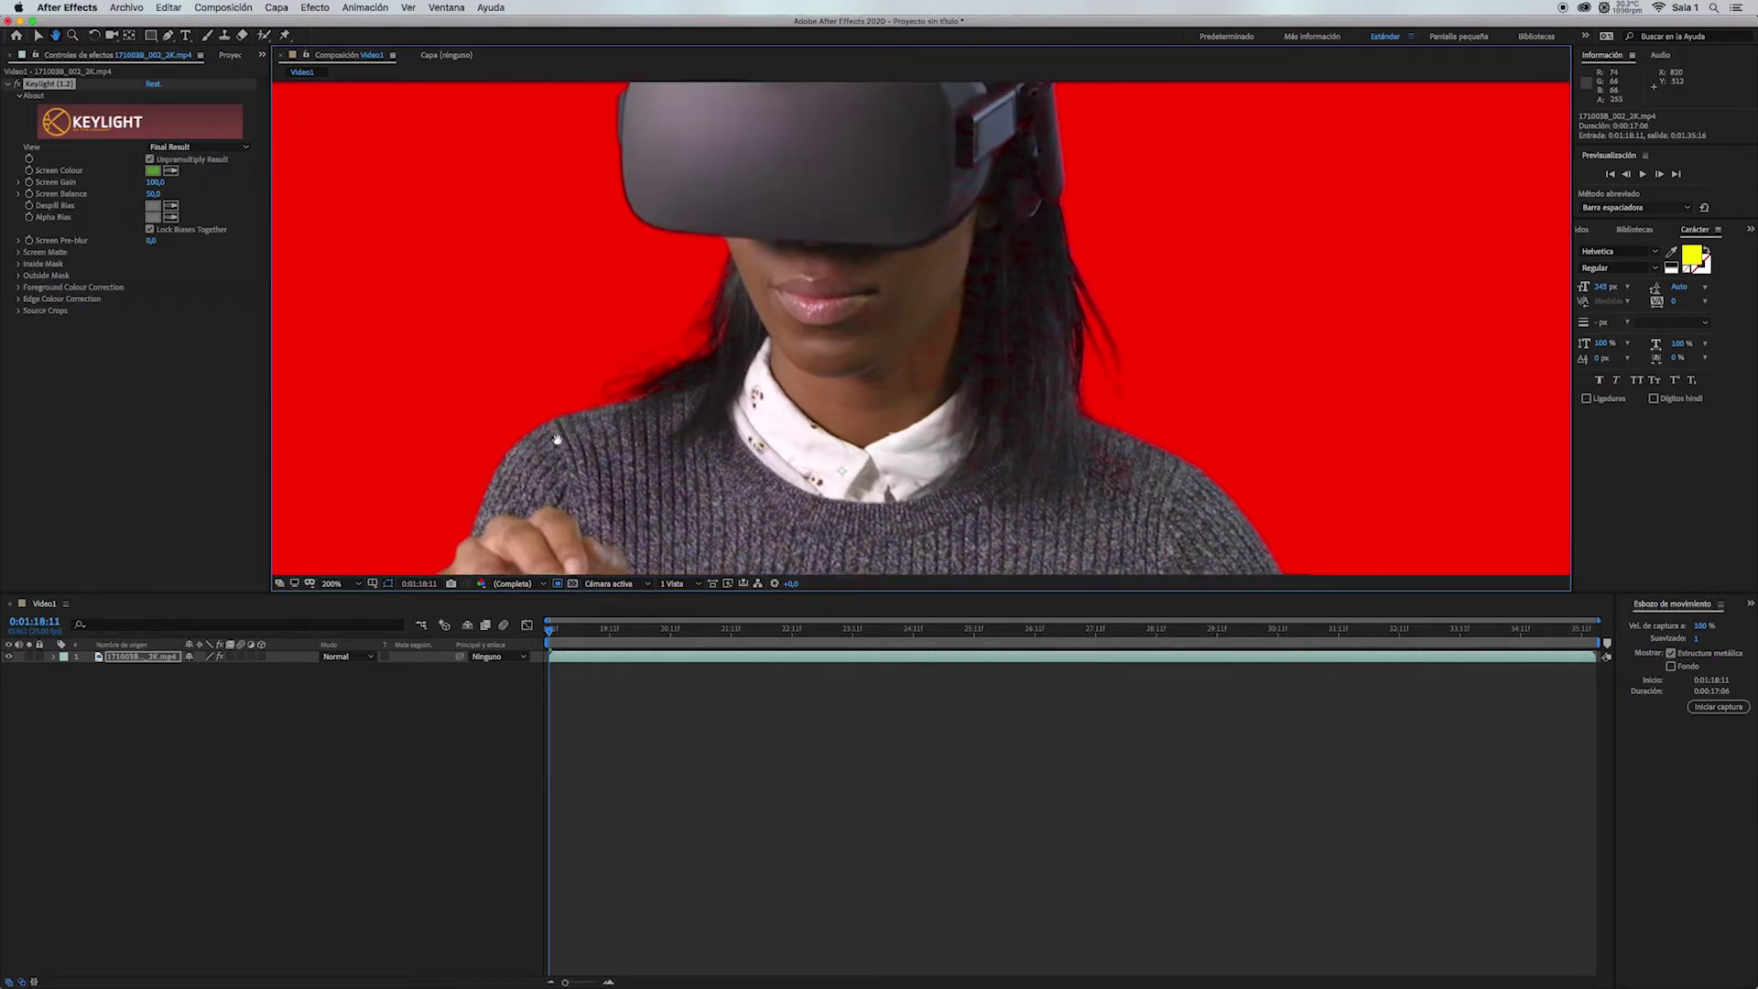
Switch Keylight's view to Screen Matte, fit the frame, and shift the Screen Colour toward 739E52.
left_click(206, 147)
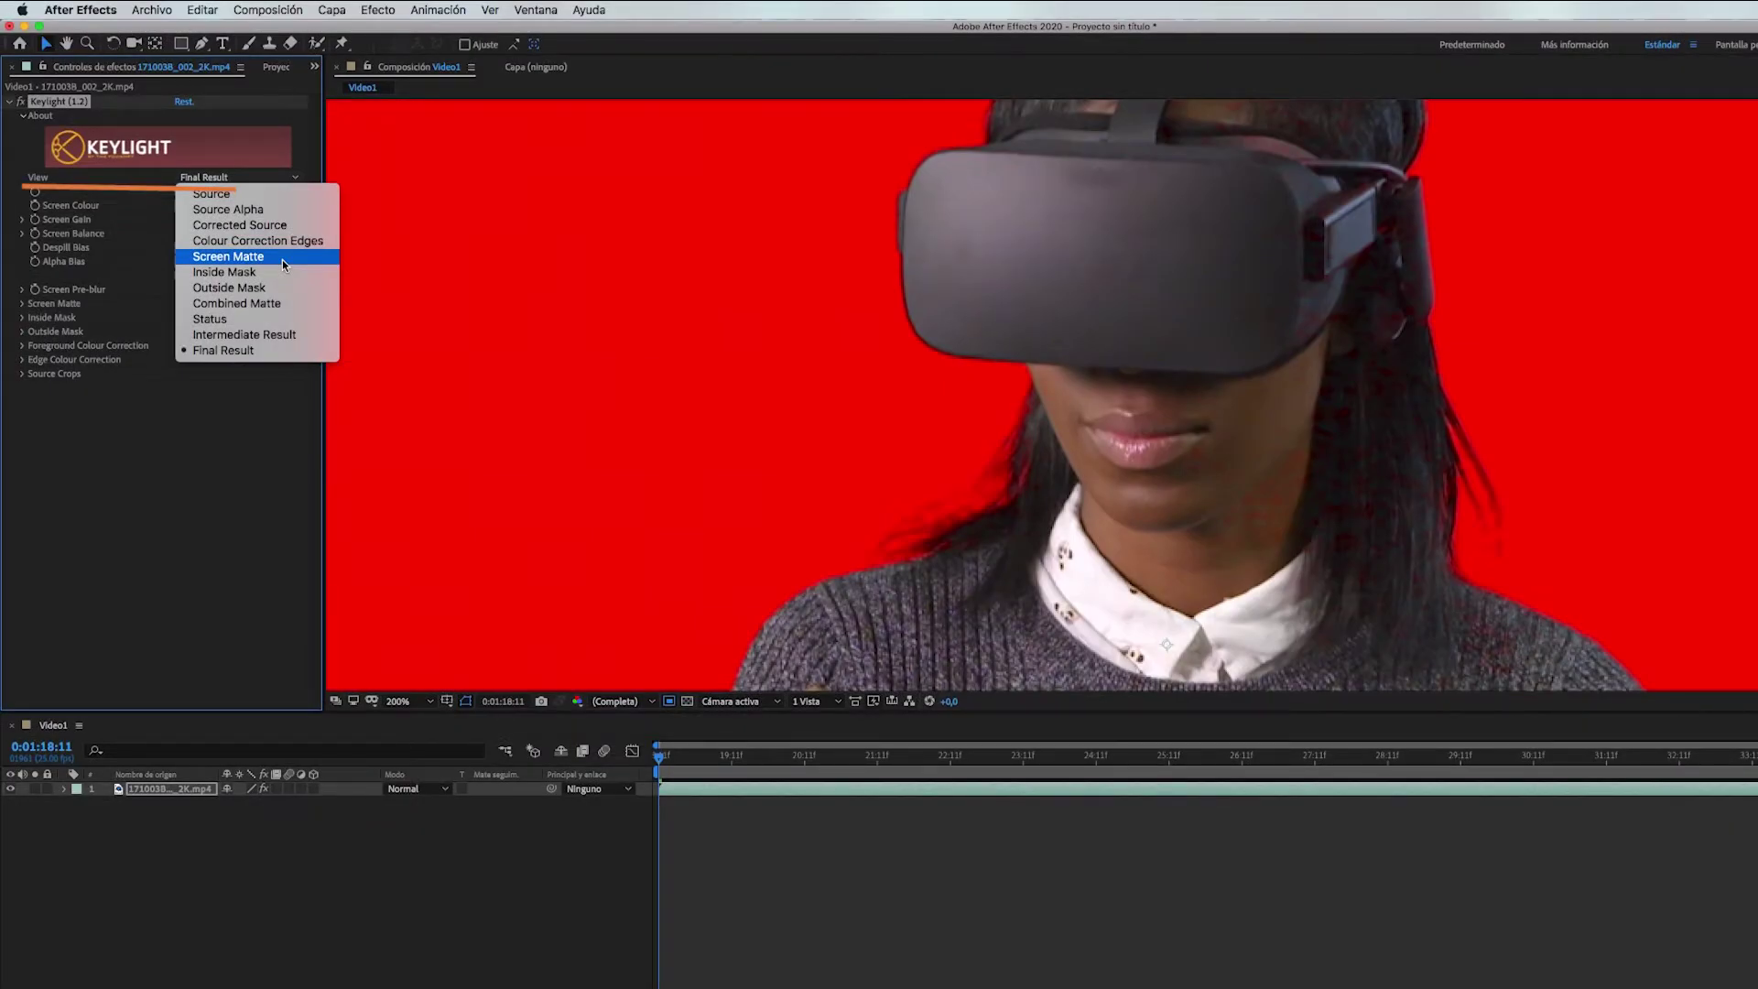
left_click(283, 262)
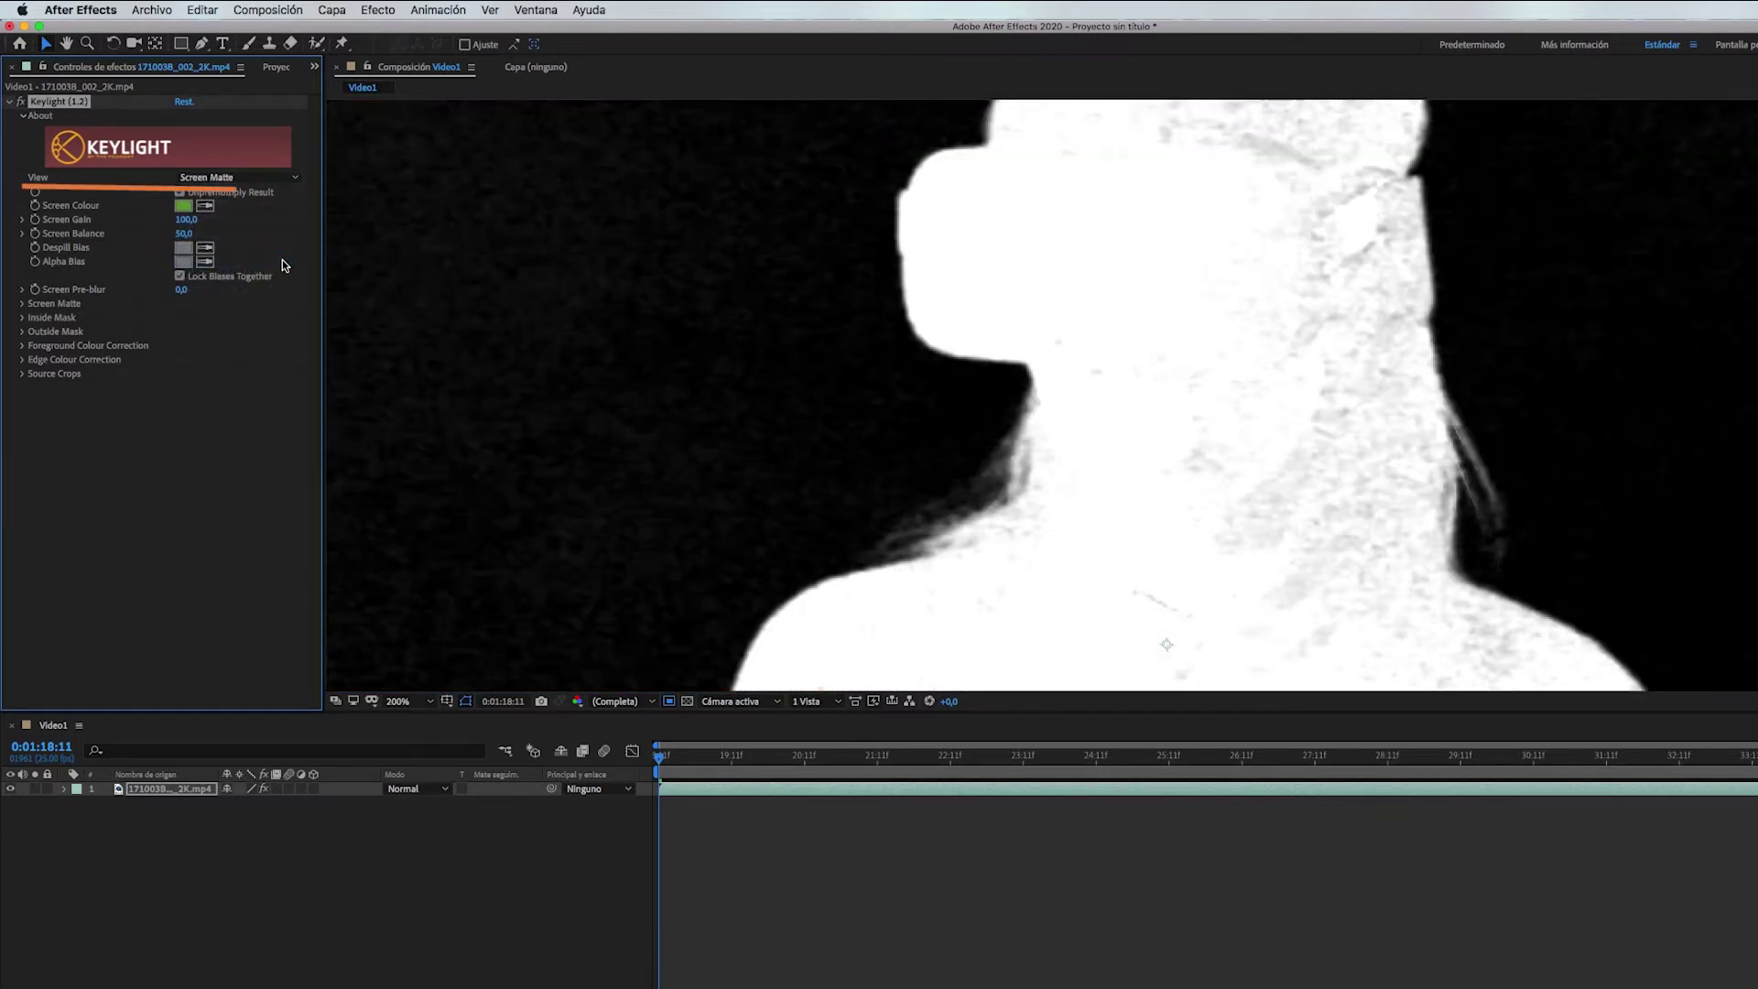
left_click(399, 701)
left_click(403, 731)
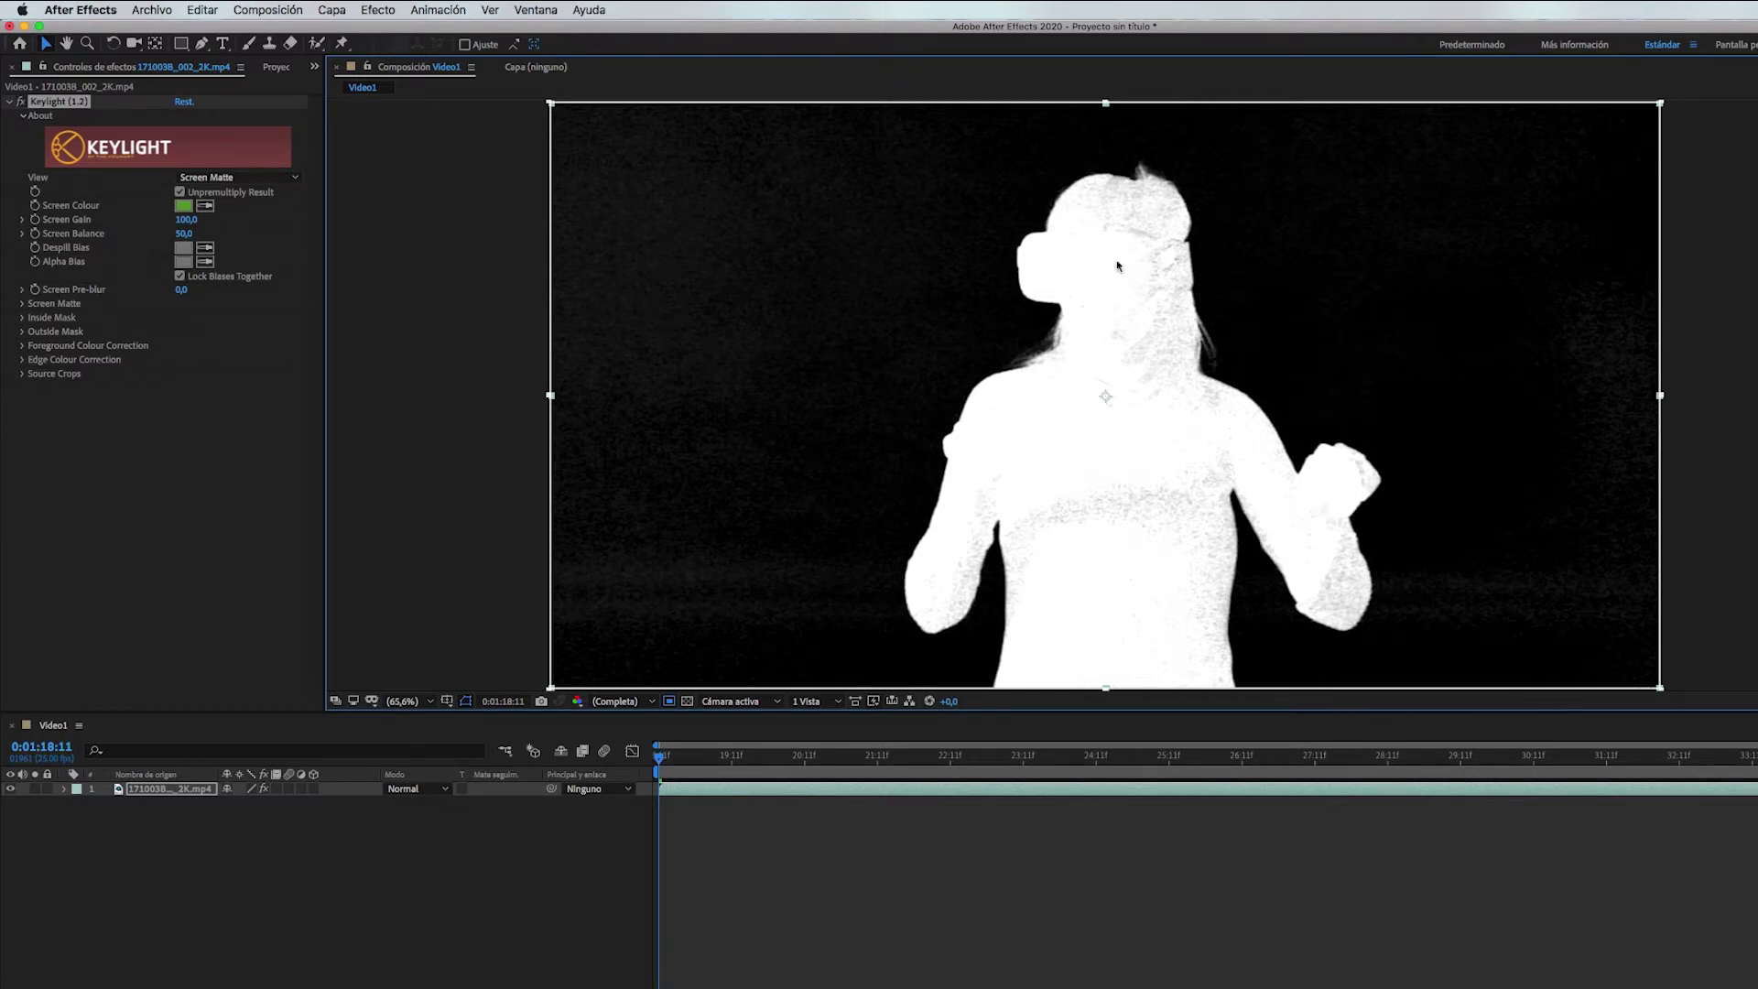
left_click(183, 207)
left_click_drag(219, 476, 173, 473)
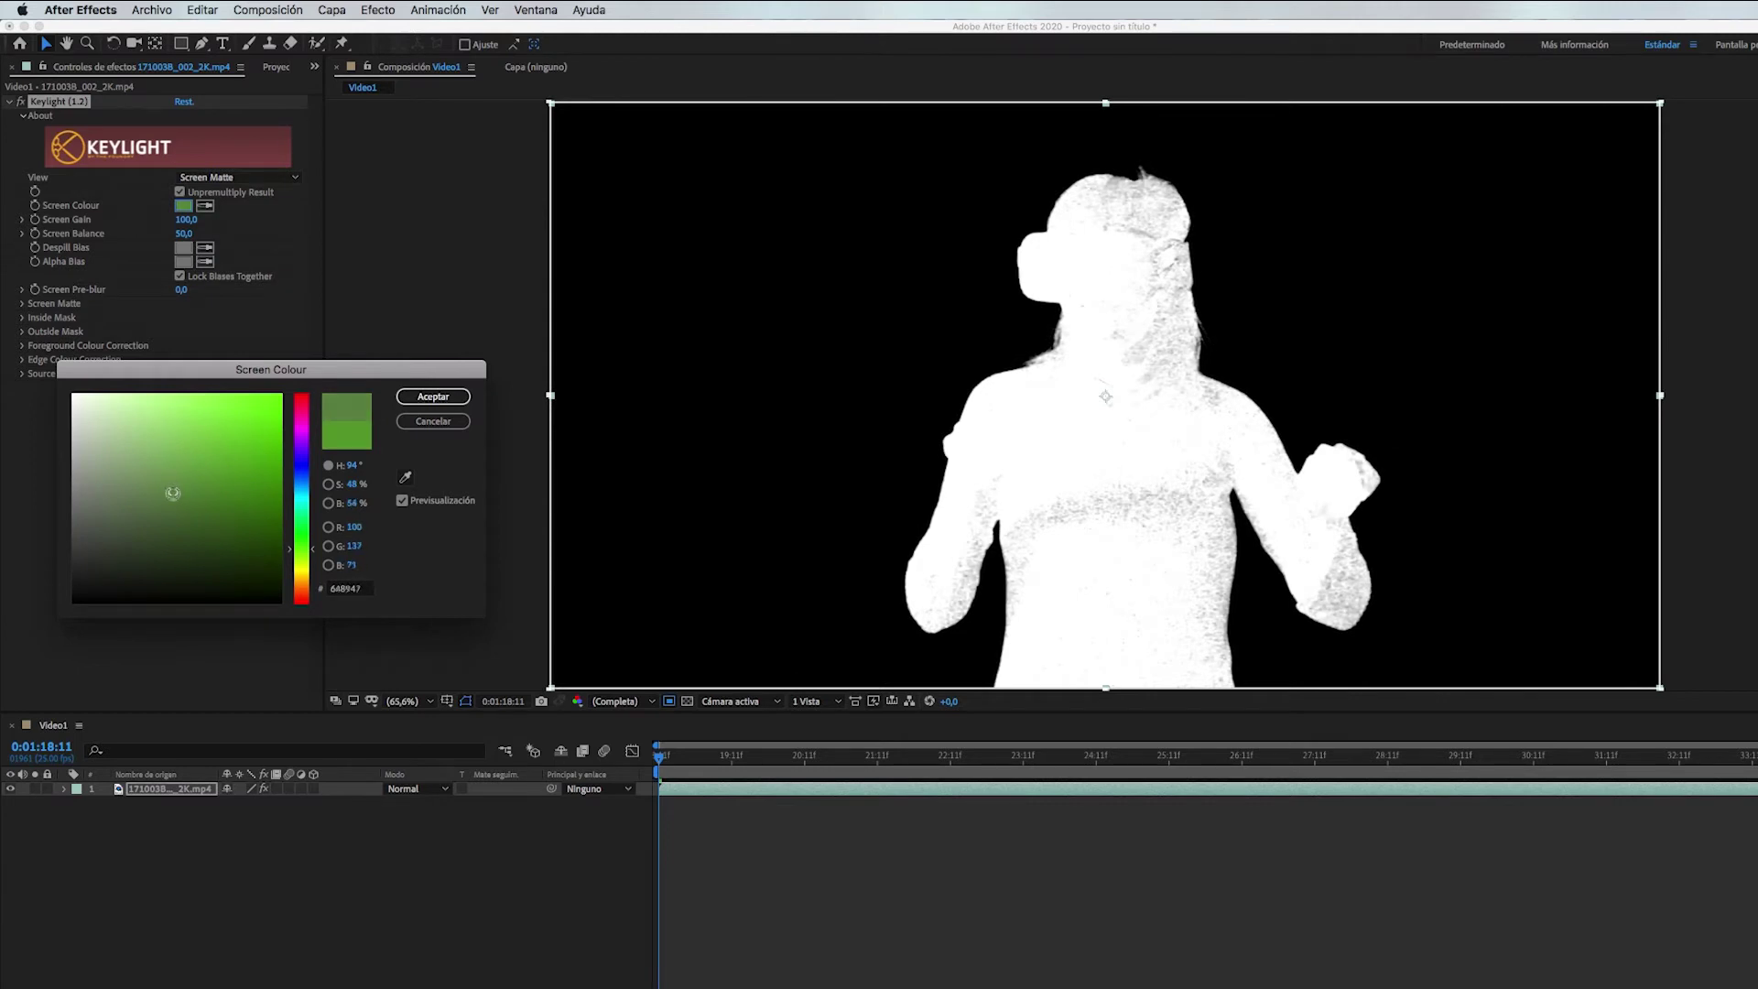
Confirm the screen colour, set Screen Gain to 79 and tighten Screen Matte's Clip White to 64.
left_click(448, 396)
mouse_move(186, 220)
left_mouse_down()
mouse_move(242, 218)
mouse_move(175, 225)
left_mouse_up()
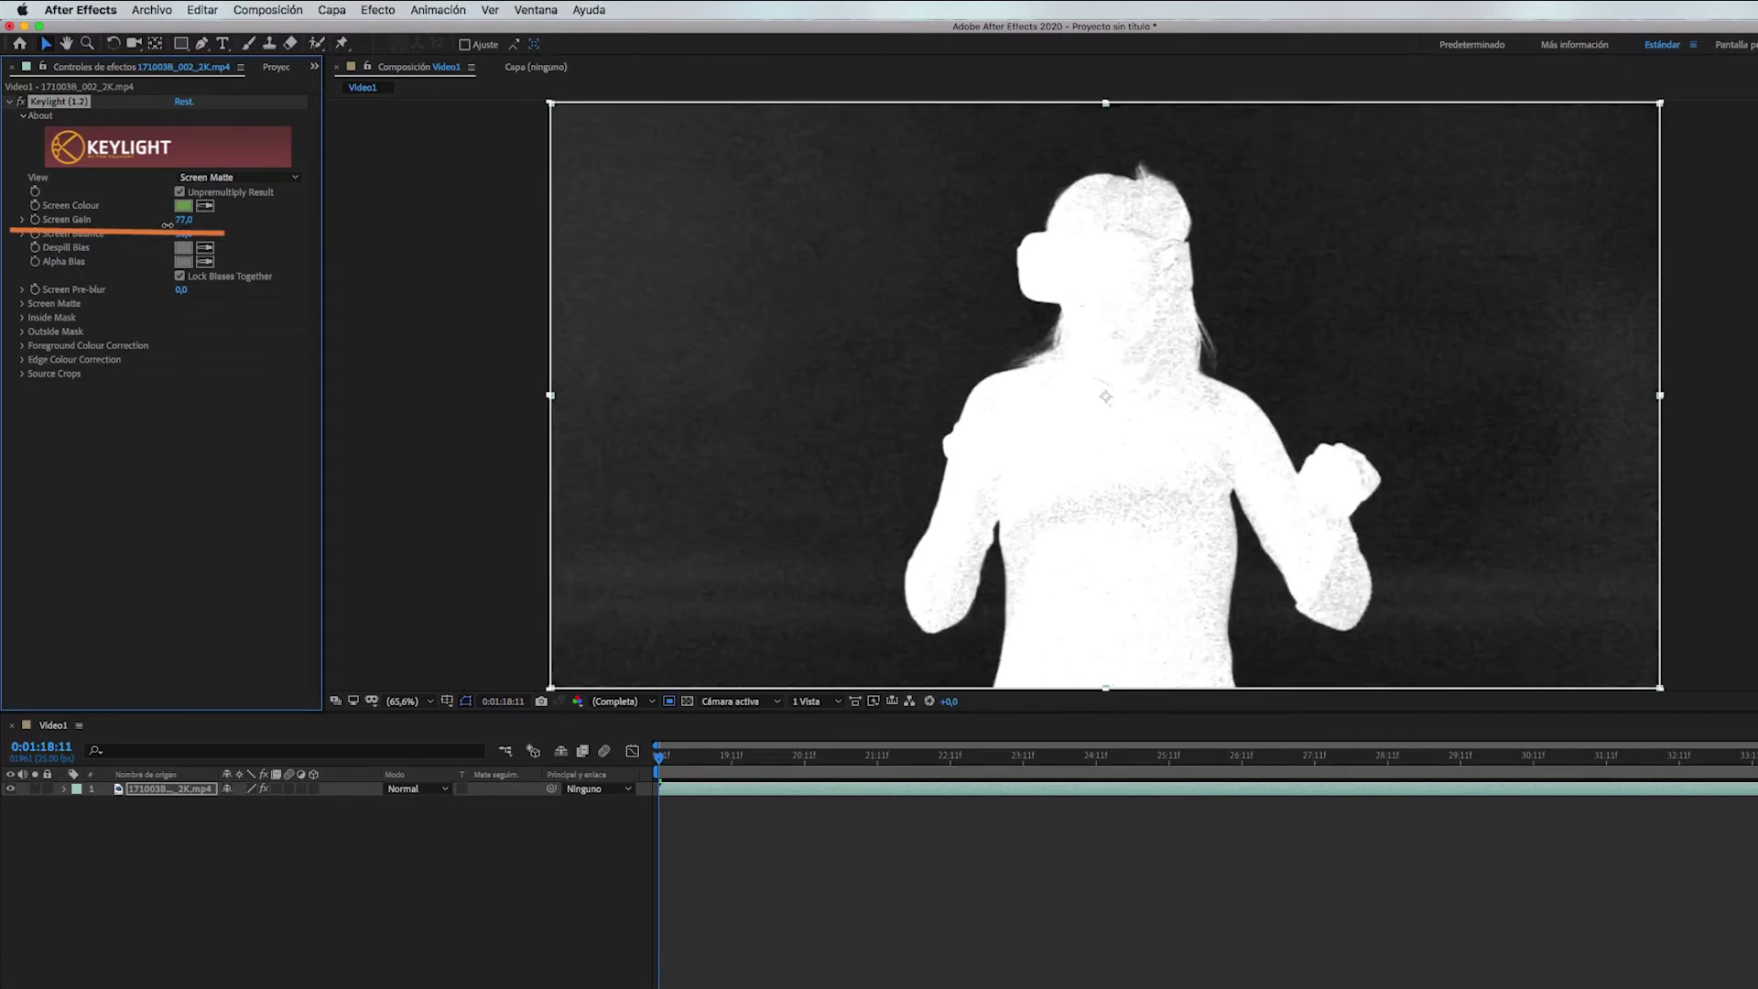
left_click(22, 303)
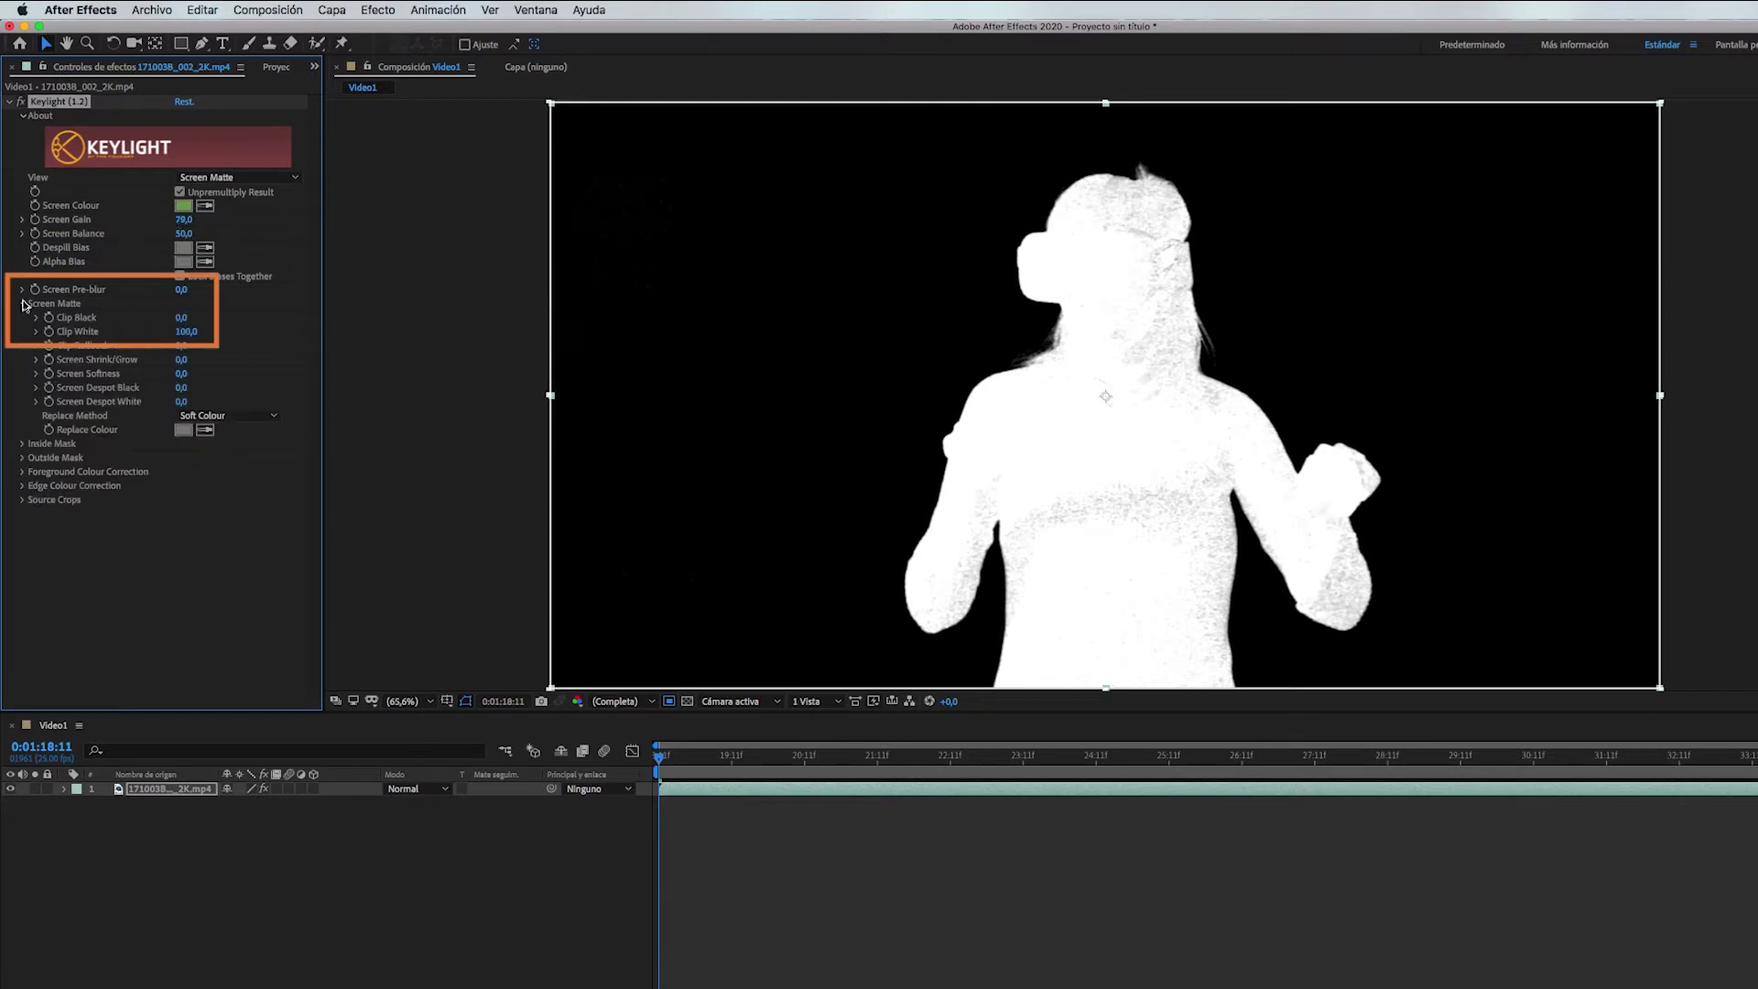
mouse_move(179, 332)
left_mouse_down()
mouse_move(191, 343)
mouse_move(189, 318)
mouse_move(174, 338)
left_mouse_up()
left_click(202, 10)
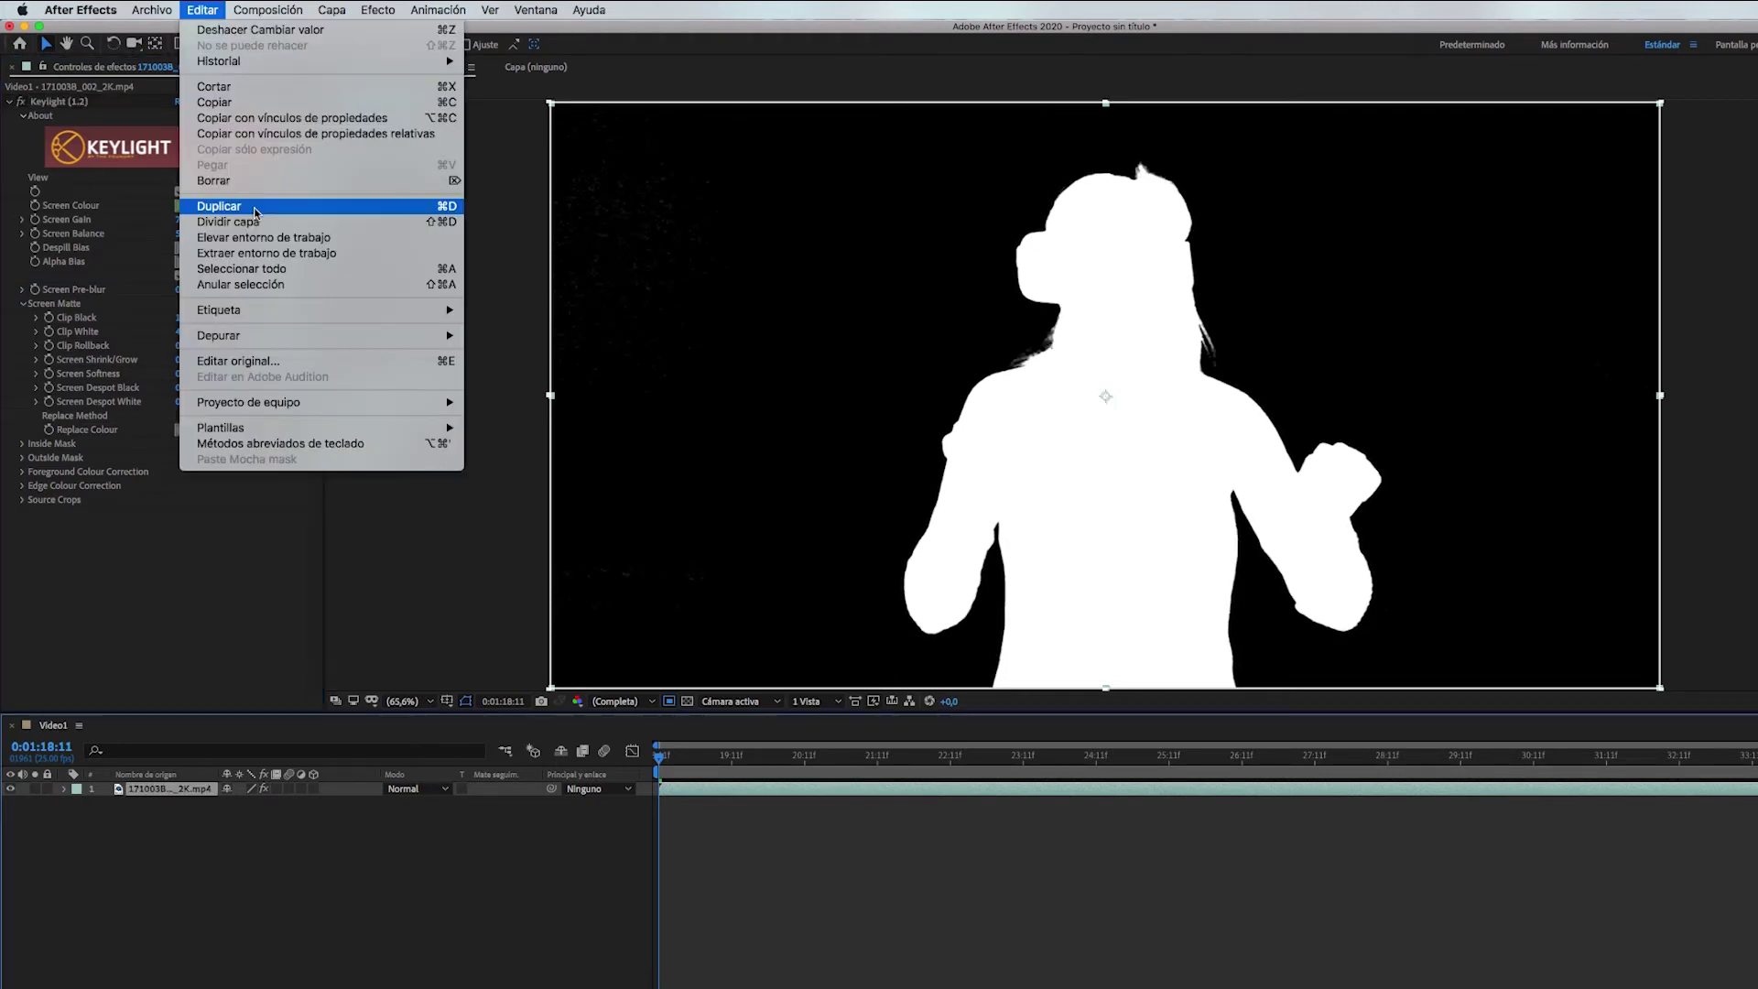
Duplicate the keyed layer, delete Keylight from layer 2, and set its track matte to Luminance.
left_click(254, 211)
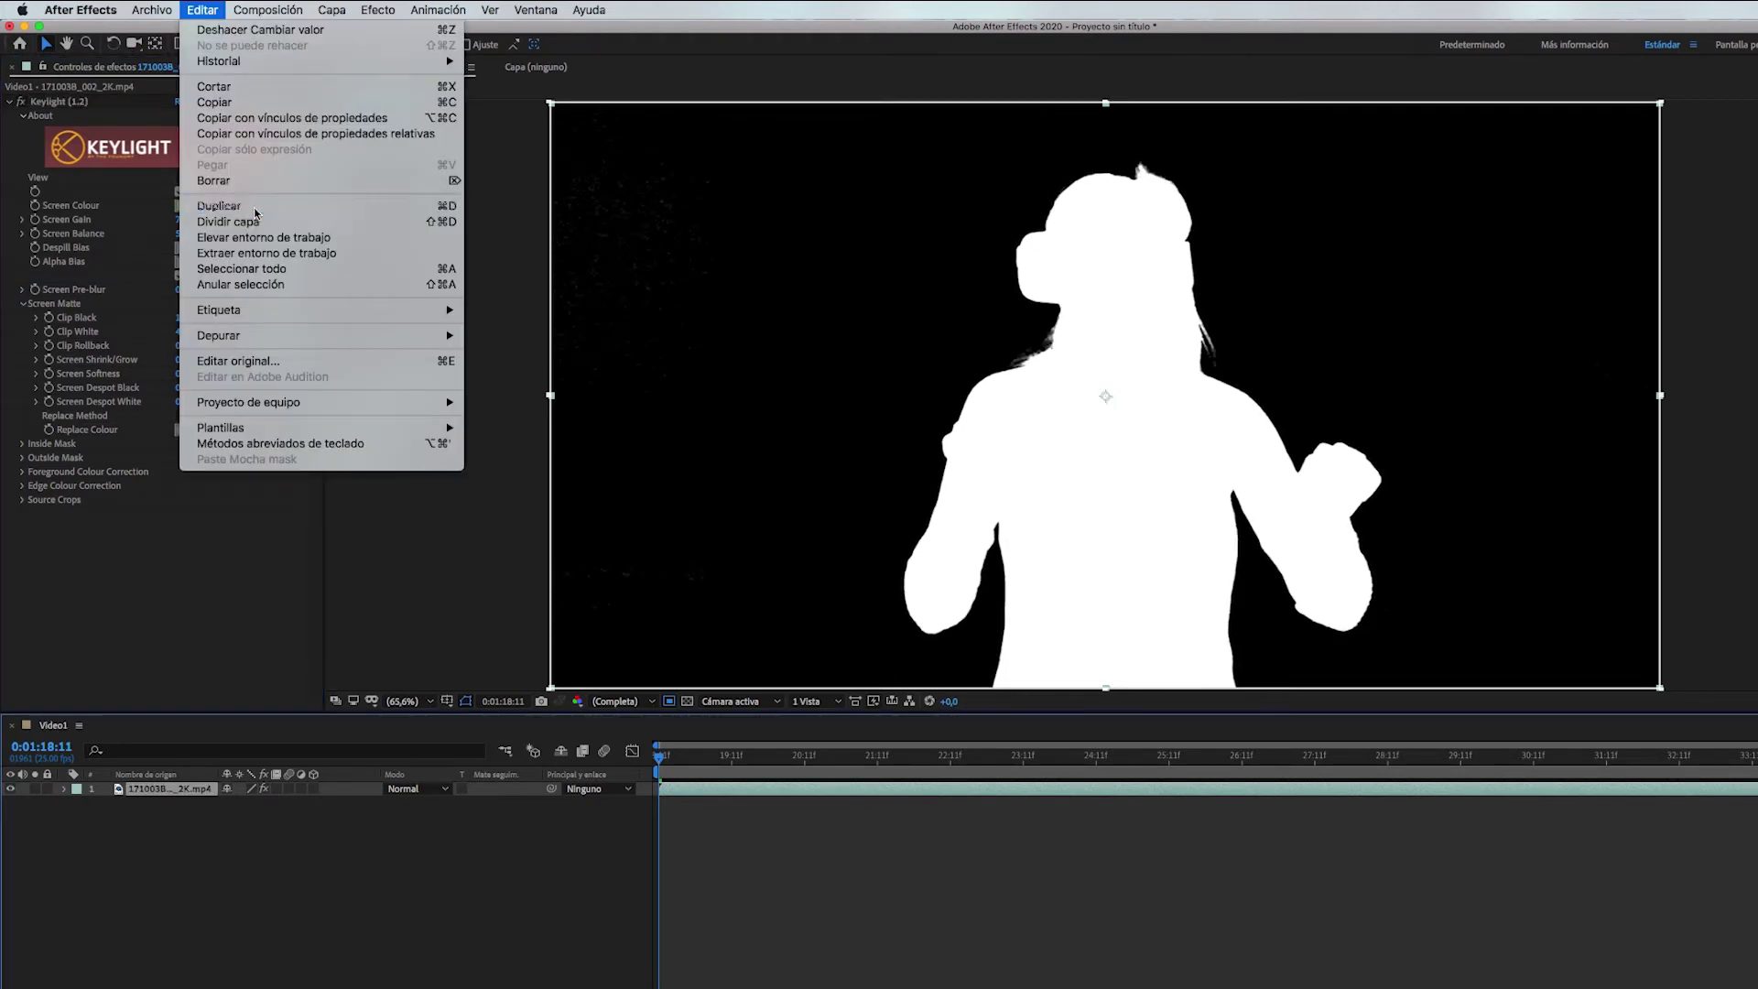
left_click(192, 806)
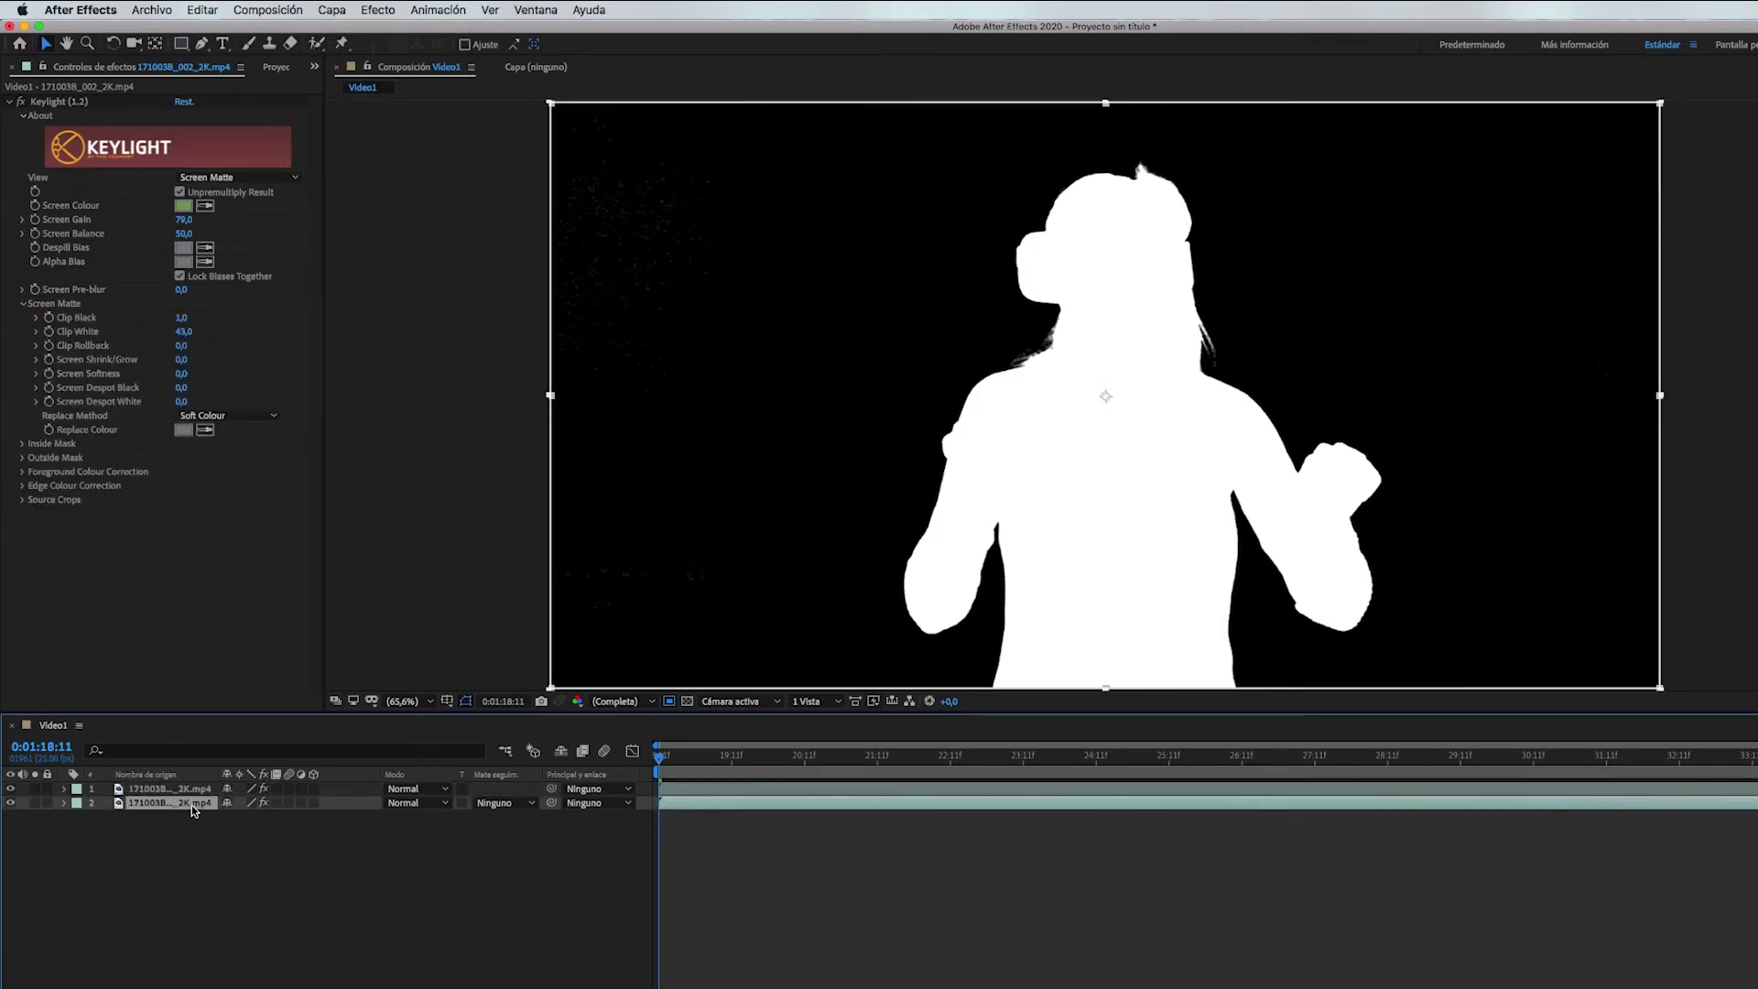
left_click(42, 103)
key("Delete")
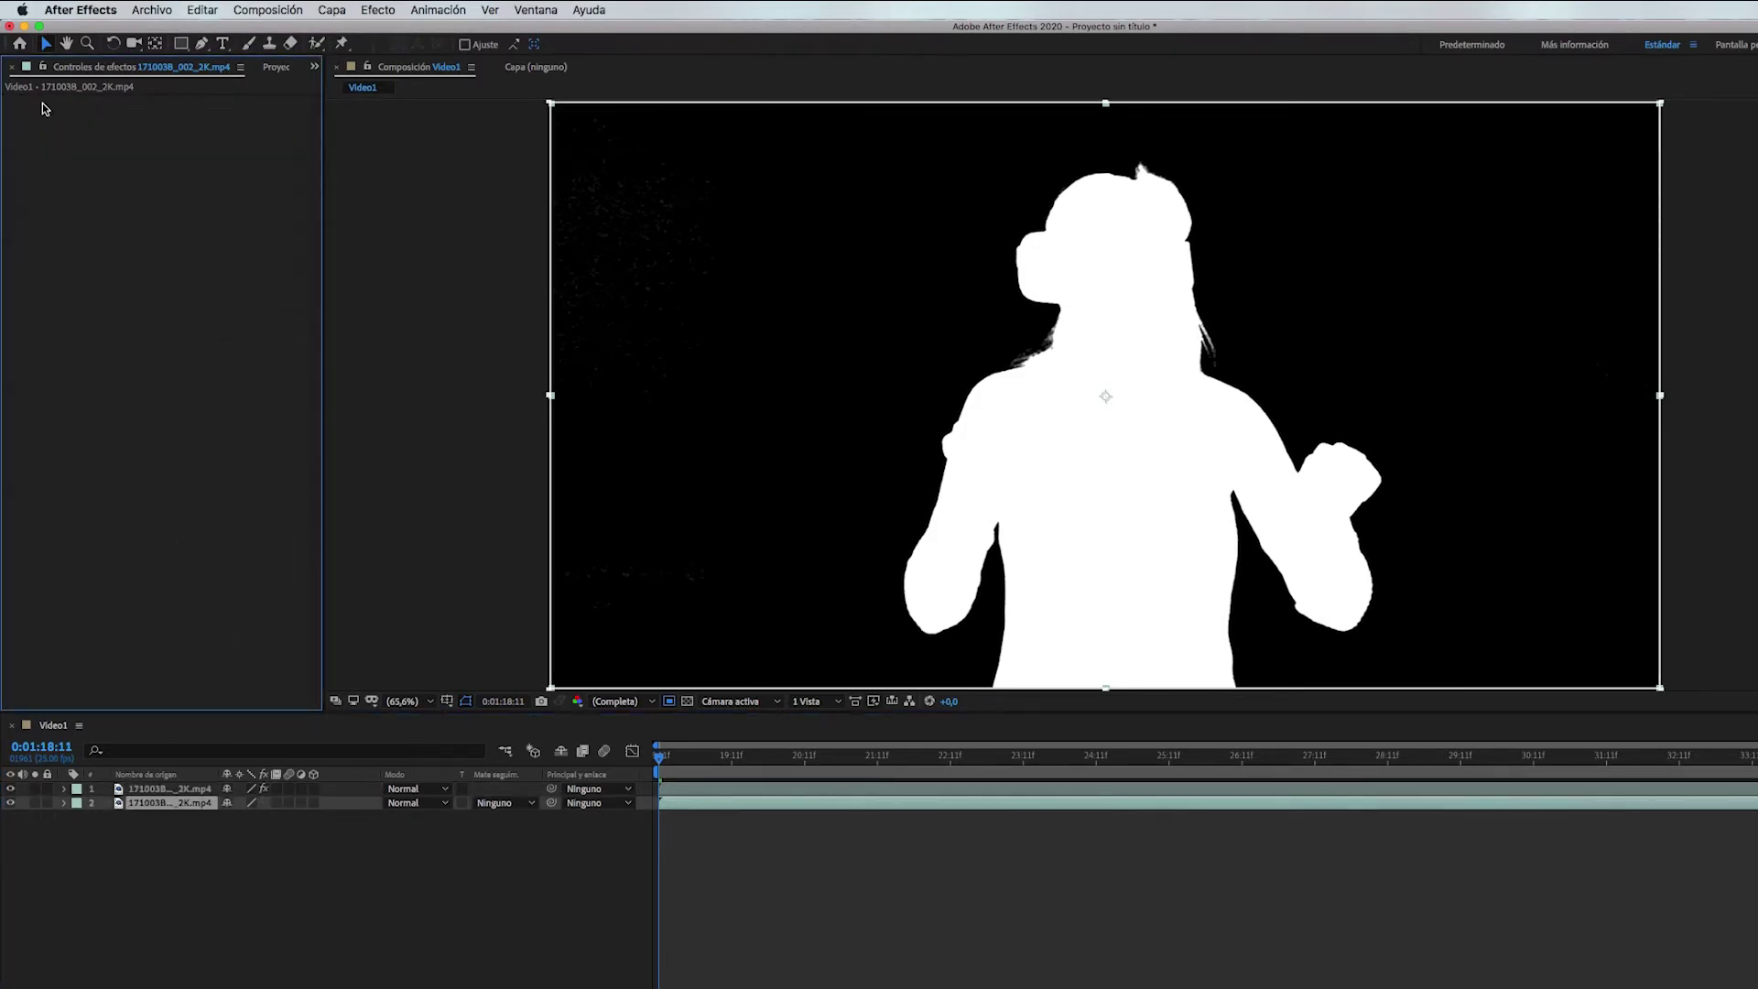
left_click(499, 803)
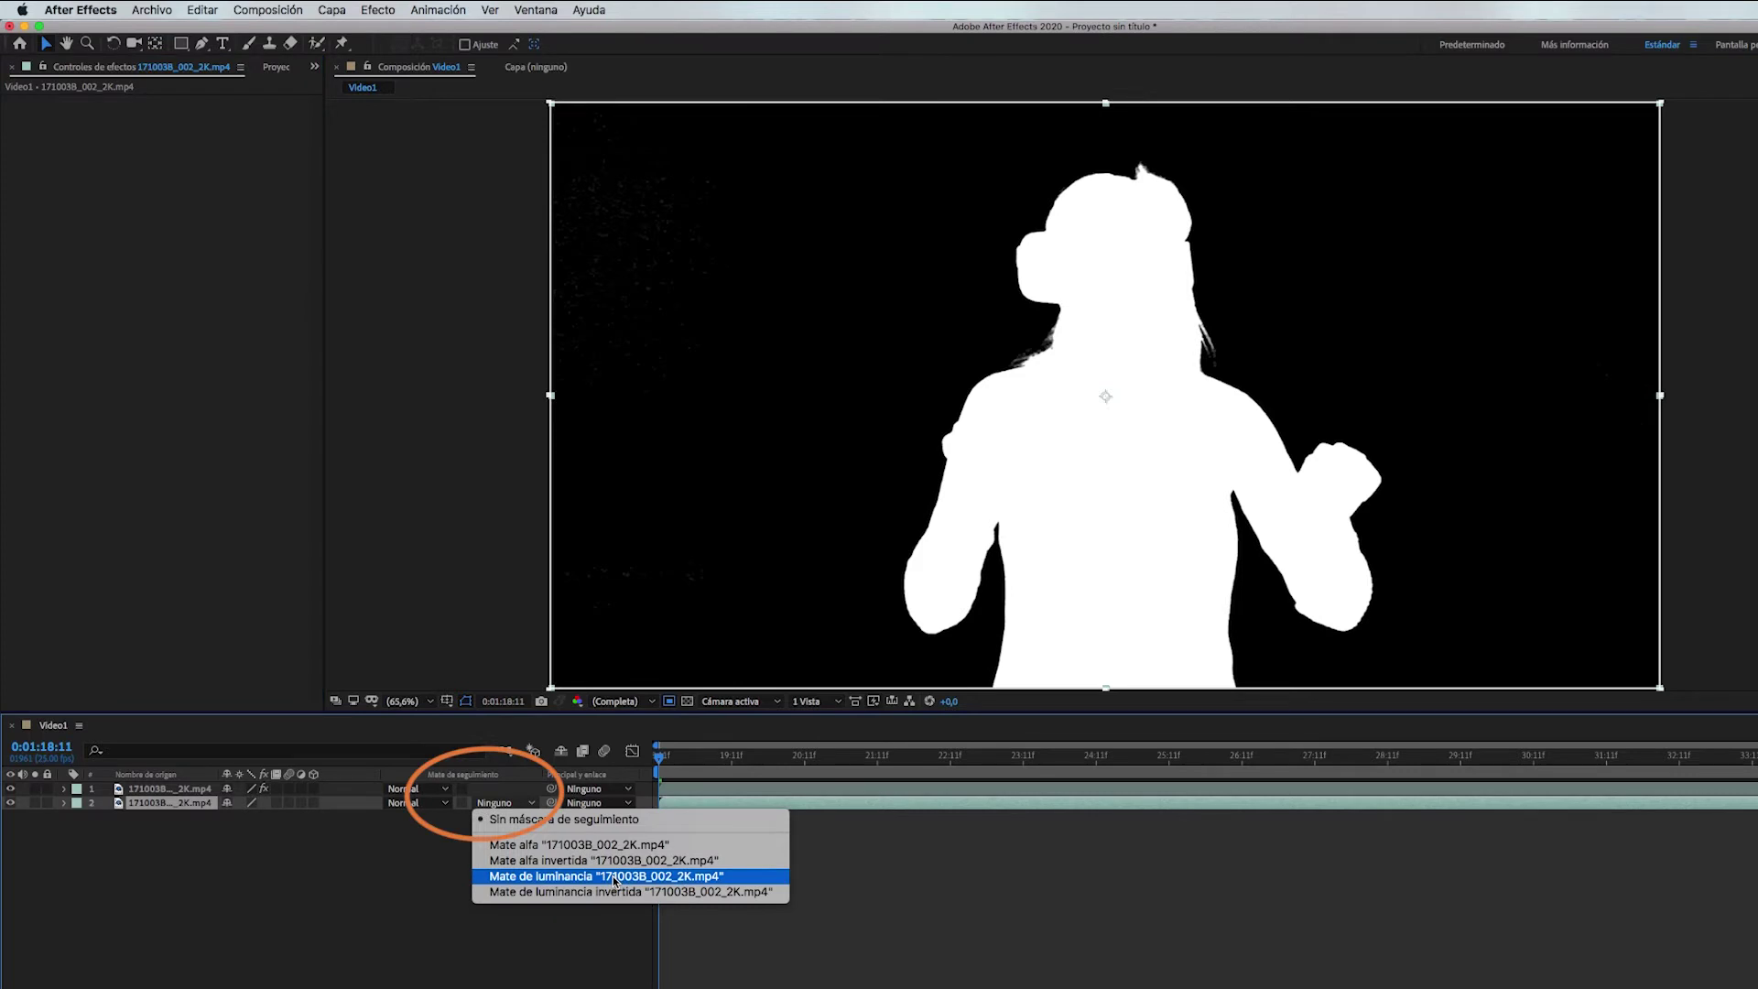
left_click(612, 876)
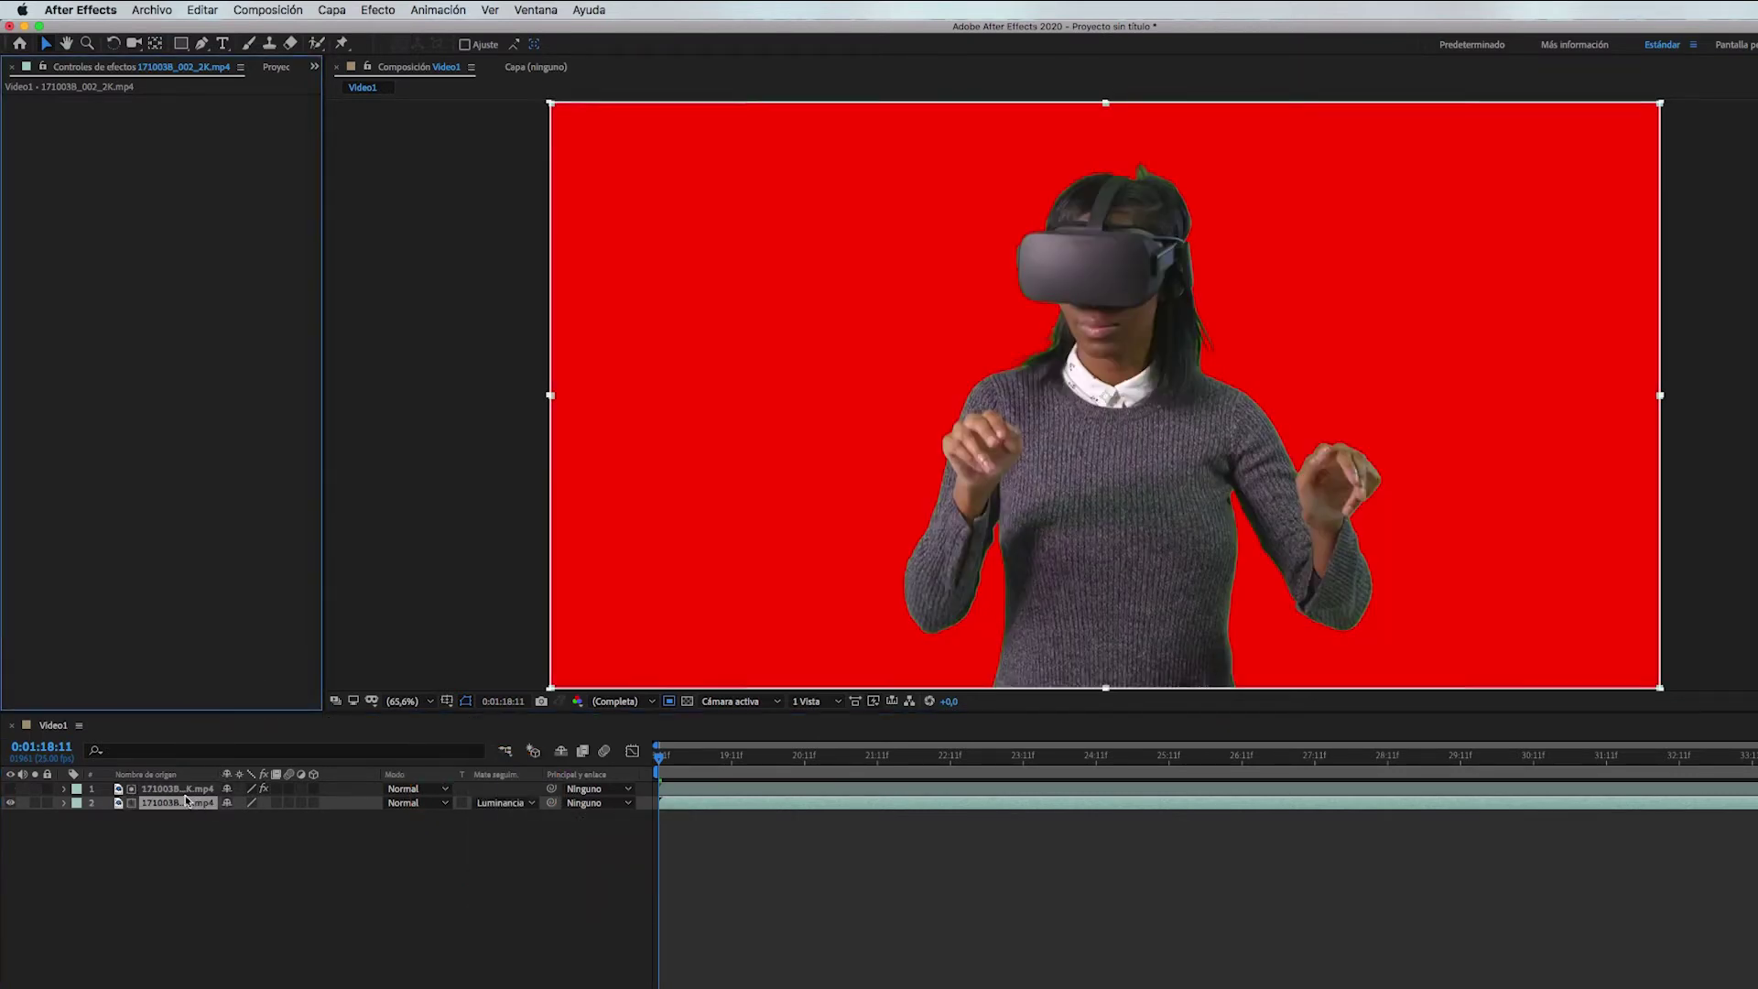
On the top layer set Keylight Screen Shrink/Grow to -2,8 and Screen Pre-blur to 10,0, zoomed on the hair edges.
left_click(185, 793)
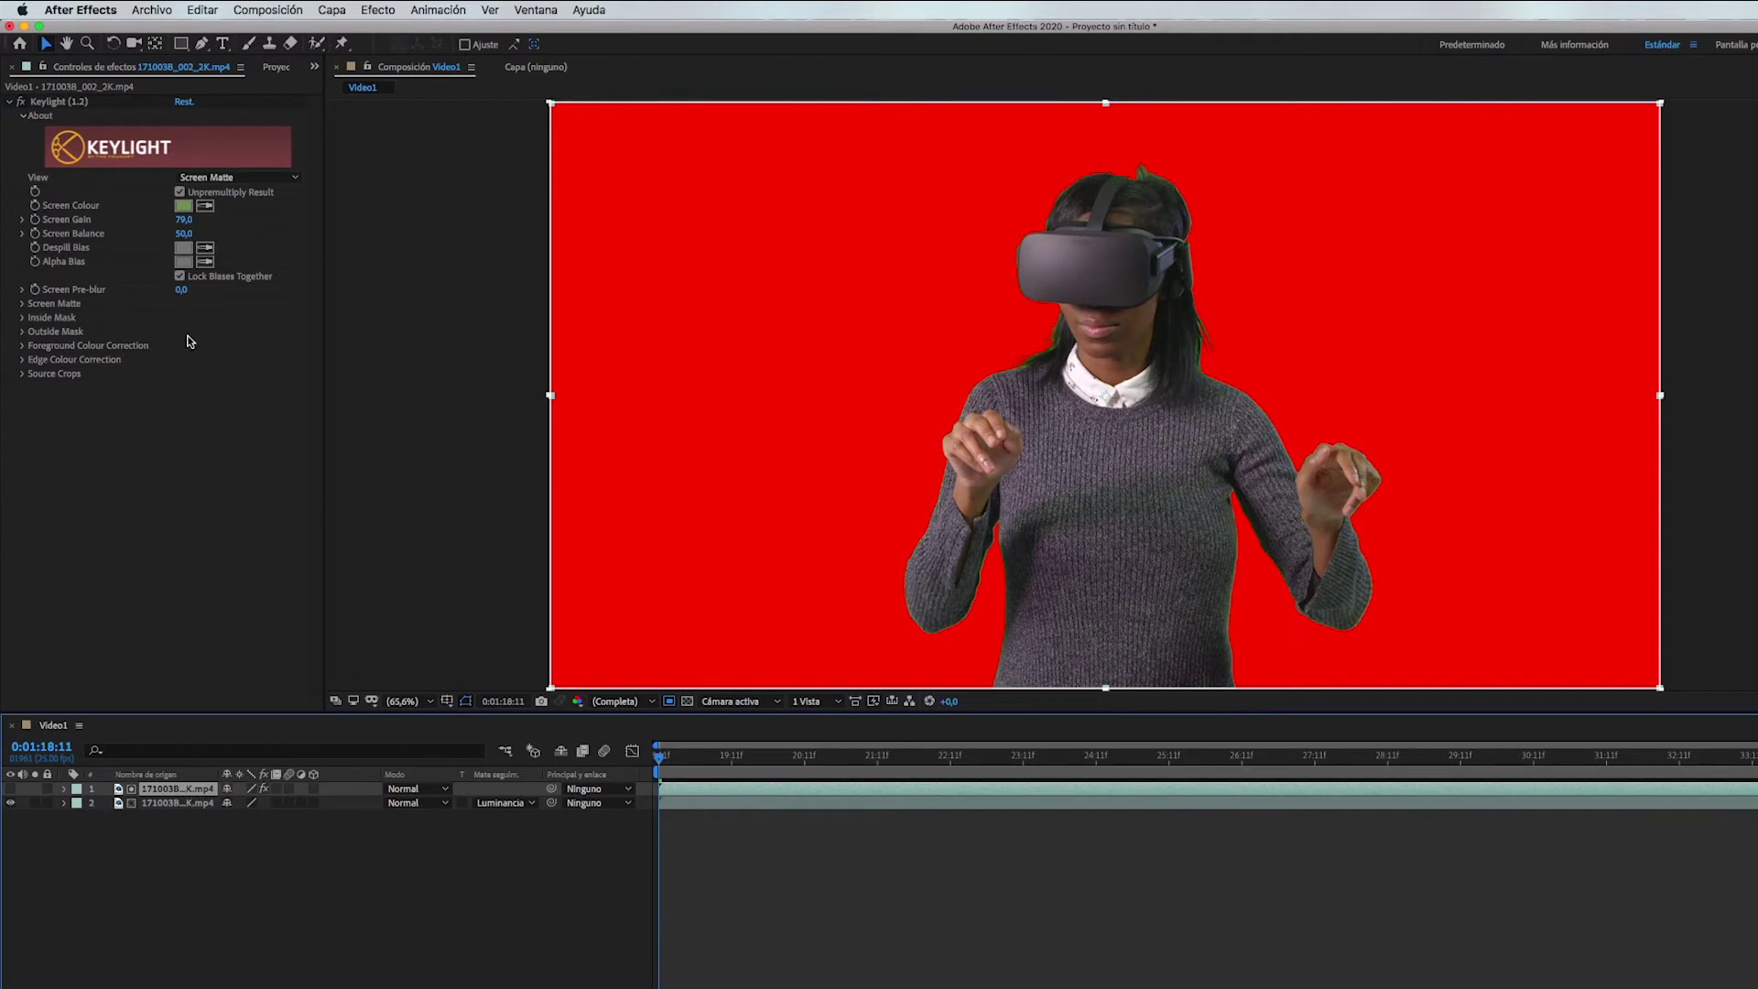
mouse_move(182, 360)
left_mouse_down()
mouse_move(176, 374)
mouse_move(231, 381)
mouse_move(208, 387)
left_mouse_up()
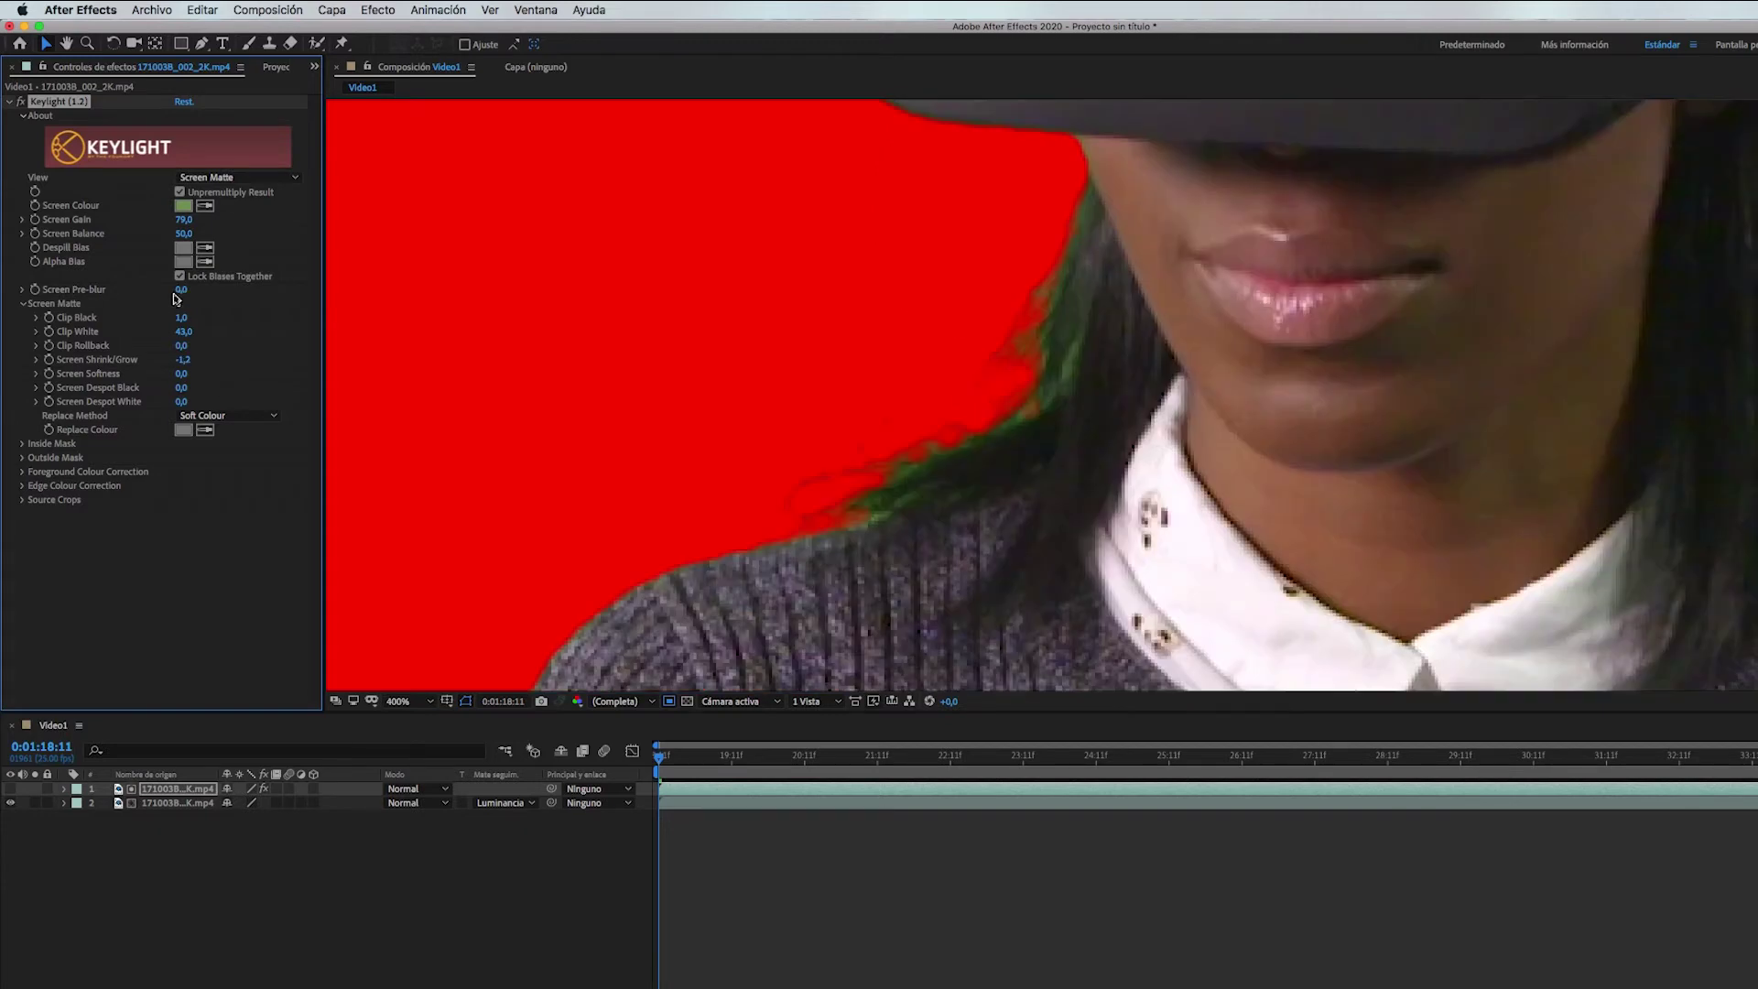
left_click_drag(184, 290, 241, 297)
left_click_drag(901, 418, 341, 341)
left_click_drag(193, 292, 258, 310)
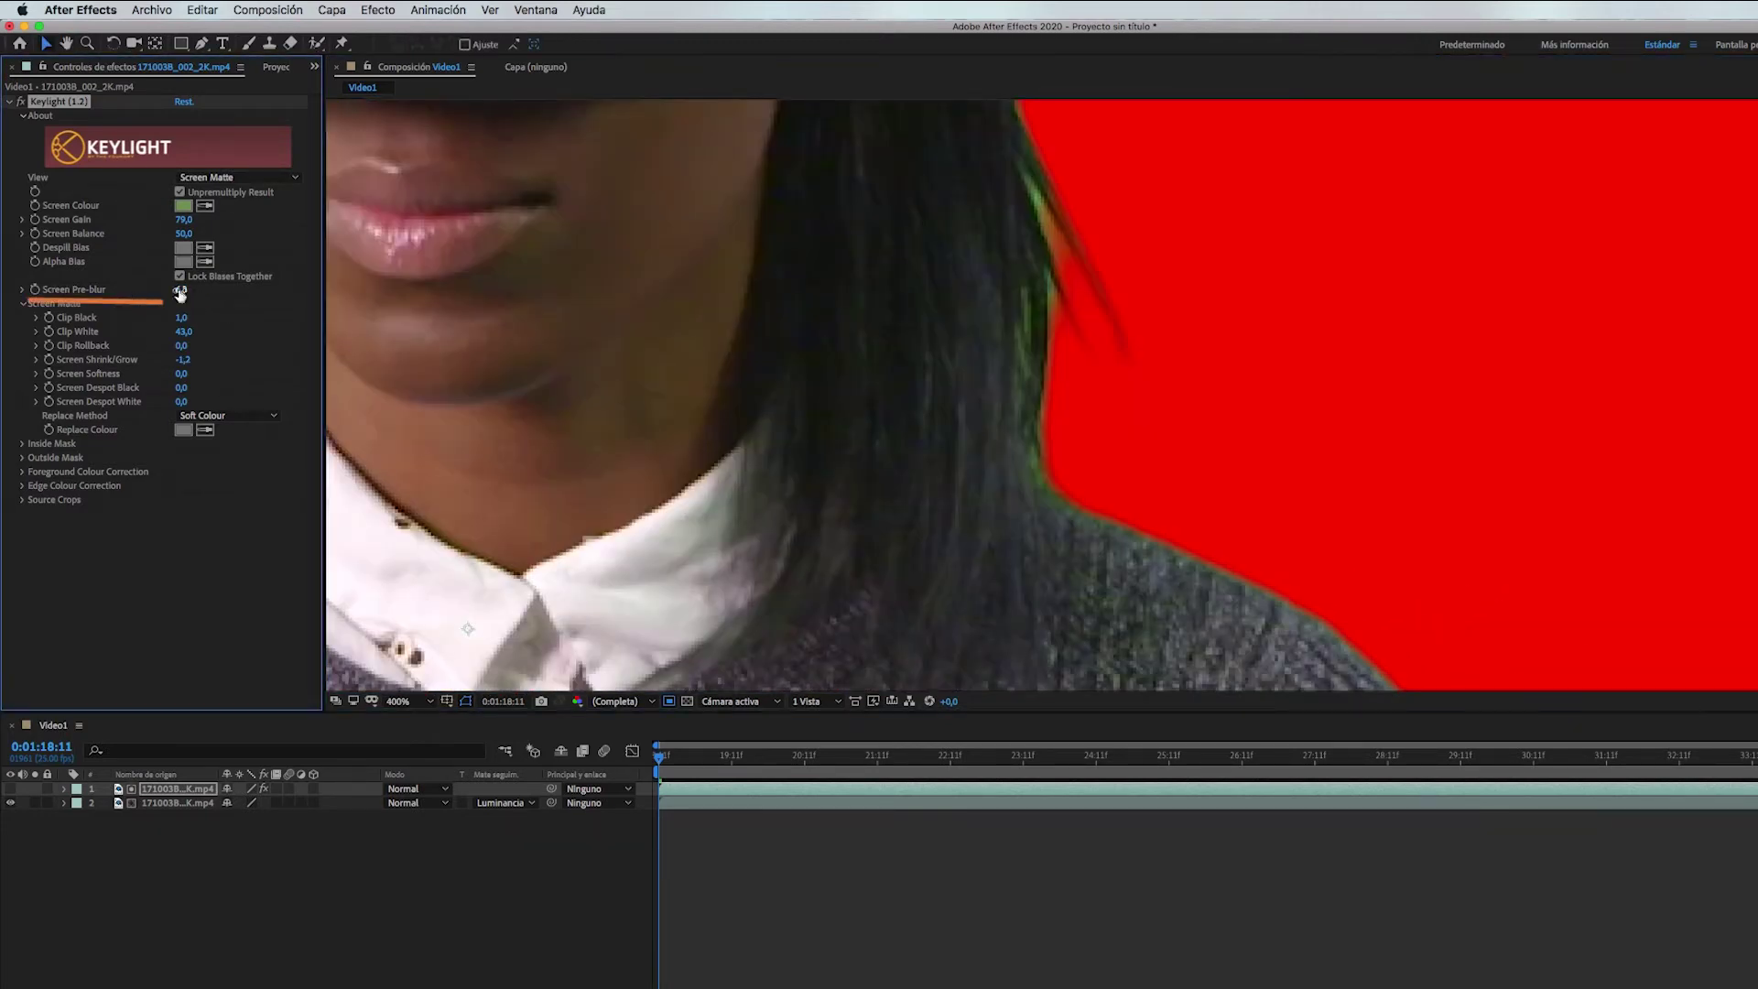
left_click_drag(182, 368, 173, 362)
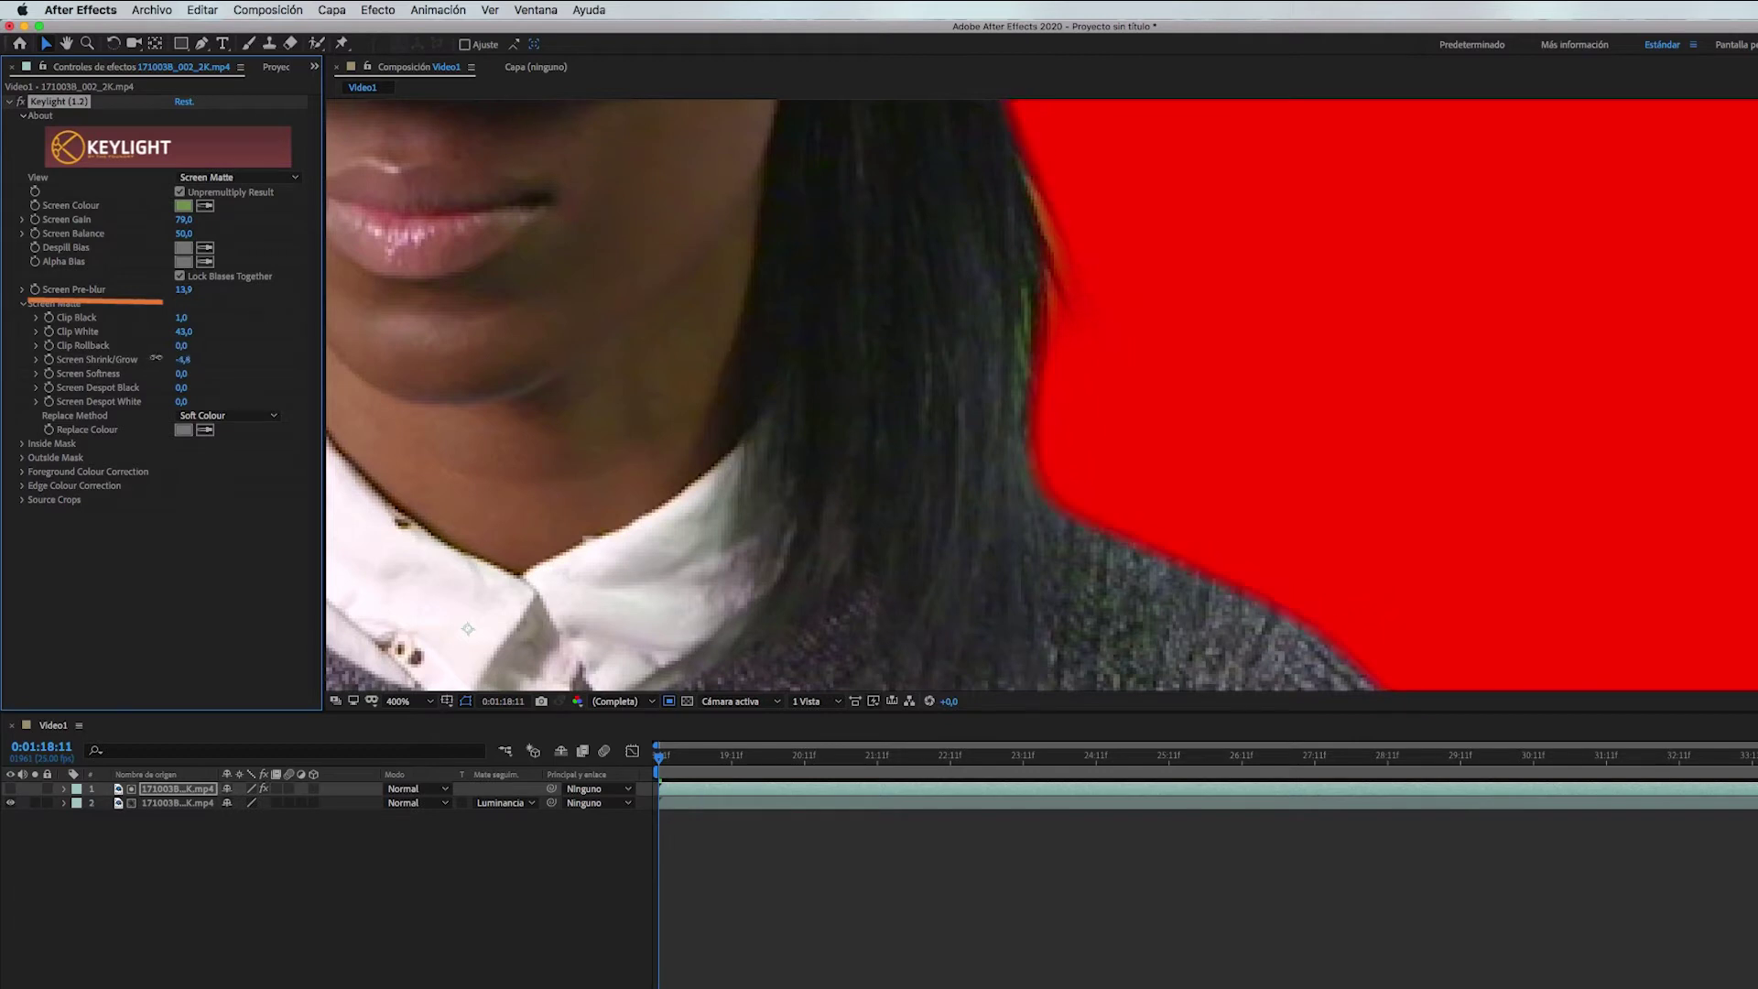
left_click_drag(181, 291, 165, 303)
key("slash")
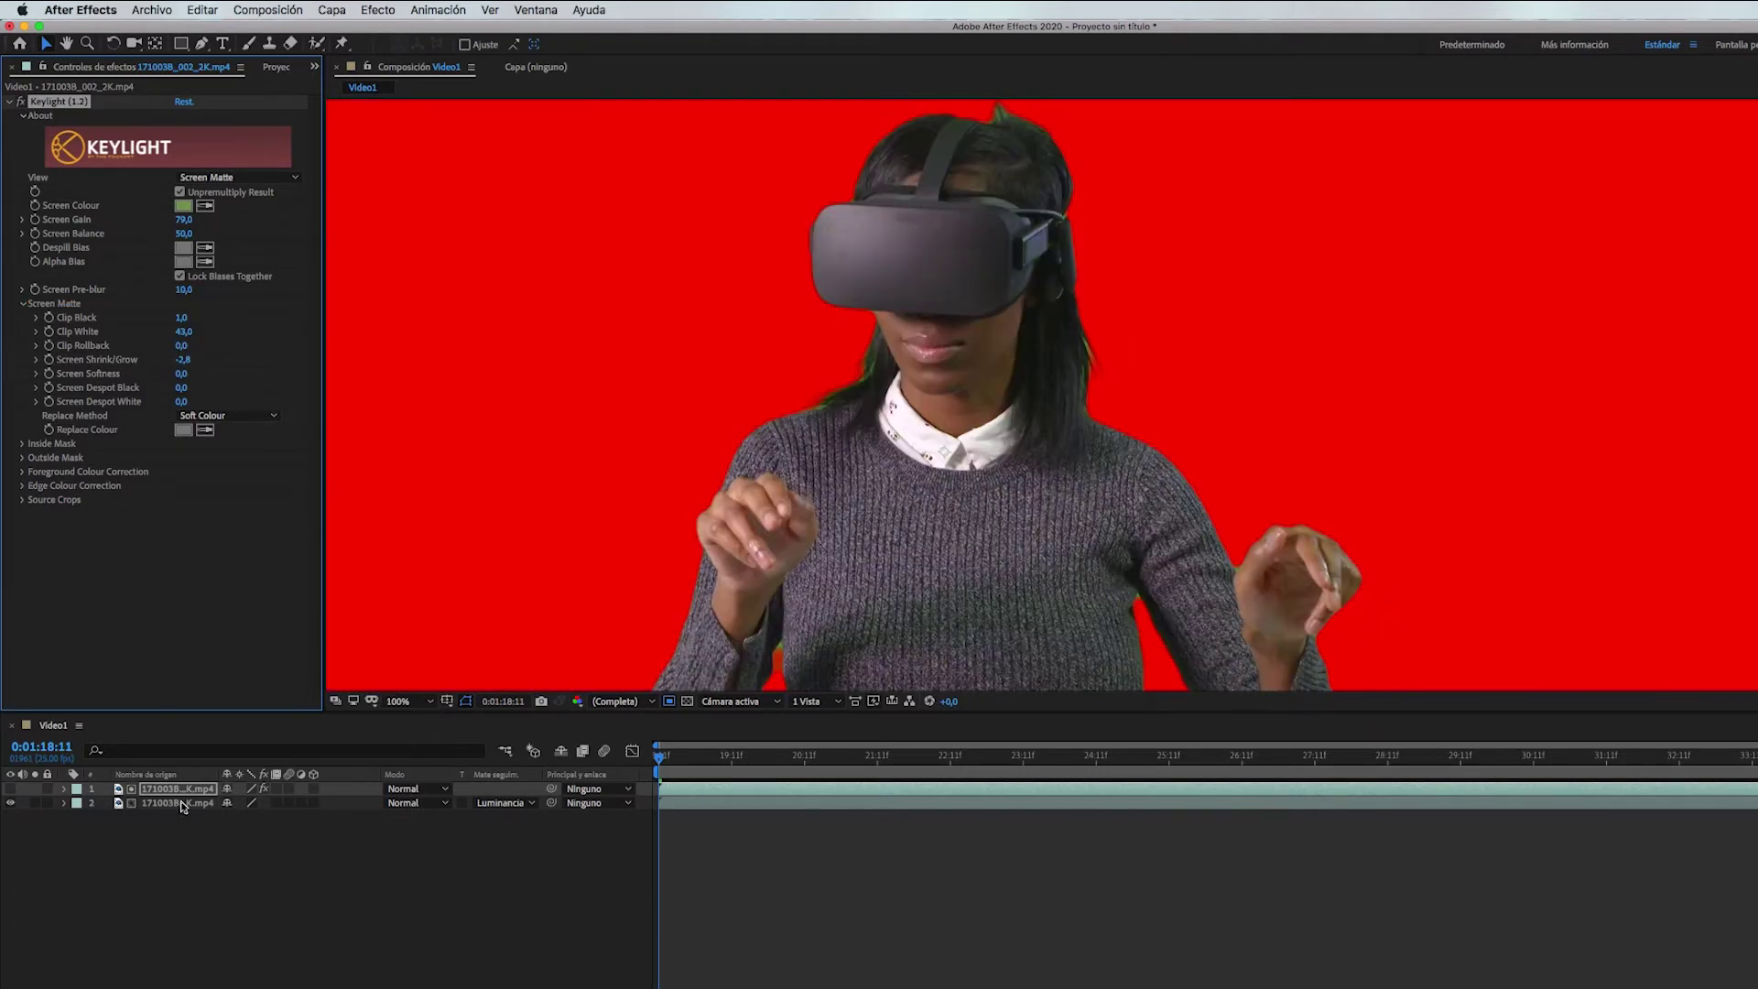
left_click(182, 804)
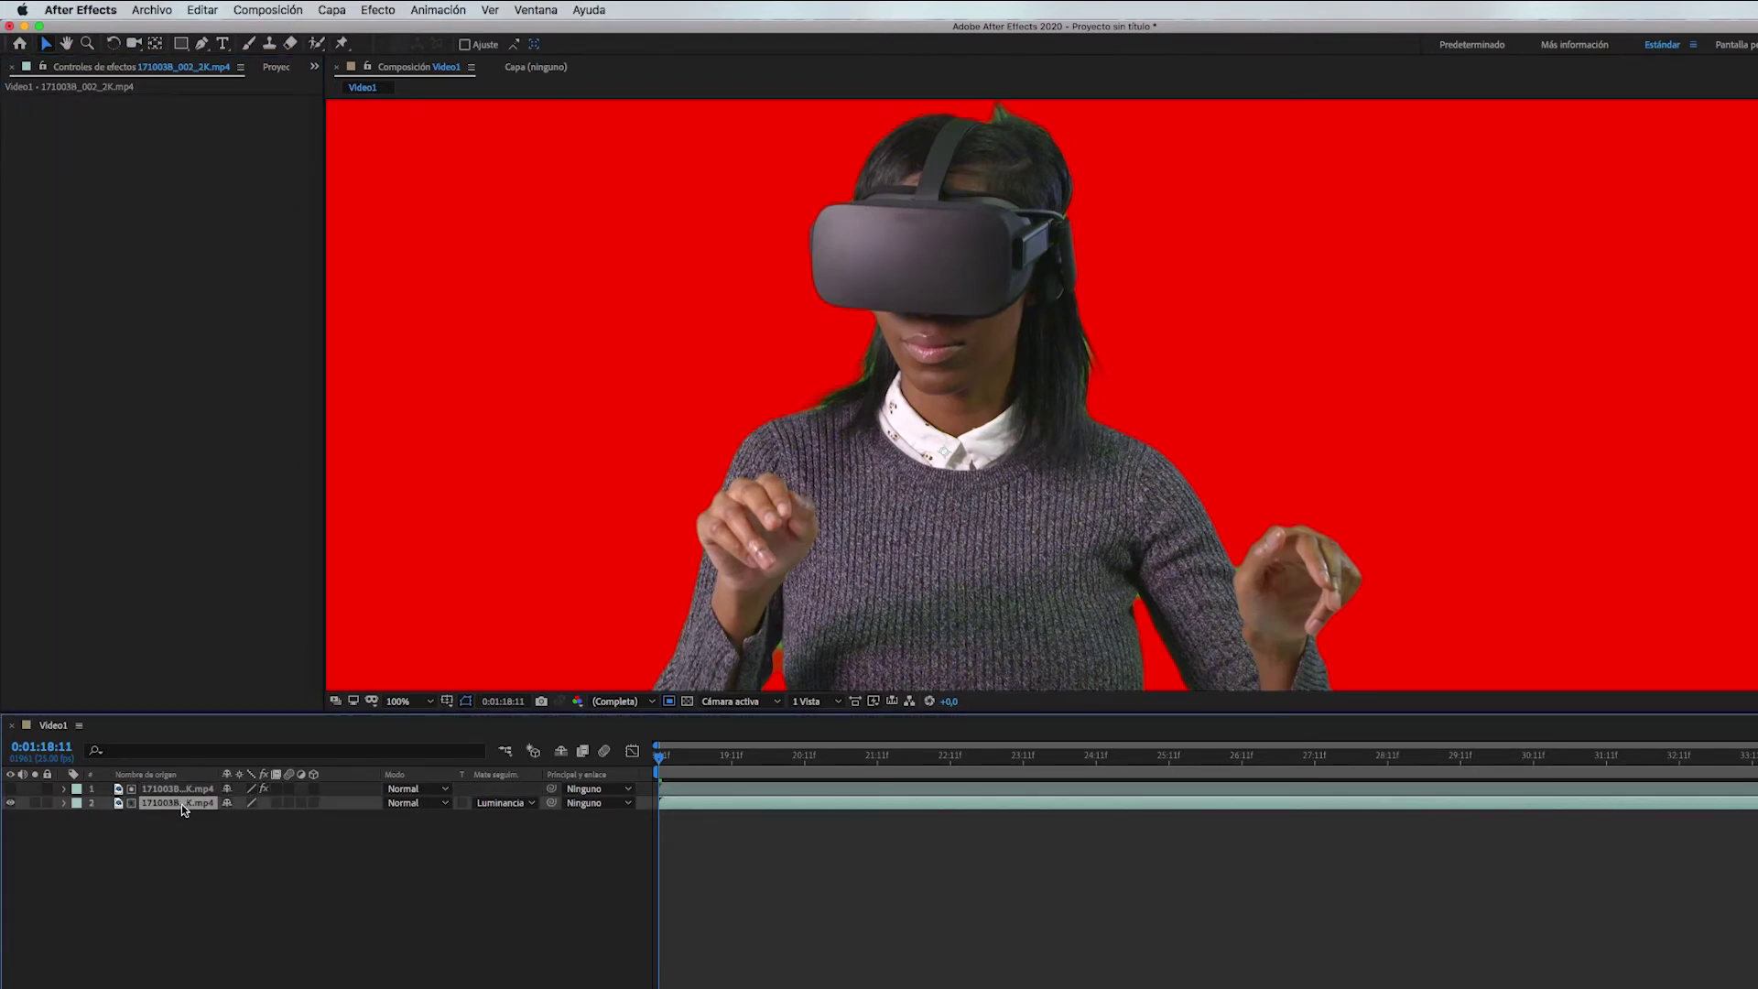
Add Advanced Spill Suppressor to the second layer with Method Ultra and a raised spill range.
left_click(378, 10)
mouse_move(458, 165)
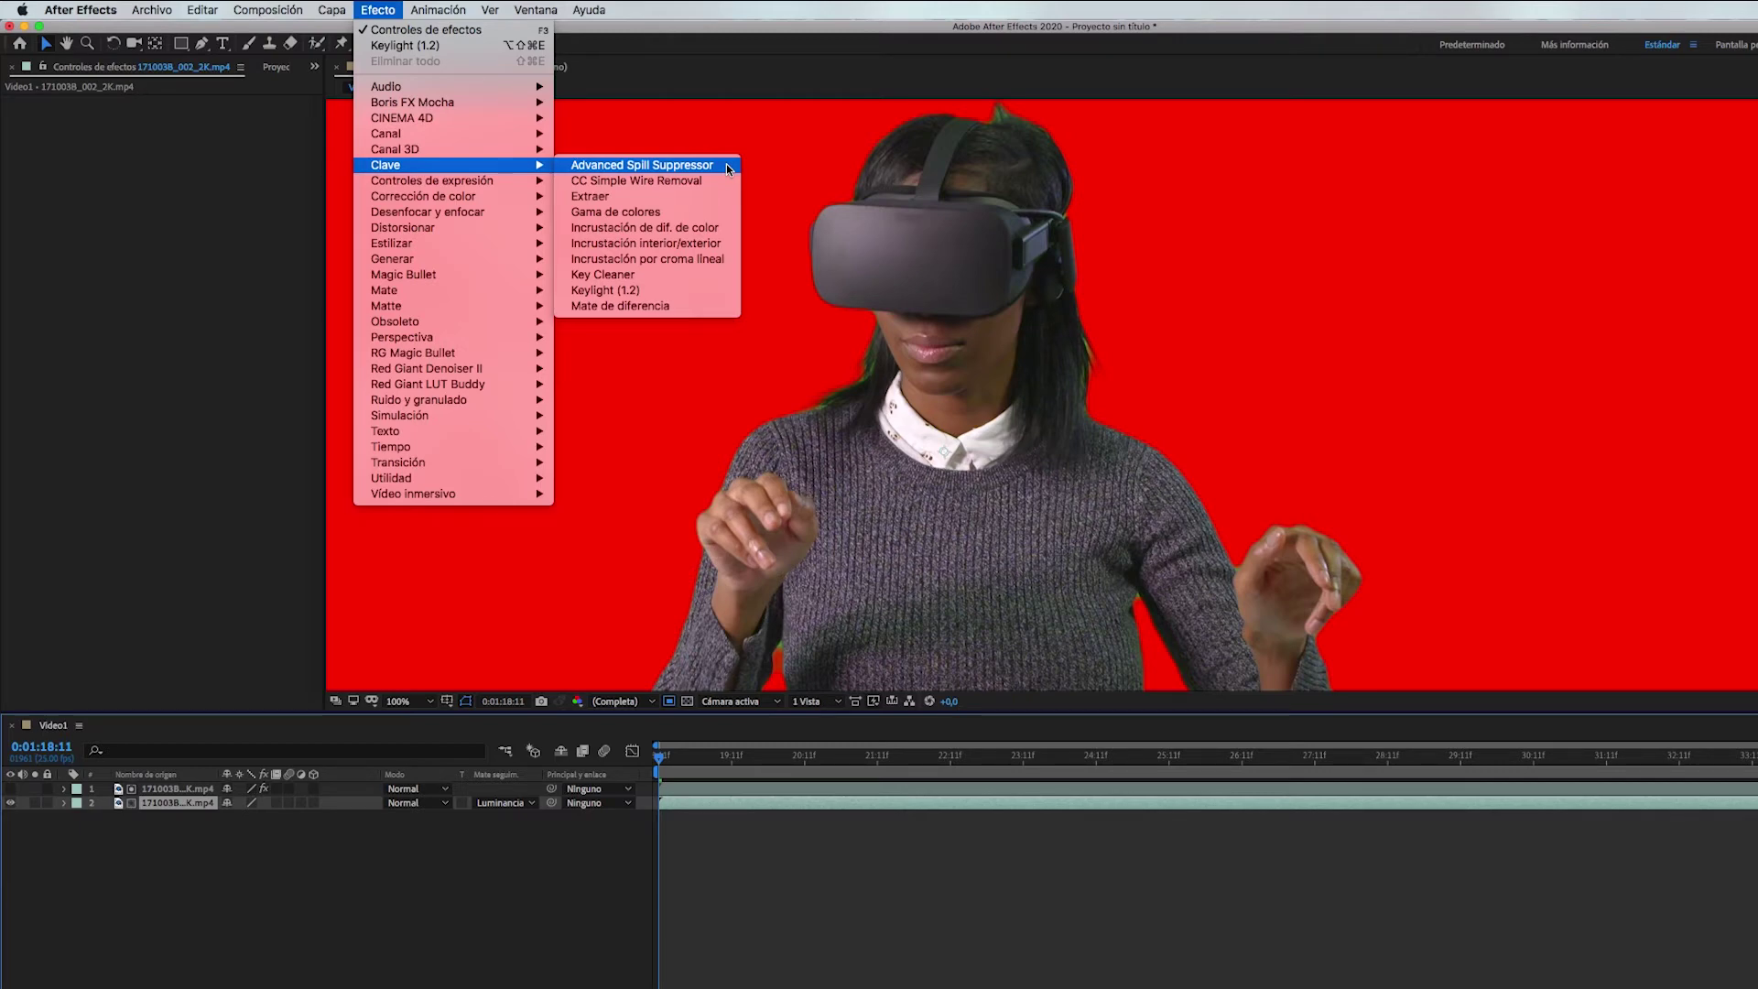
left_click(729, 167)
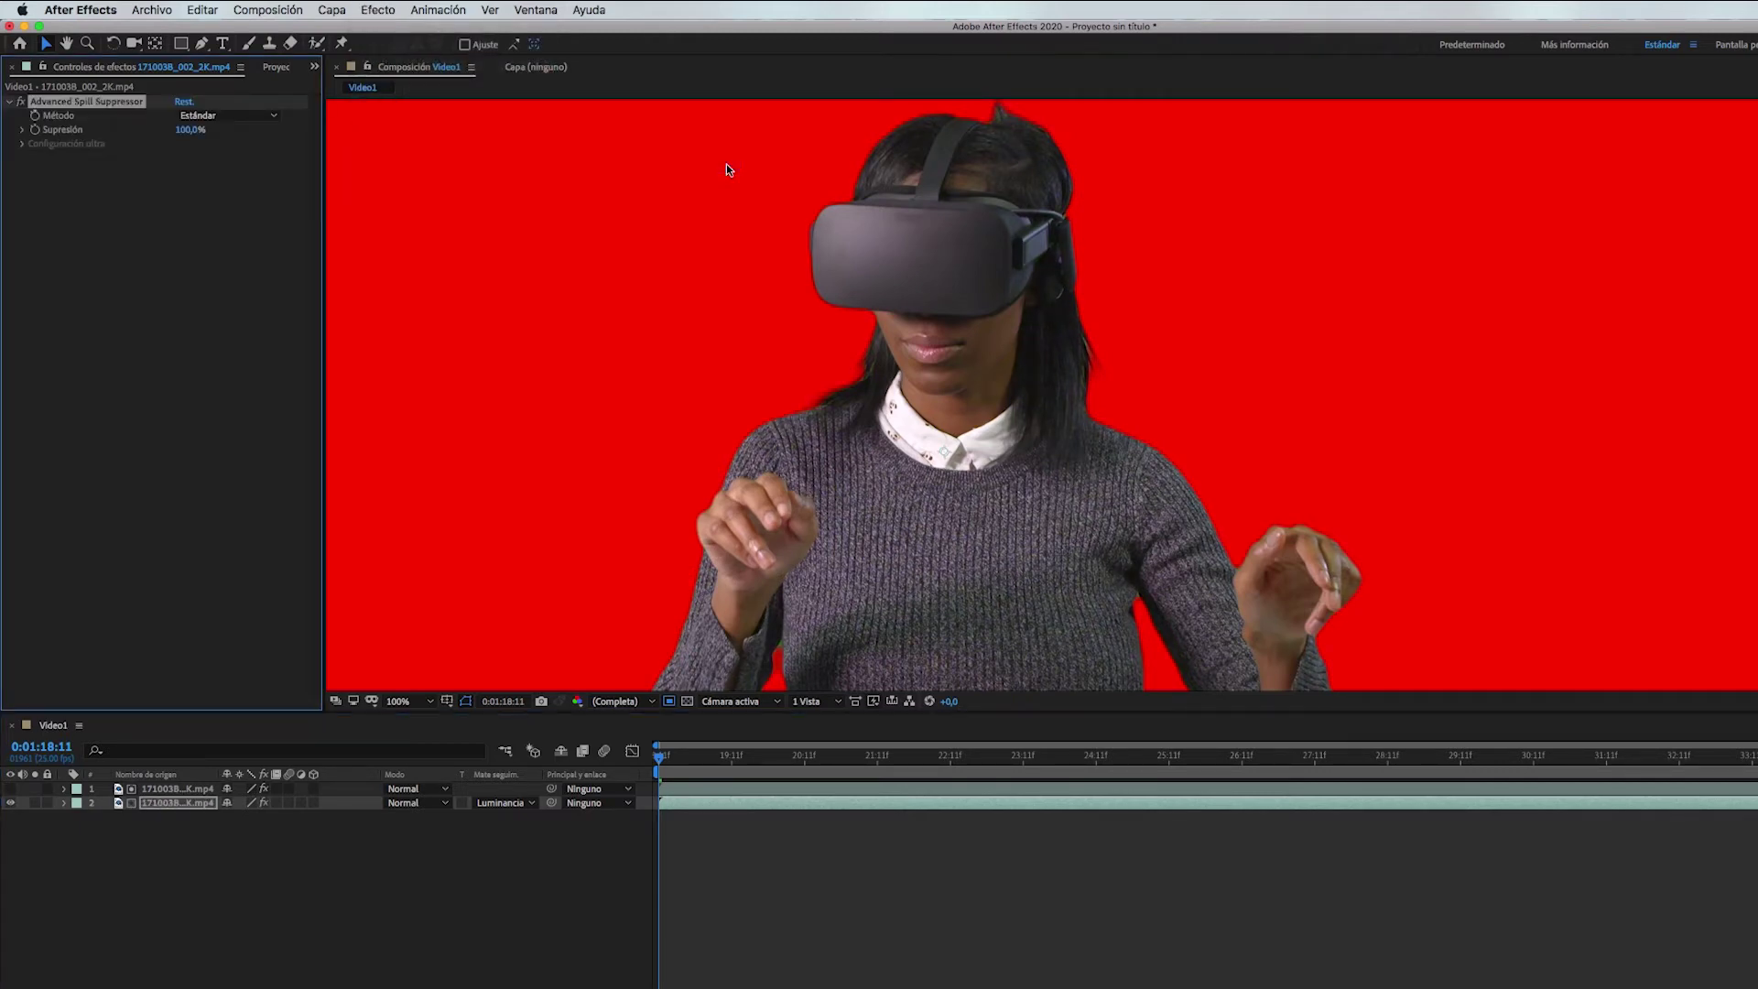
left_click(229, 116)
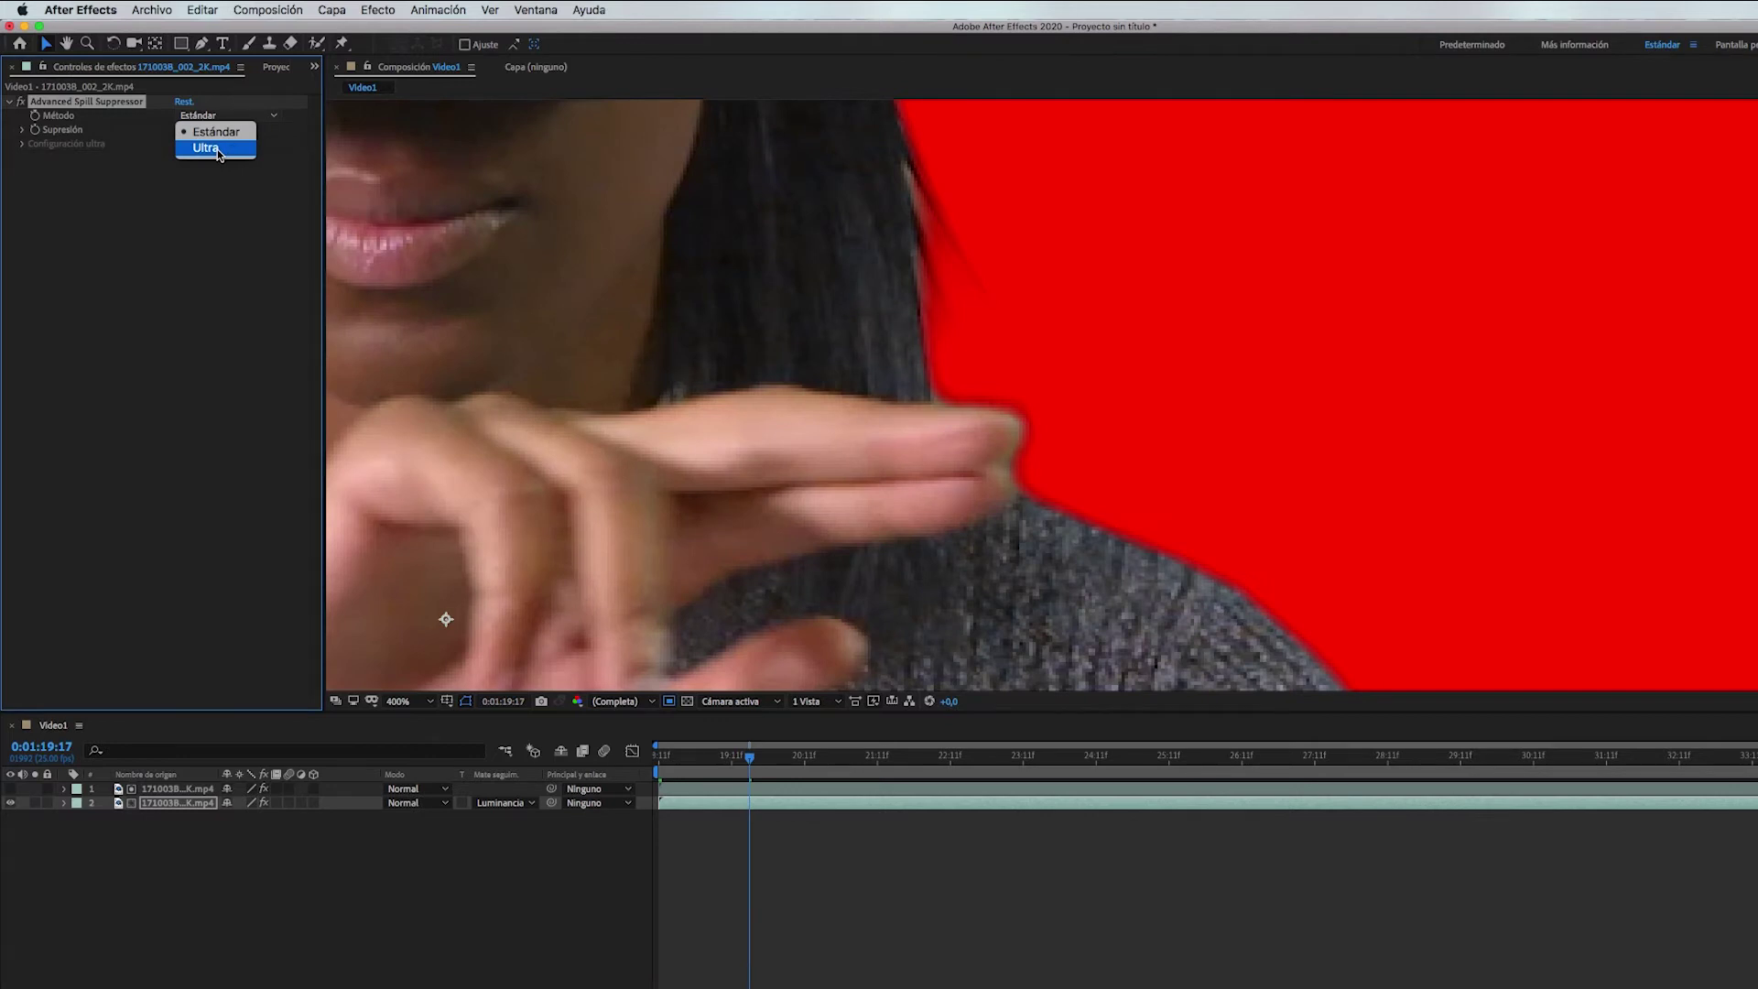
left_click(219, 152)
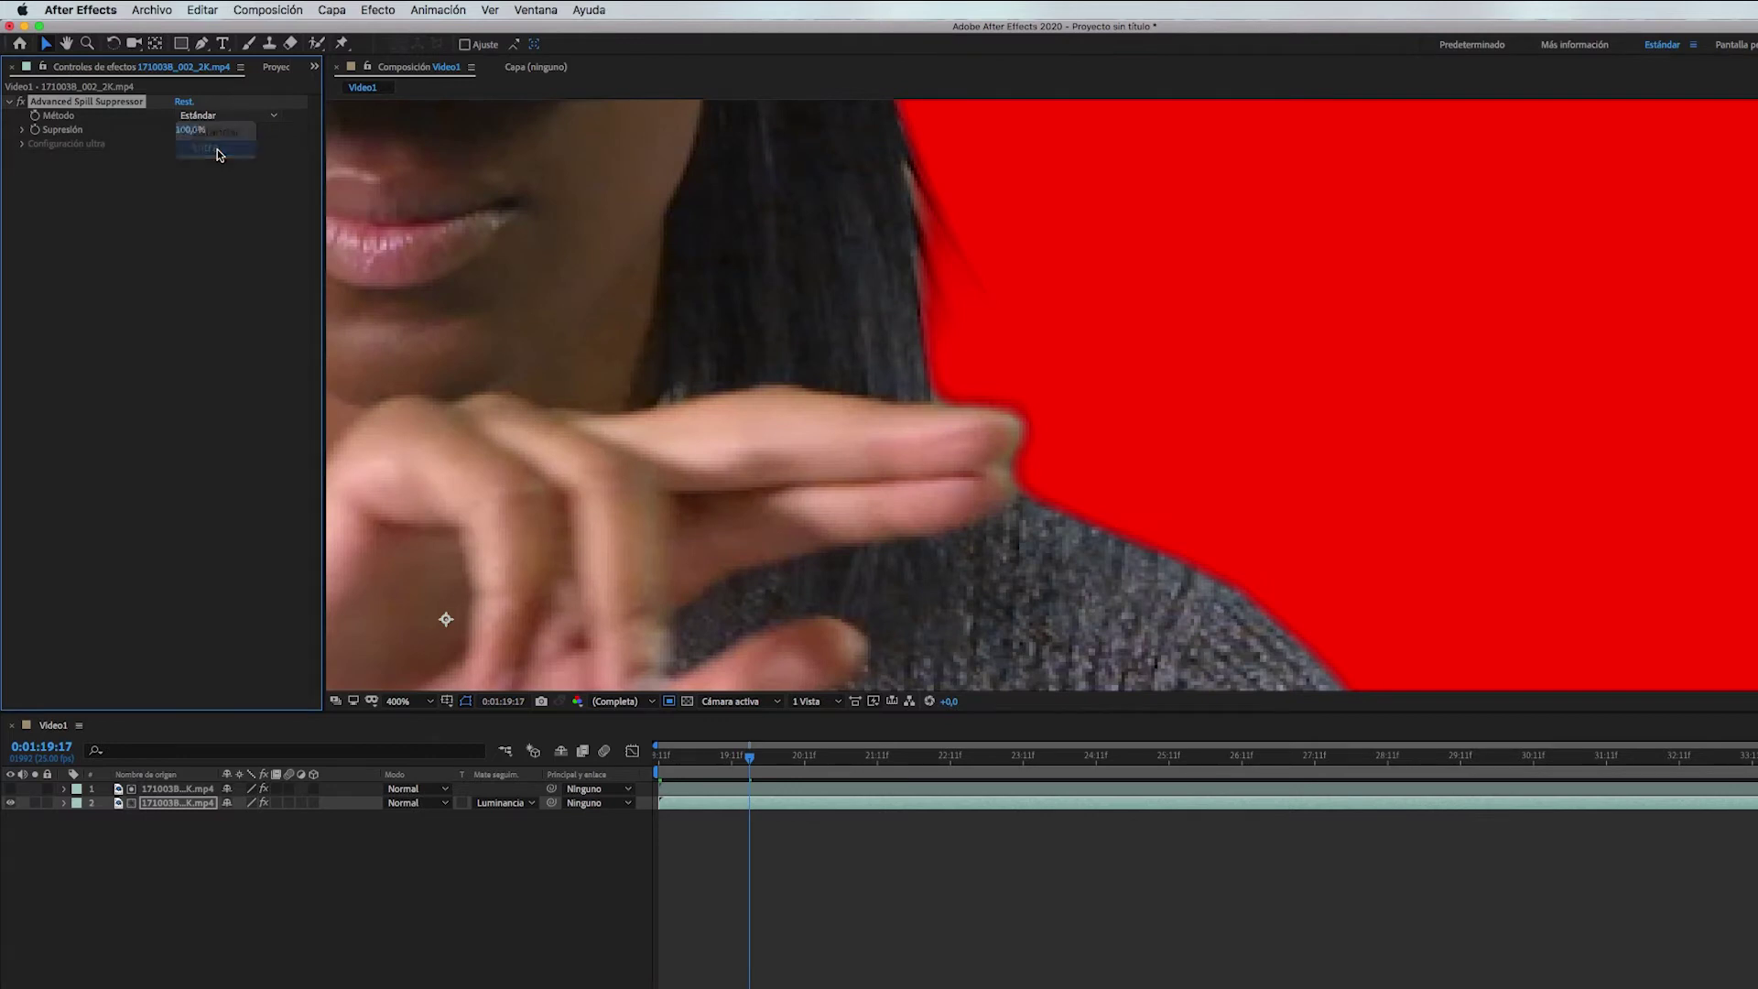
left_click_drag(183, 199, 203, 201)
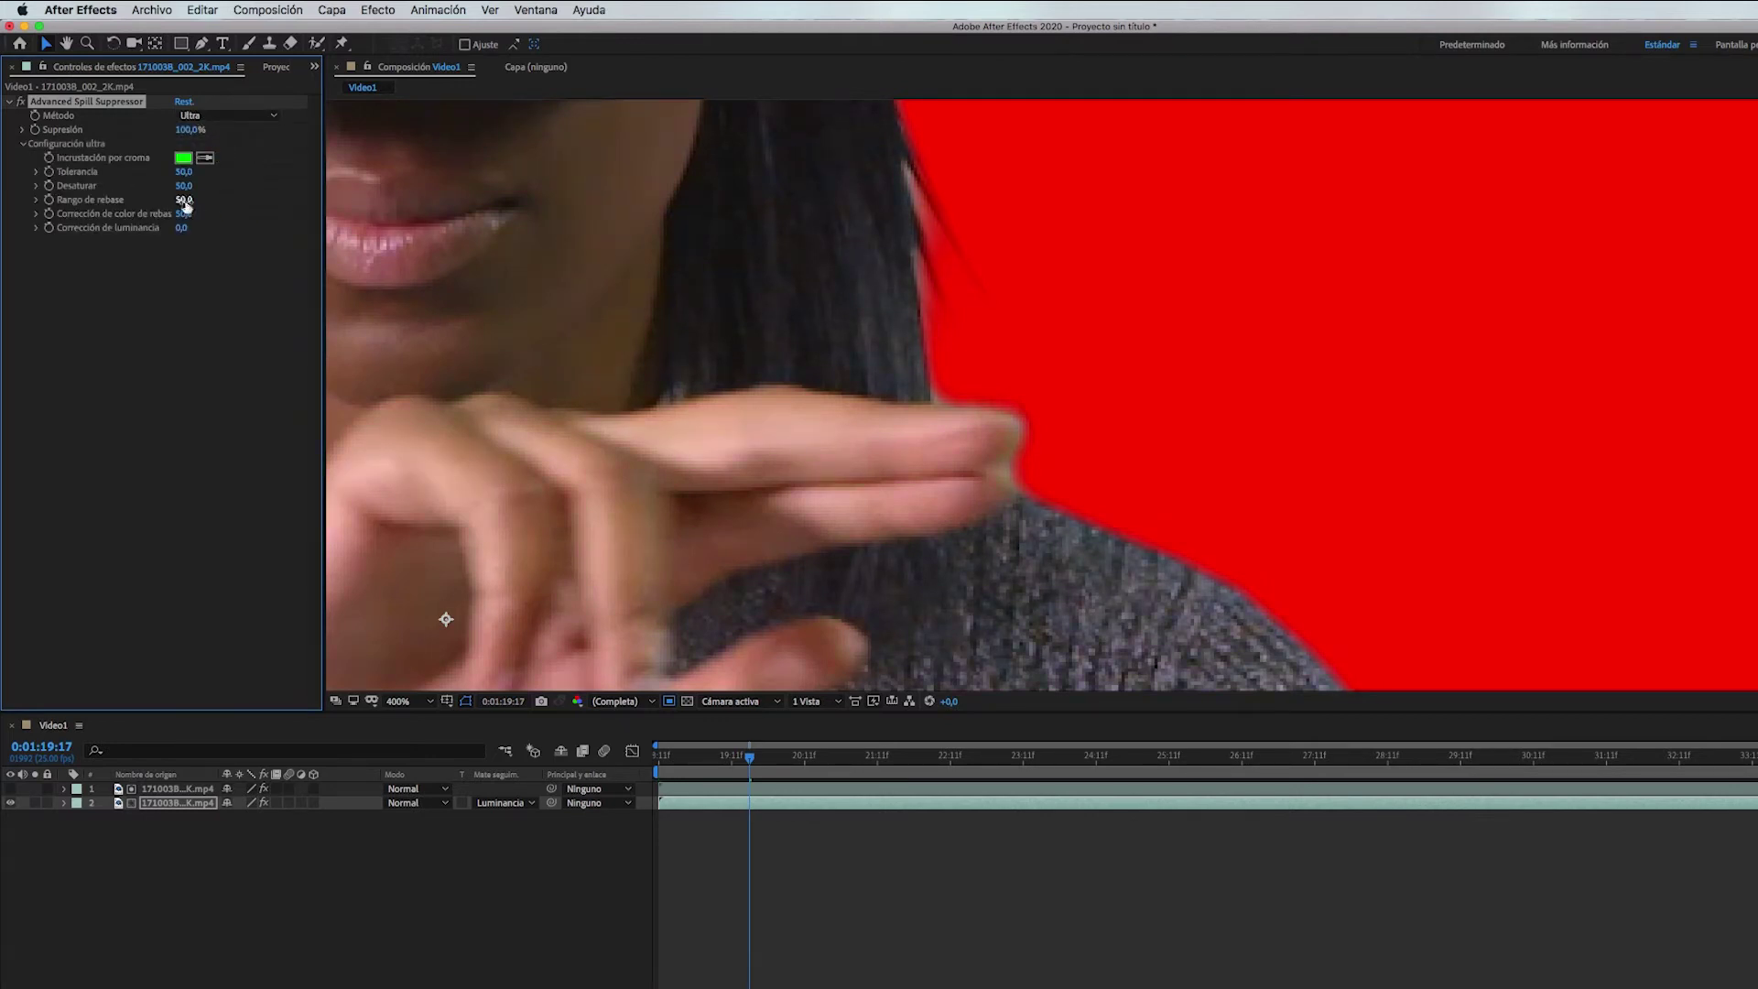
key("comma")
key("comma")
left_click_drag(196, 205, 209, 206)
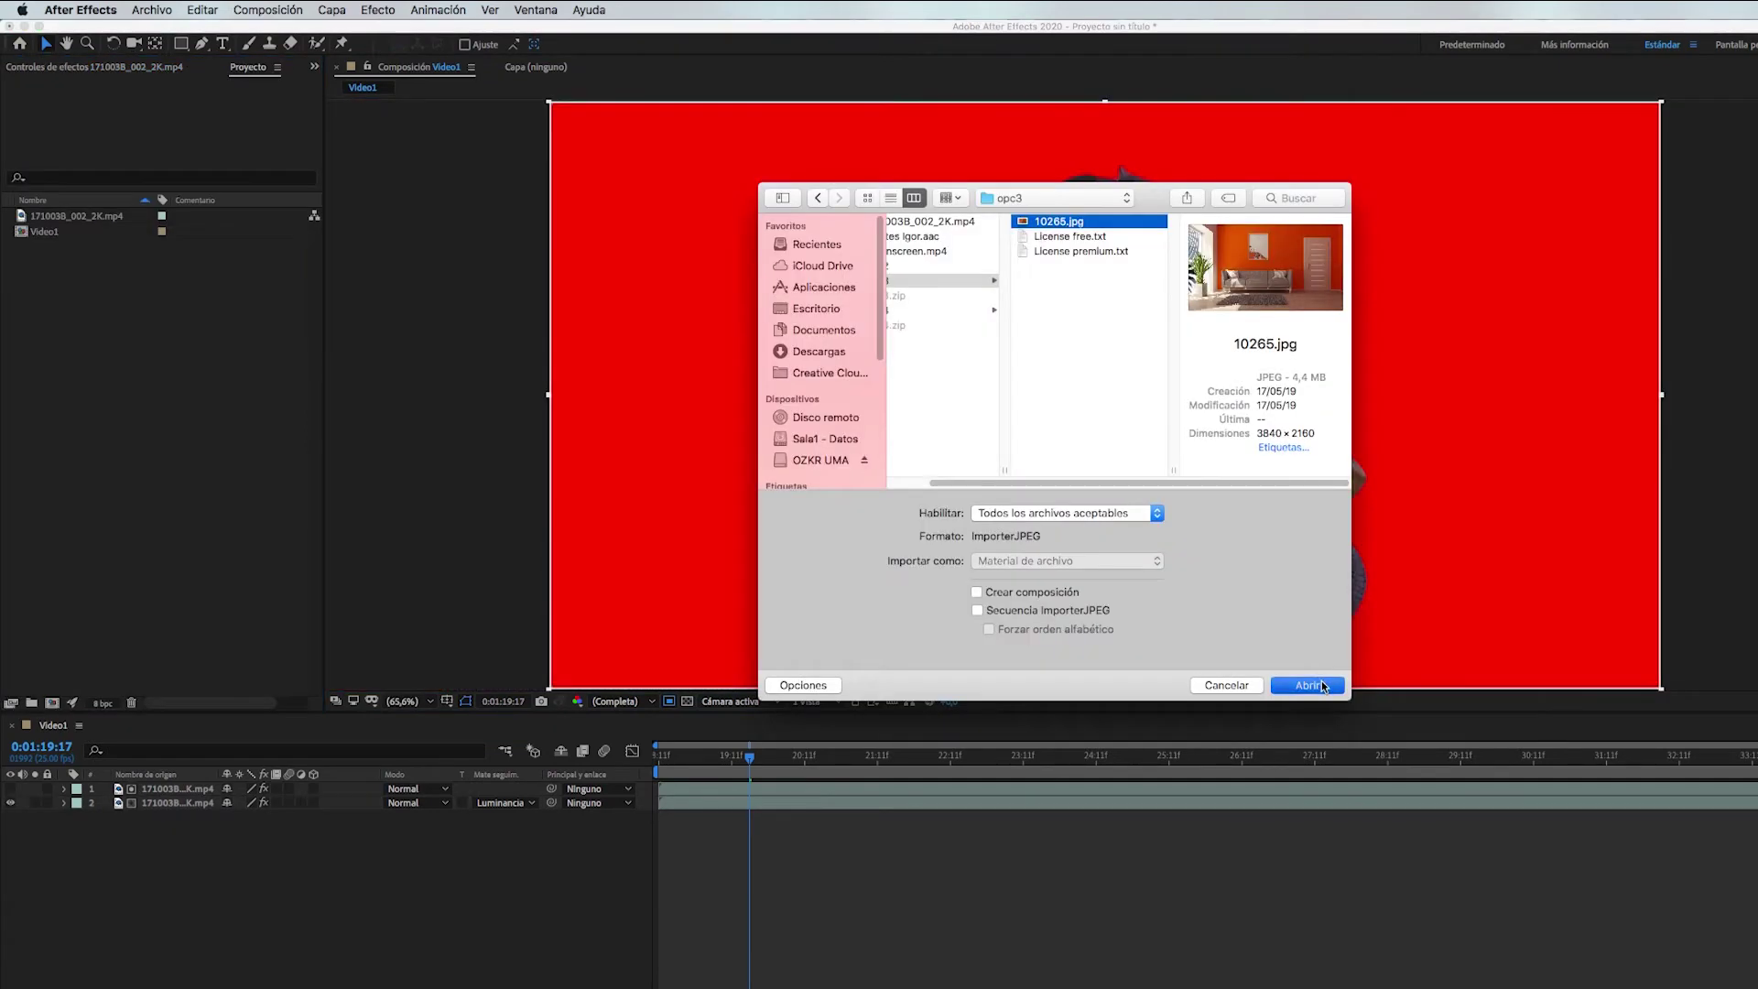
Import 10265.jpg, place it as the bottom background layer, and precompose it.
left_click(1321, 687)
left_click_drag(51, 215, 145, 828)
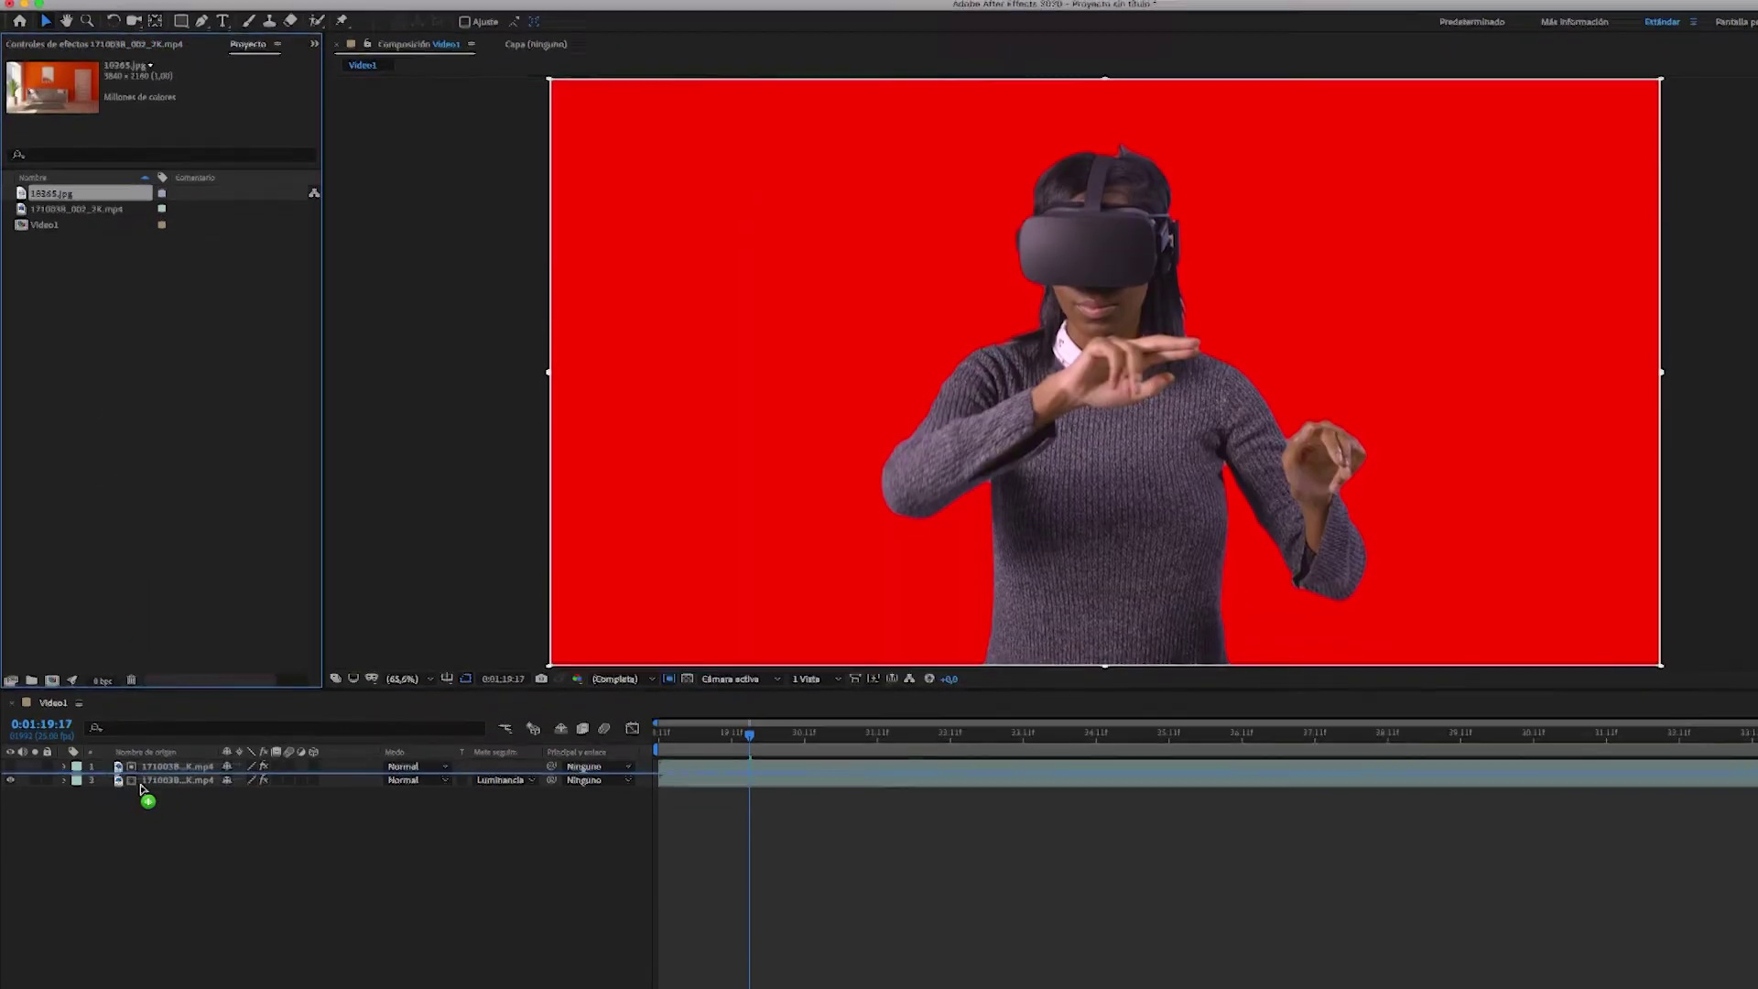
left_click_drag(144, 735, 149, 668)
right_click(181, 605)
left_click(303, 896)
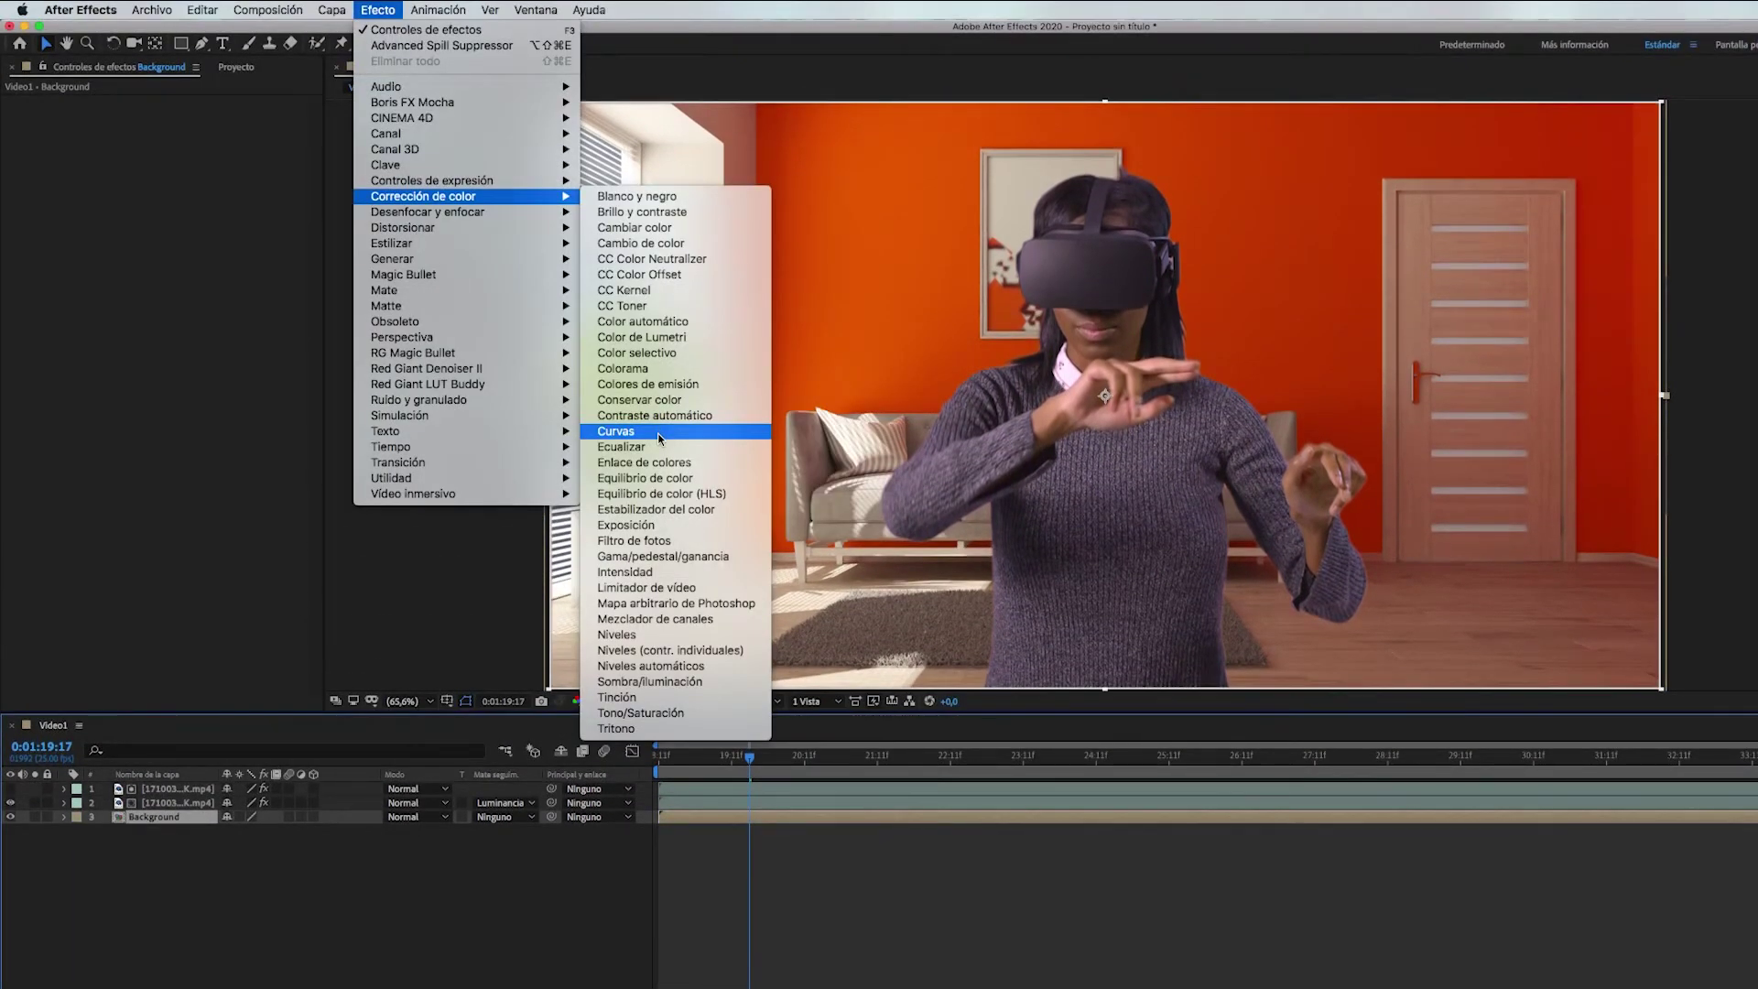
Add Curves to the background and pull down its RGB, green and blue curves.
left_click(657, 432)
left_click_drag(182, 227, 183, 247)
left_click(229, 115)
left_click(211, 149)
left_click(229, 115)
left_click(211, 174)
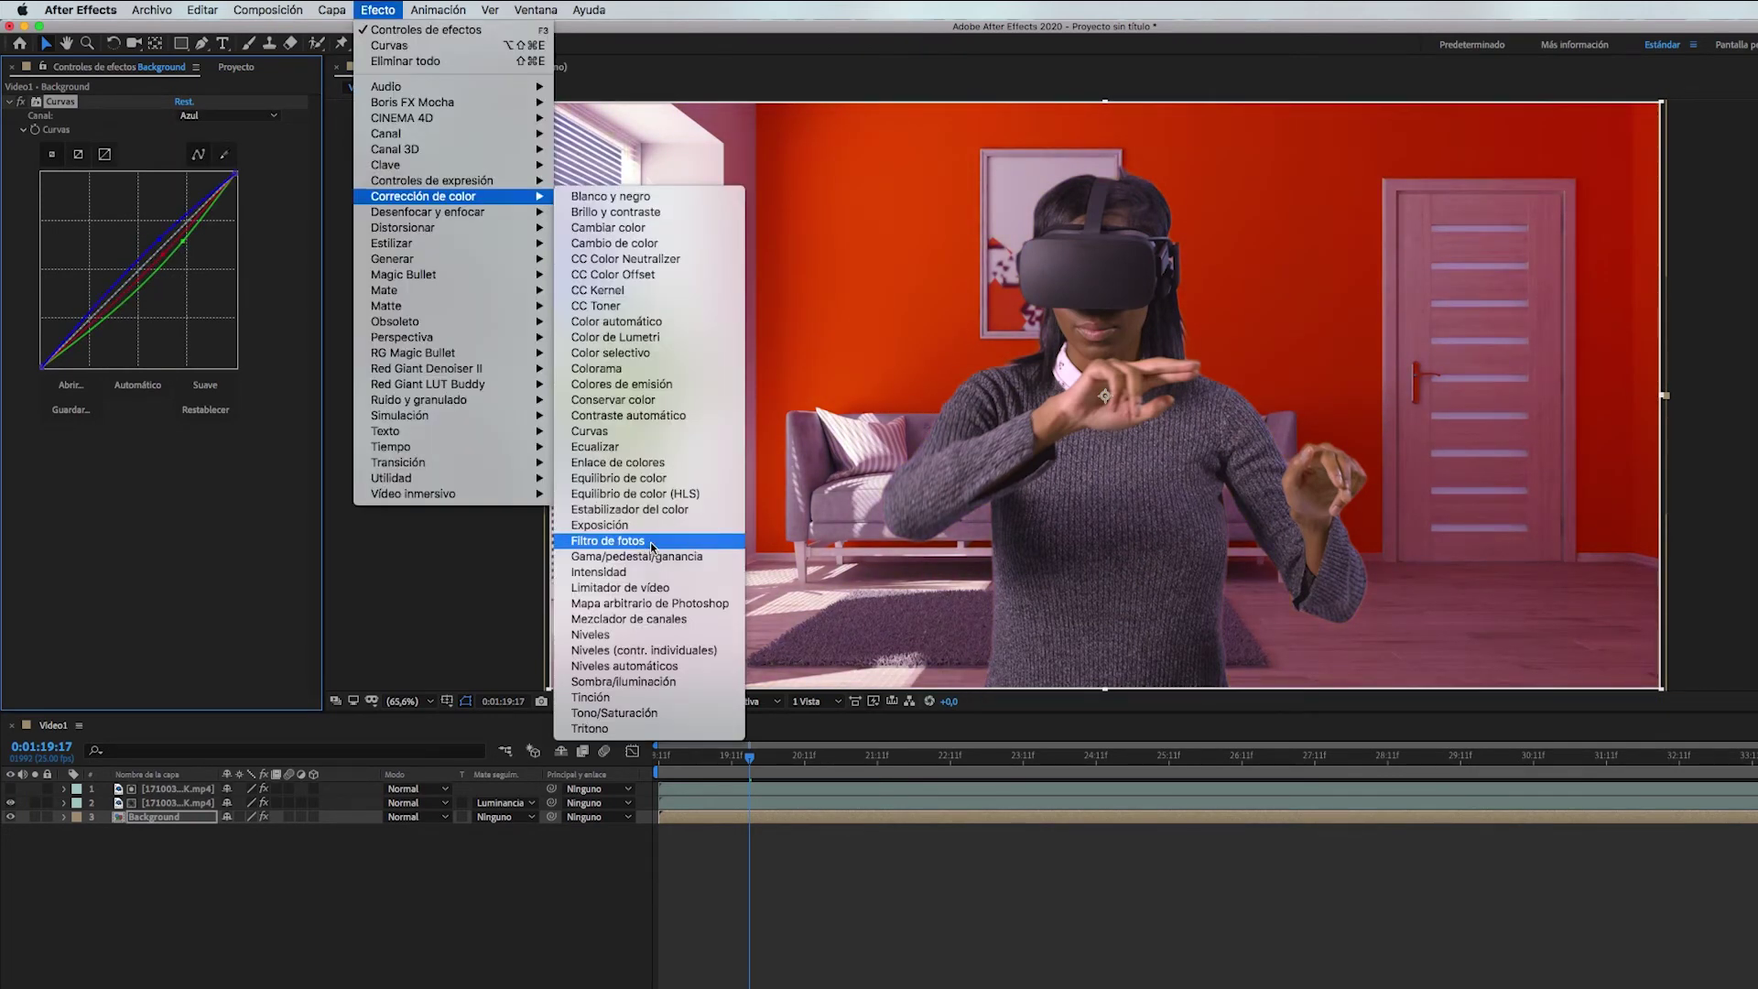
Add a Photo Filter set to Magenta at 19% density and return the curve display to RGB.
left_click(652, 542)
left_click(238, 157)
left_click(219, 373)
left_click_drag(164, 186, 175, 186)
left_click(228, 115)
left_click(210, 66)
left_click(238, 157)
left_click(220, 174)
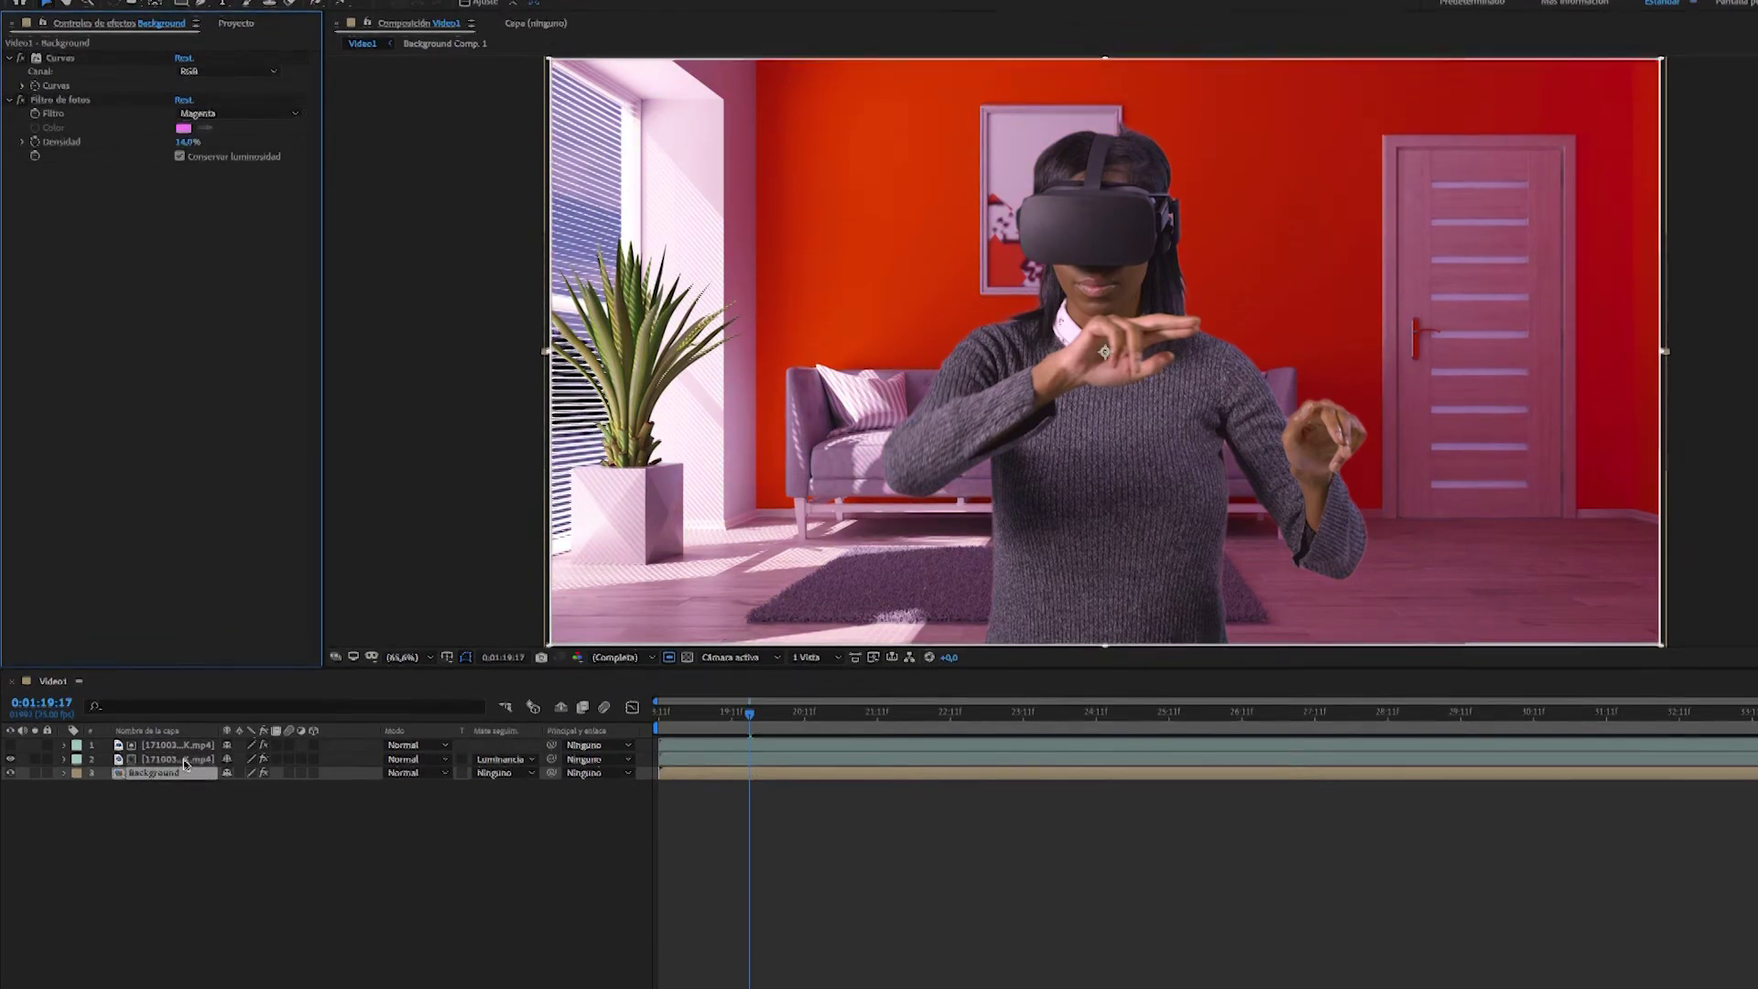
left_click(192, 791)
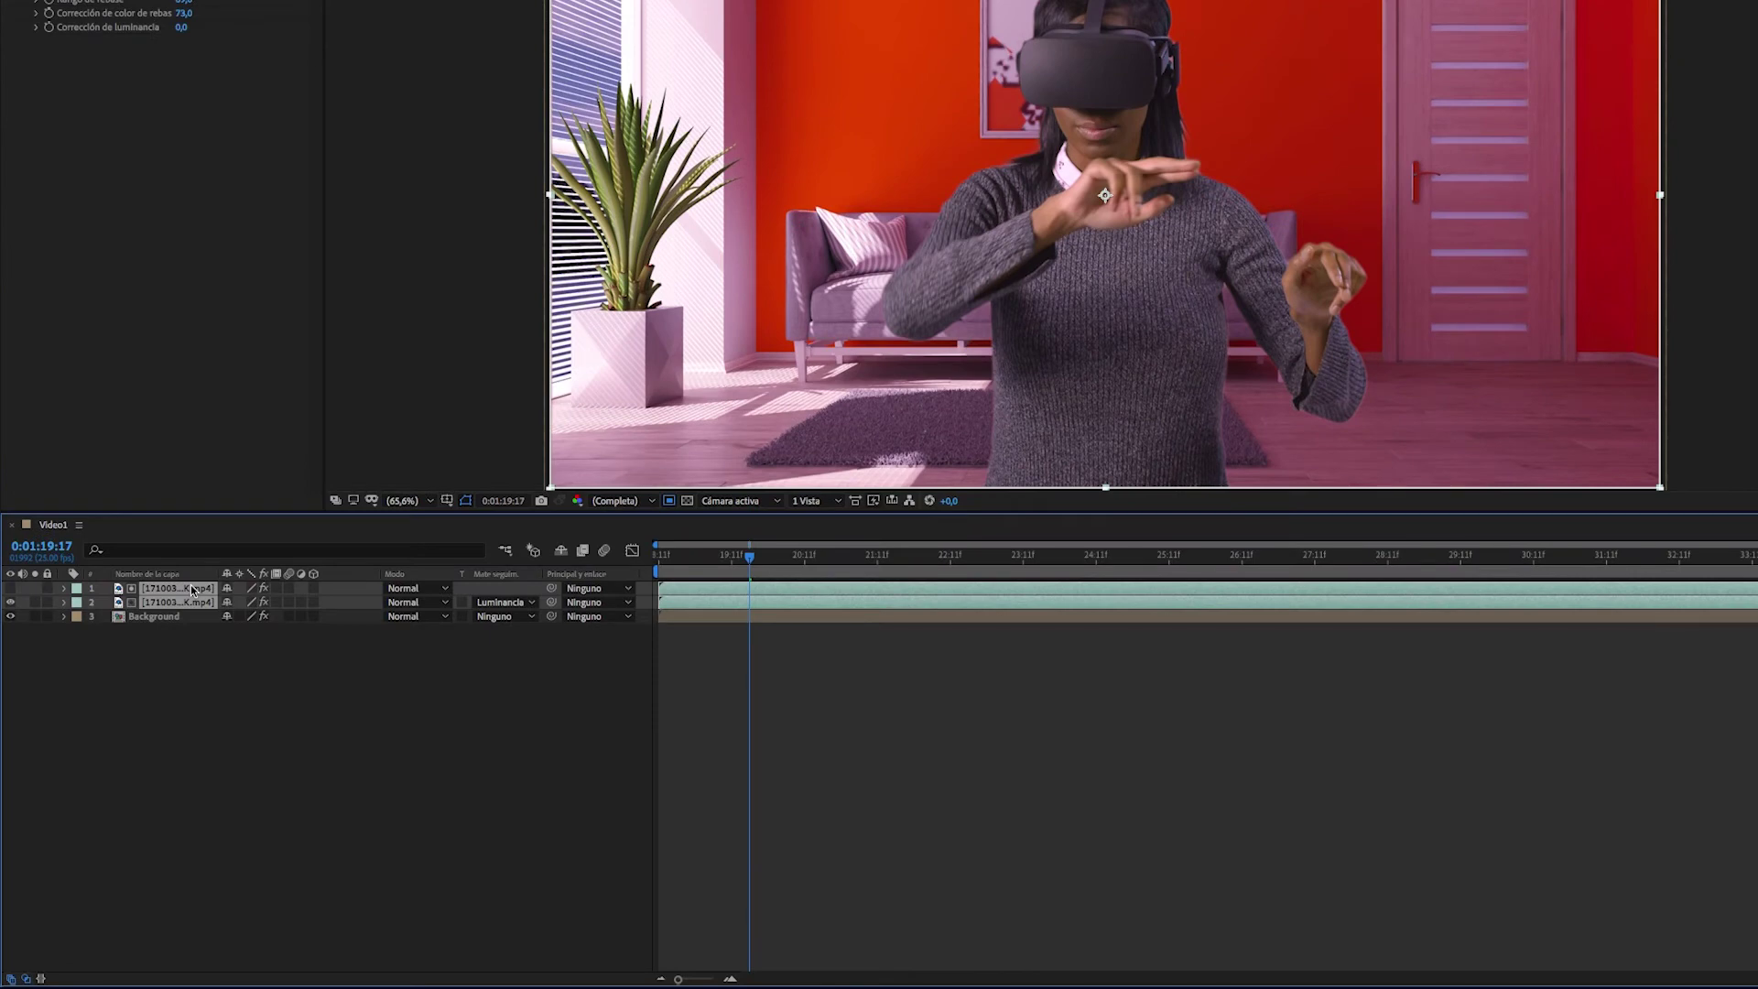
Precompose the top layer as 'Lightwrap' and duplicate the keyed layer inside it.
right_click(188, 592)
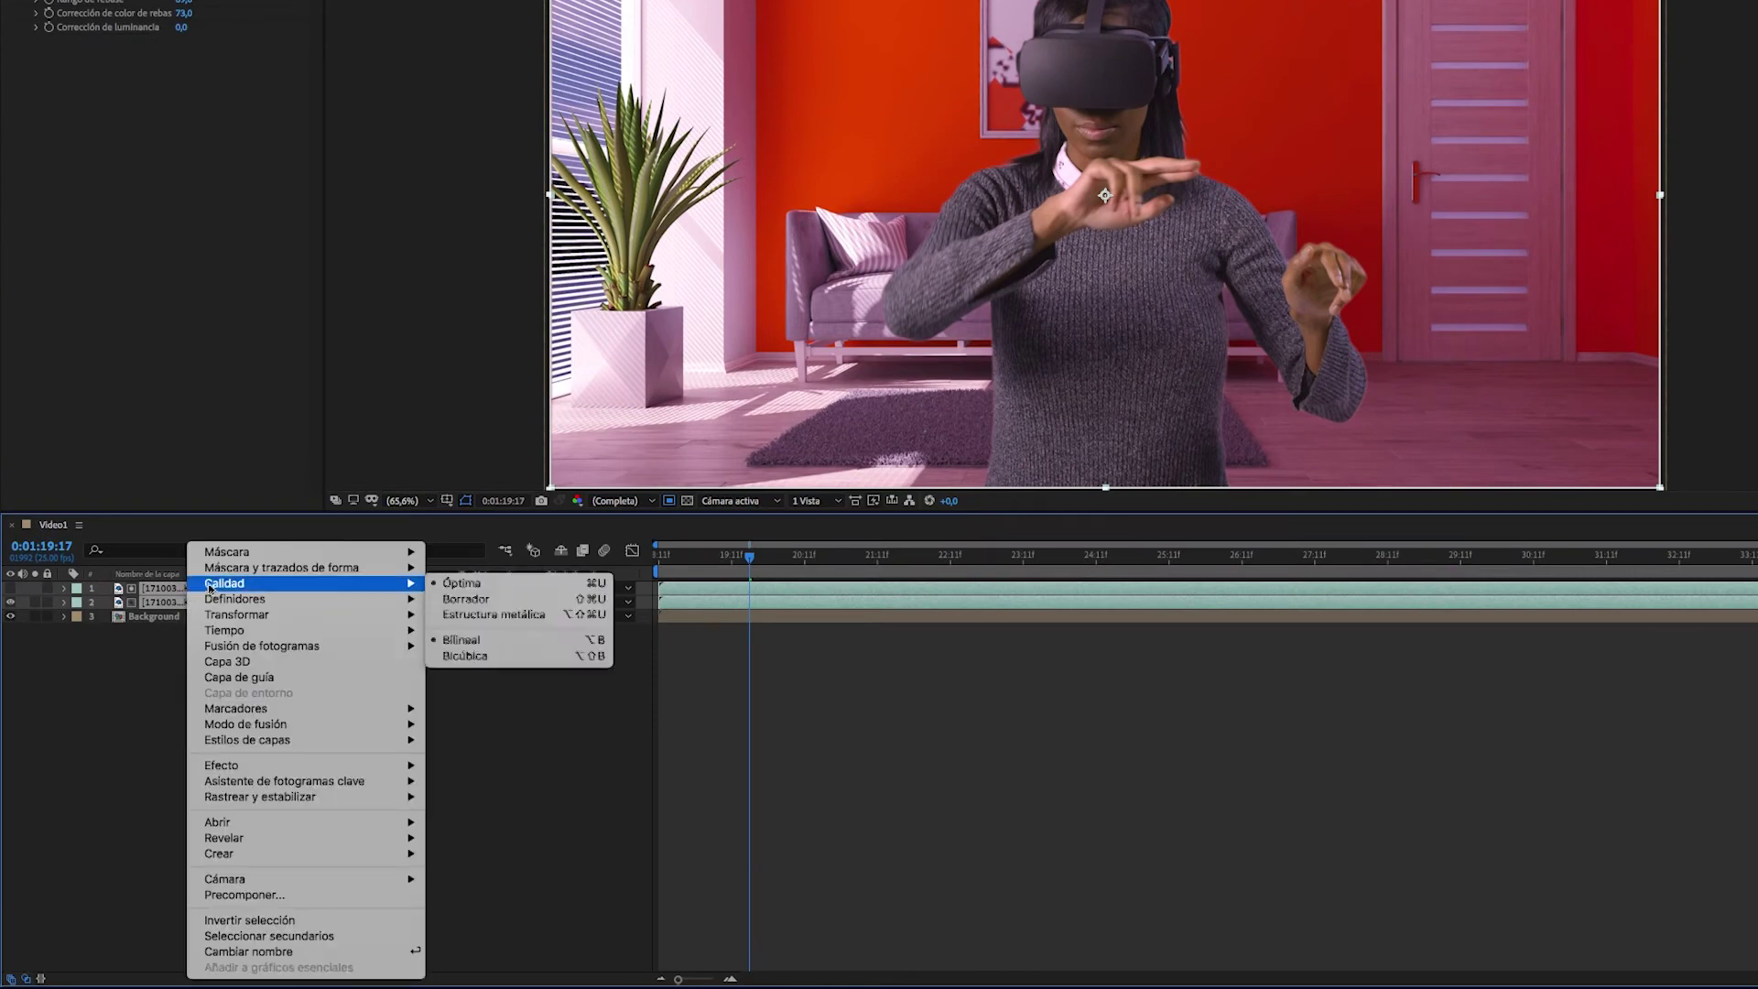
left_click(298, 896)
type("Lightwrap")
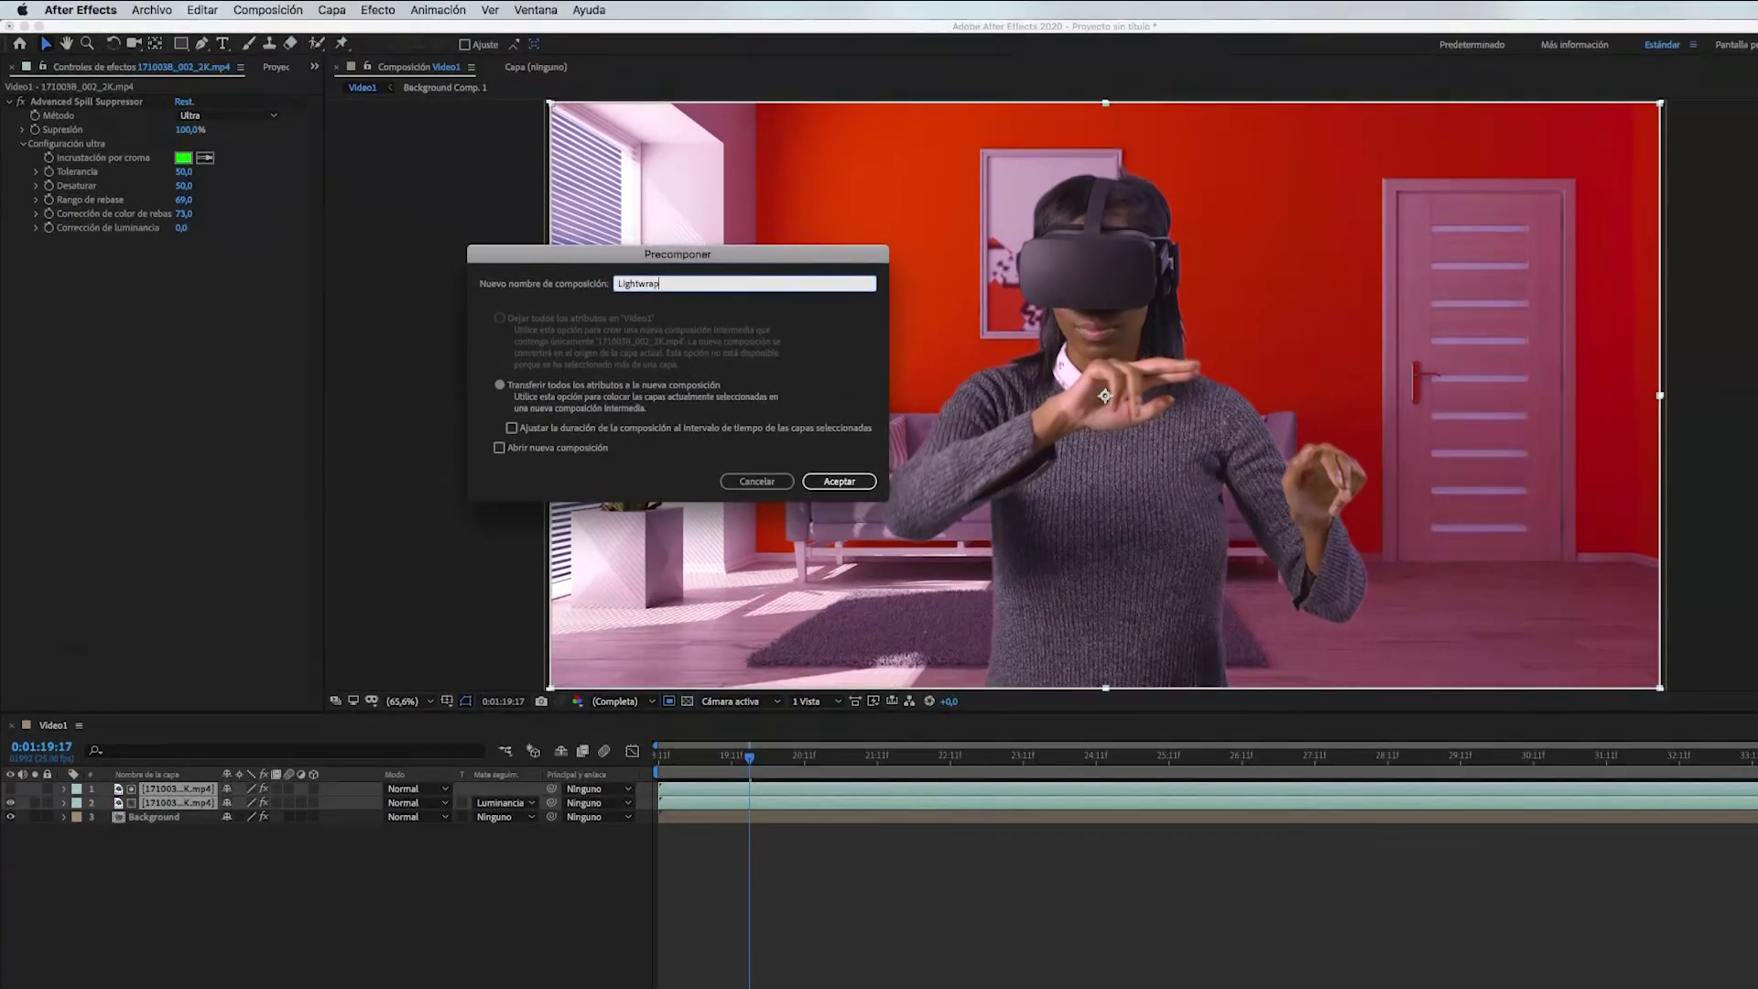
left_click(839, 481)
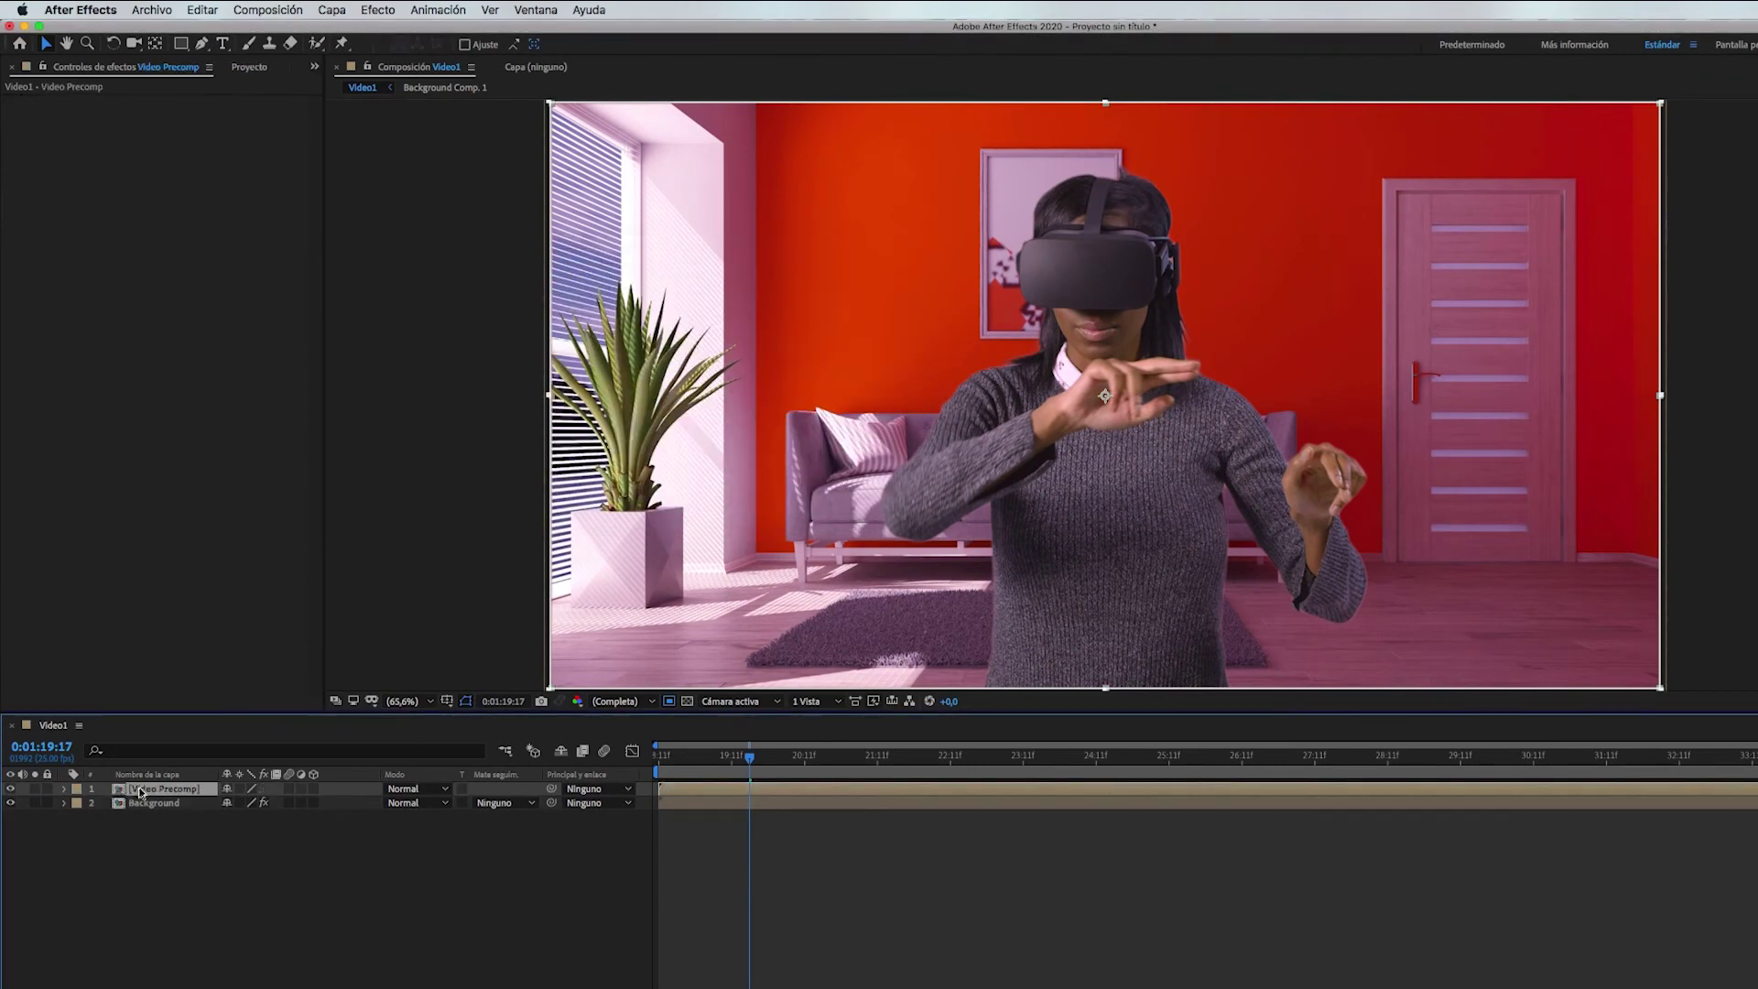
key("ctrl+d")
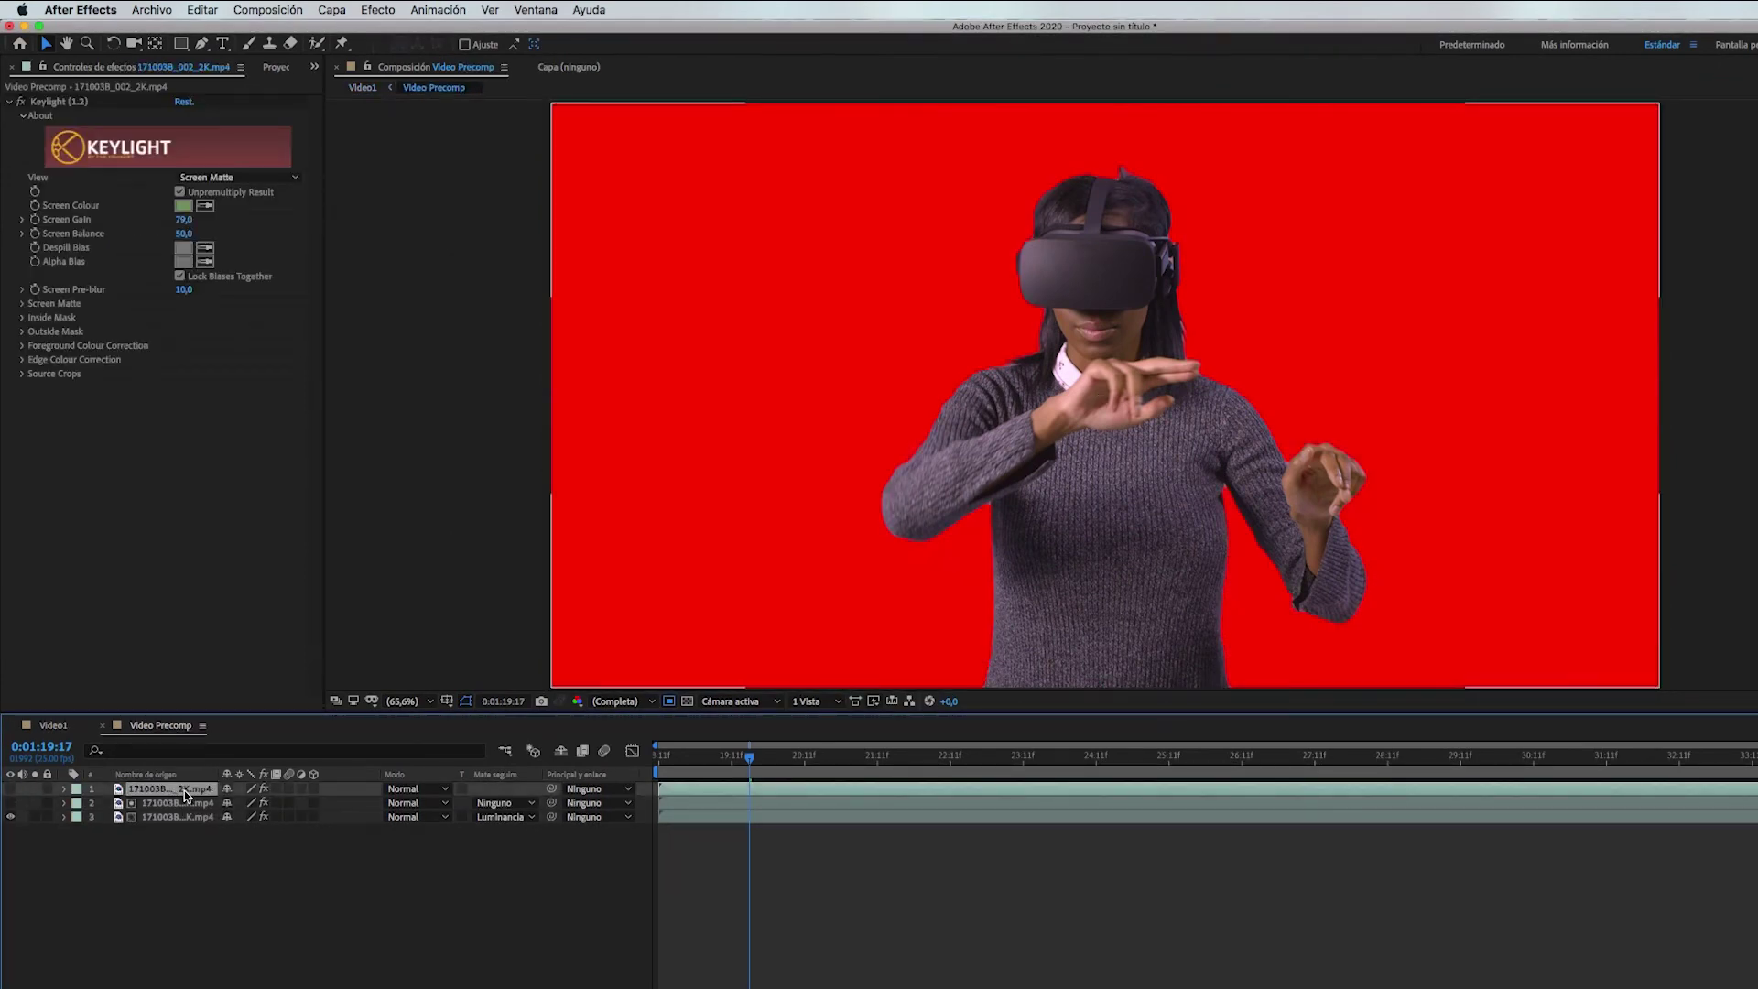
left_click(12, 789)
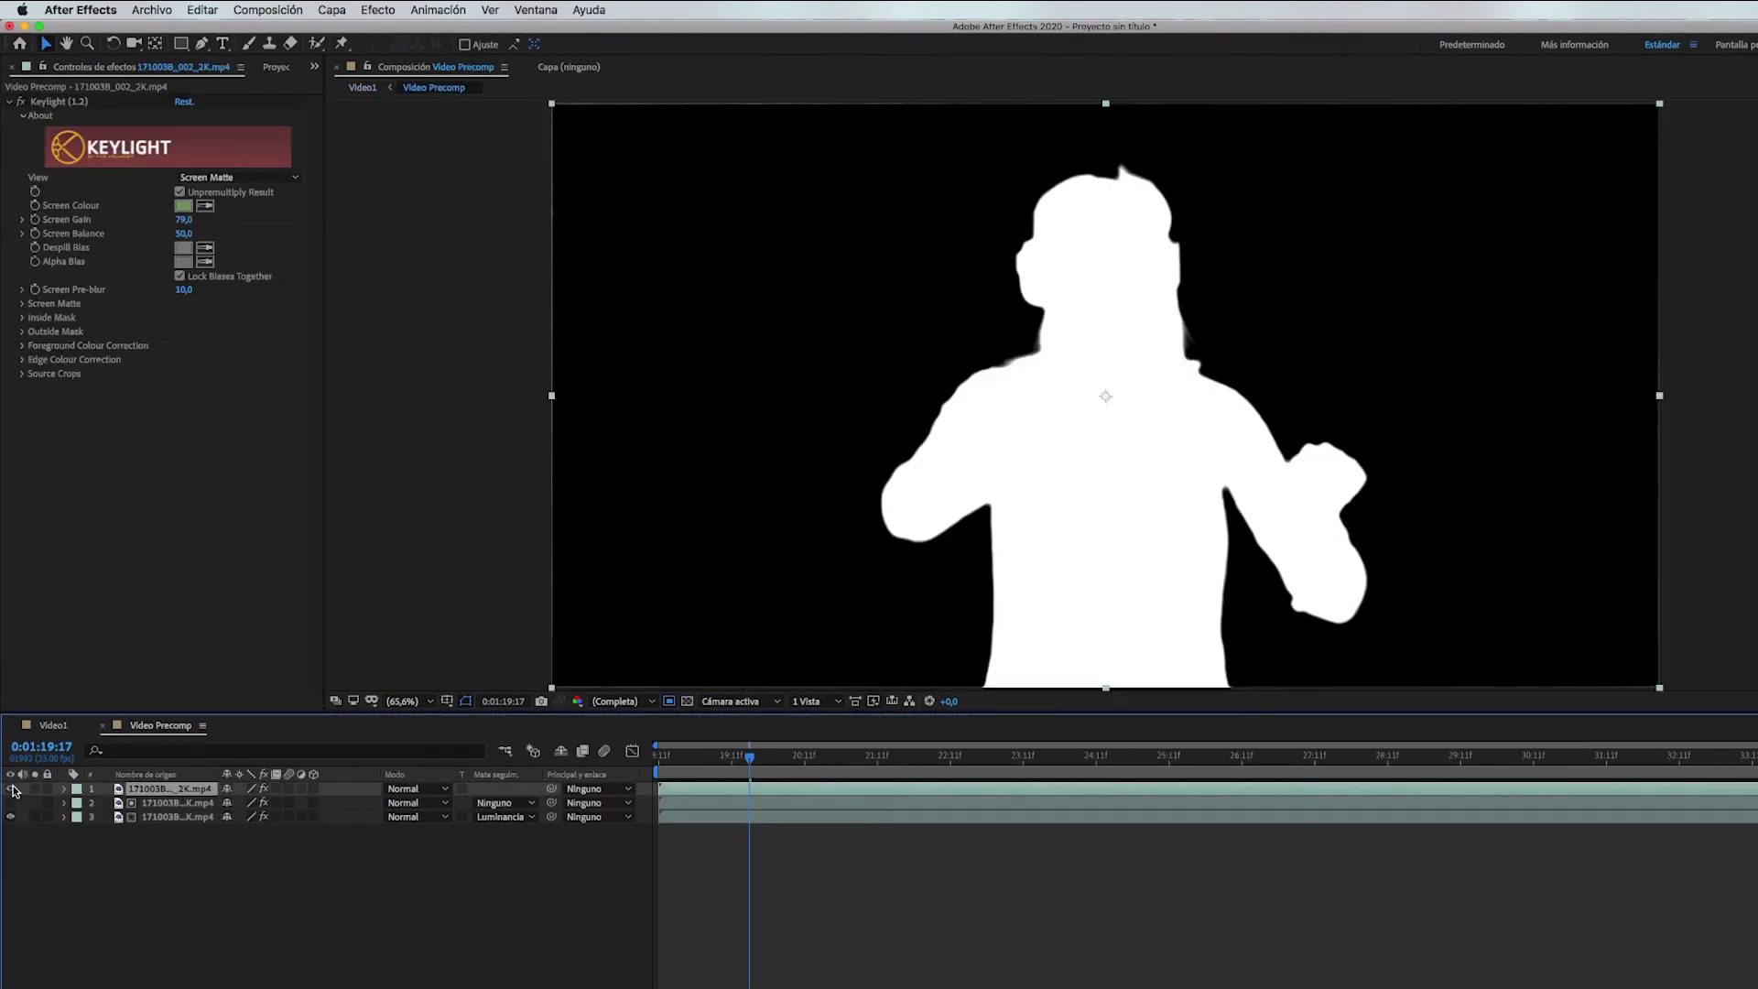
Give a new copy of the footage layer a Luma Inverted track matte and hide the bottom footage layer.
key("ctrl+d")
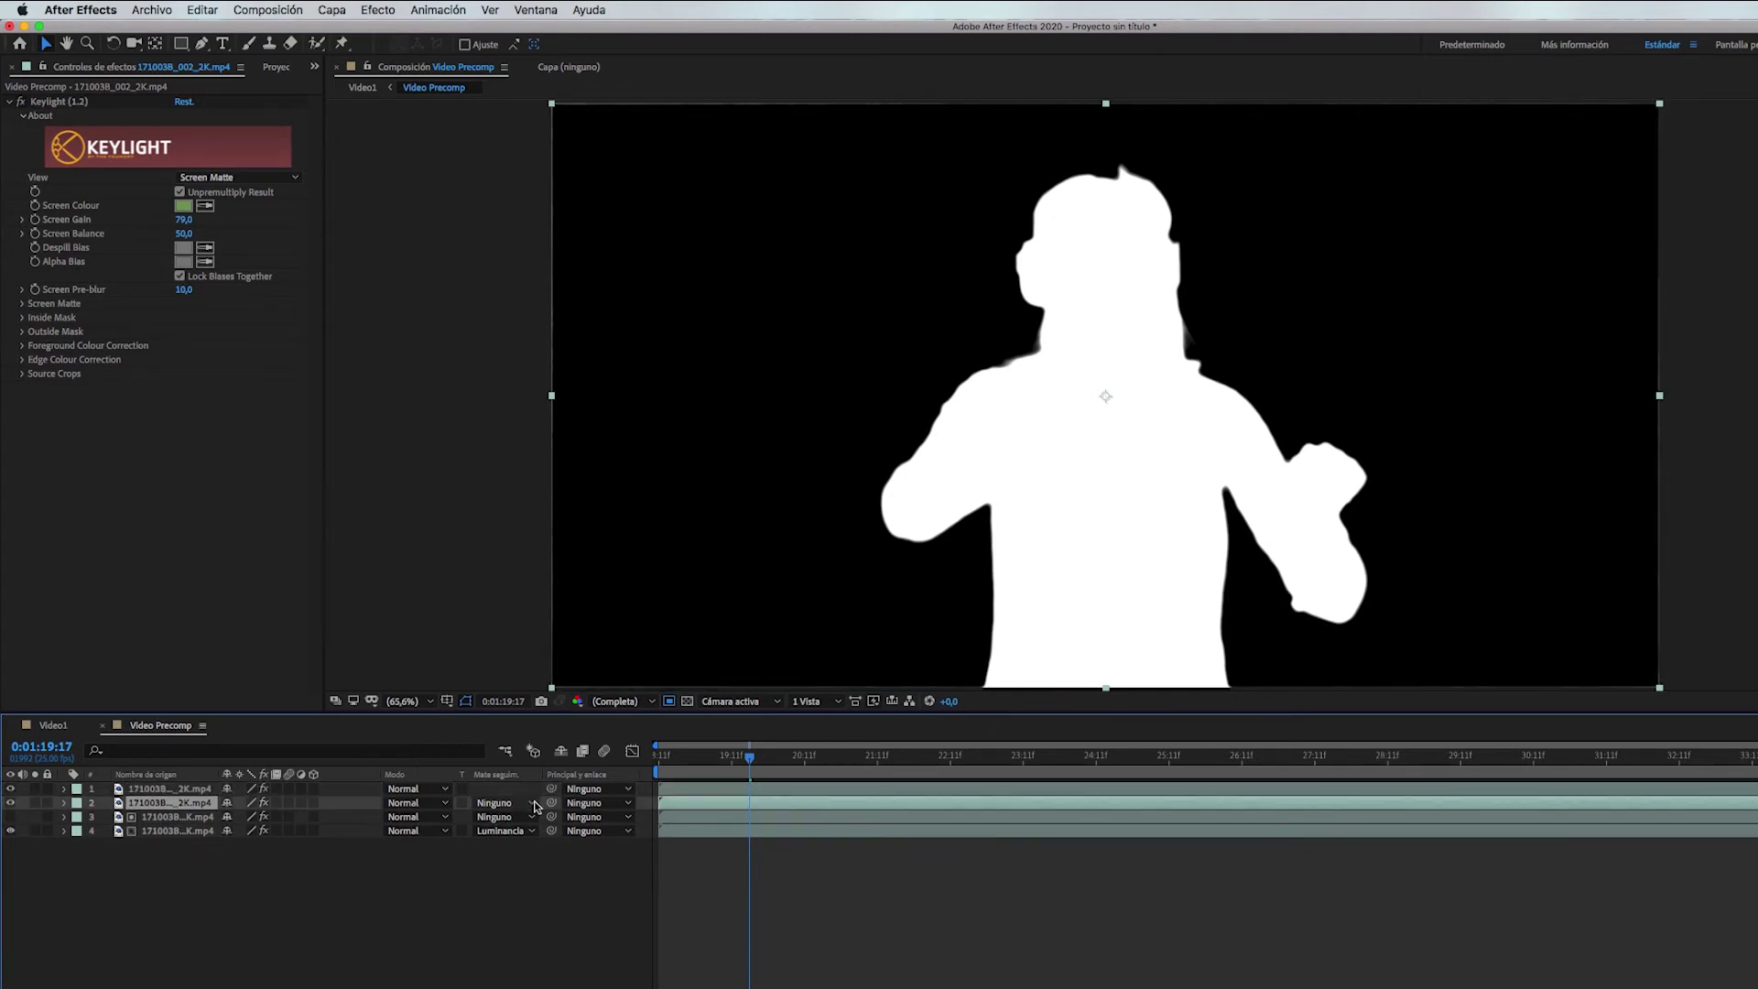
left_click(535, 804)
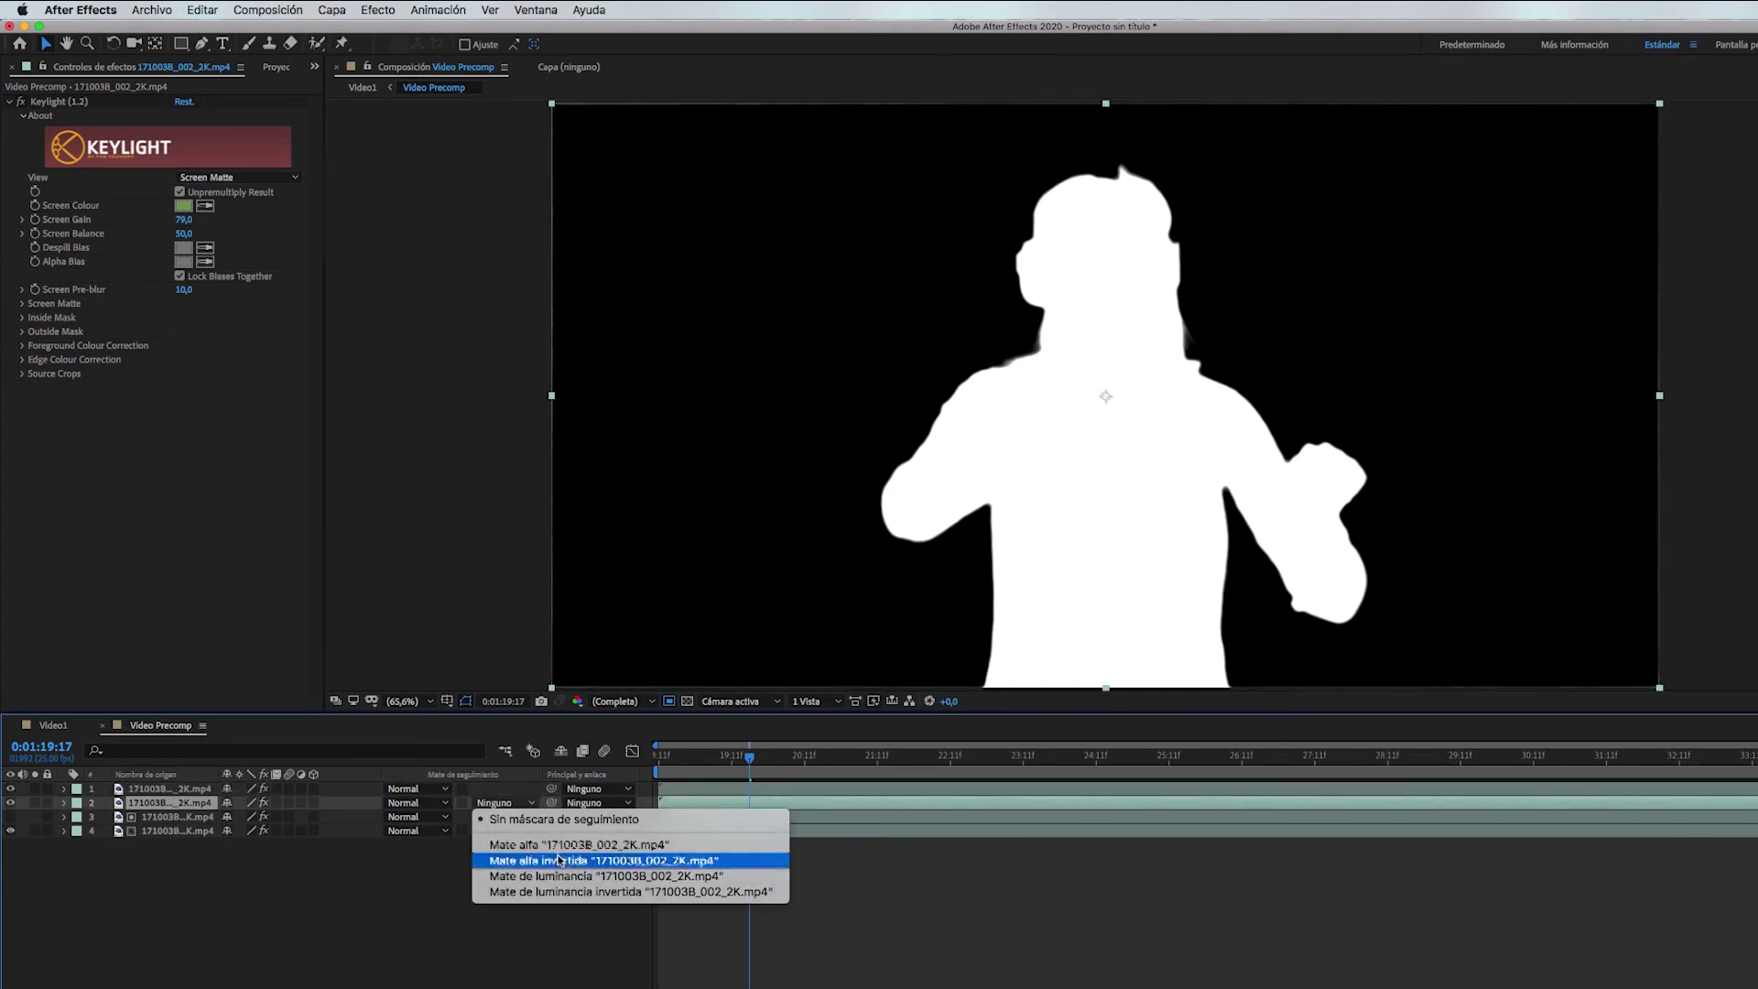
left_click(666, 892)
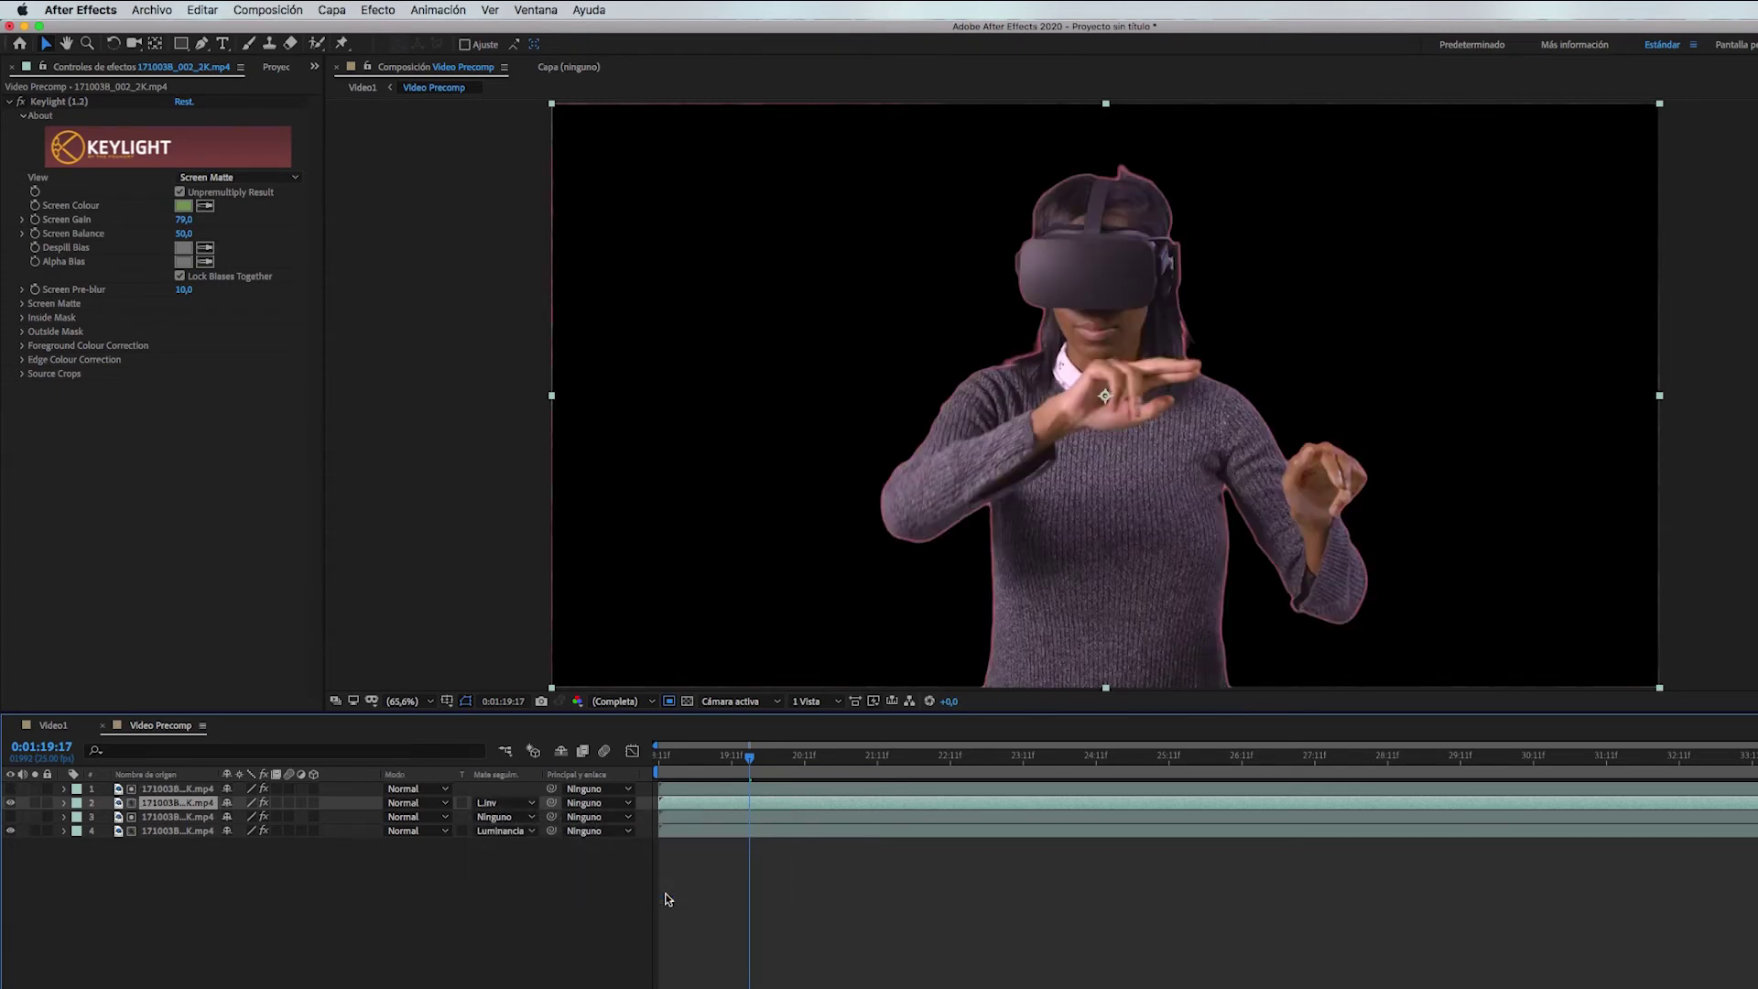
left_click(11, 831)
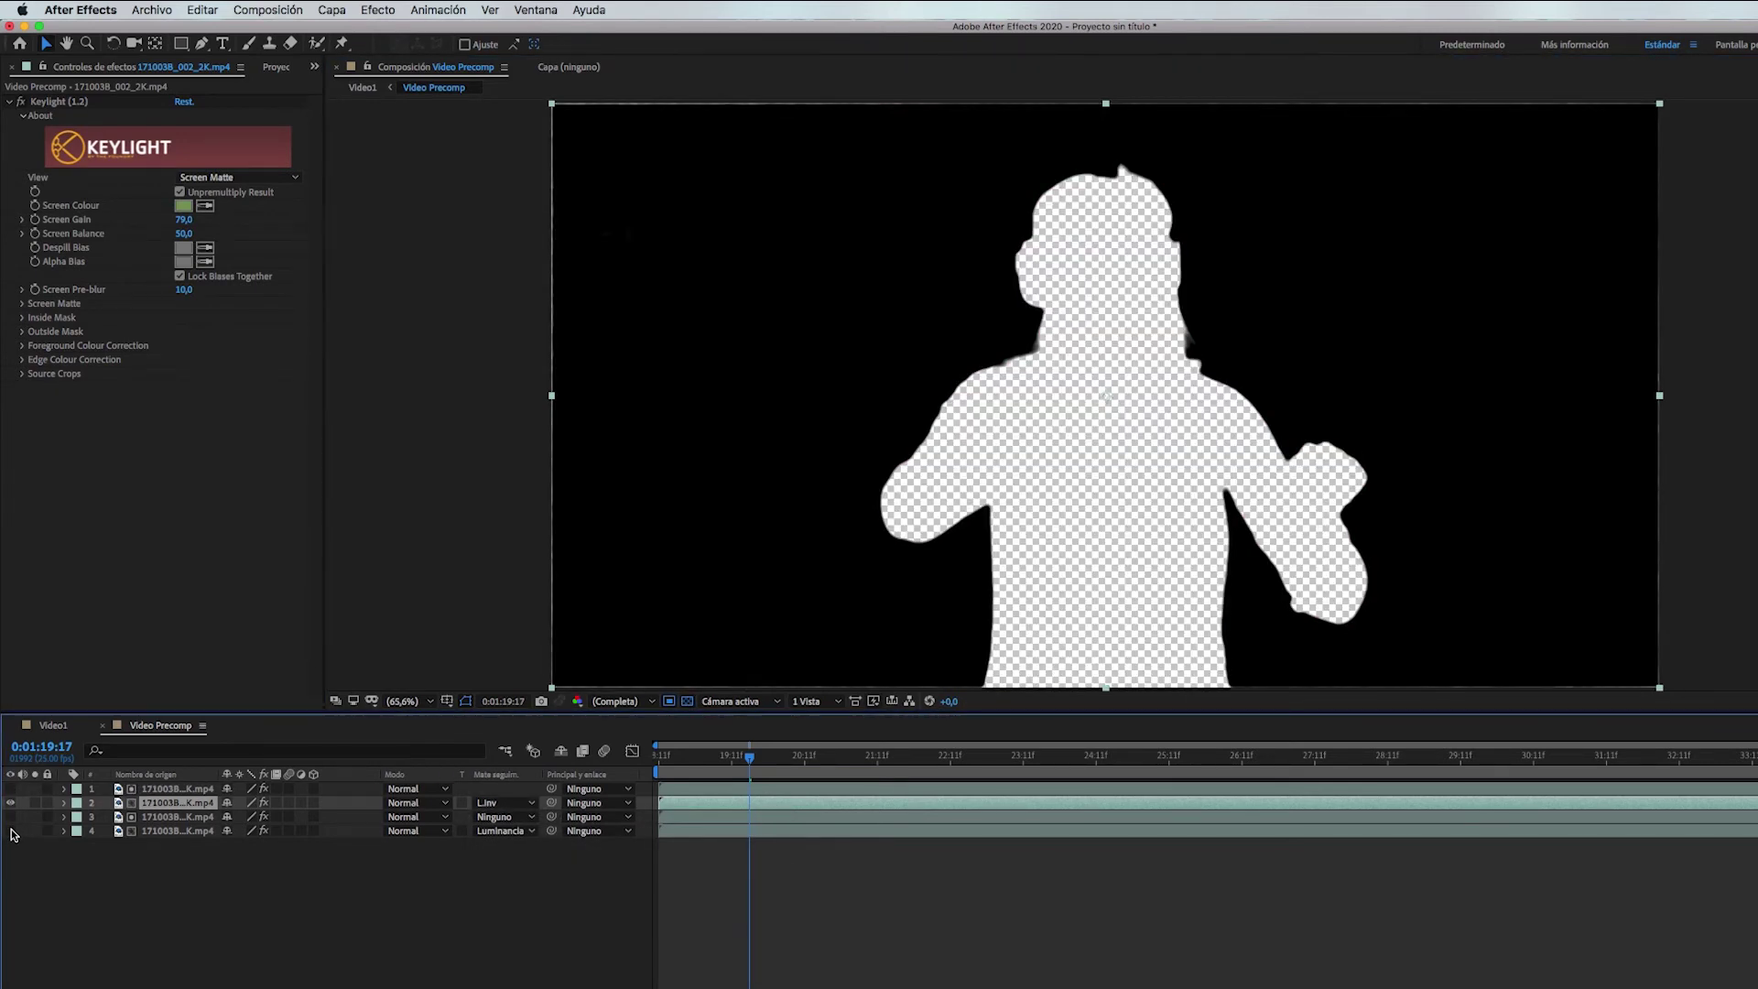
left_click(178, 791)
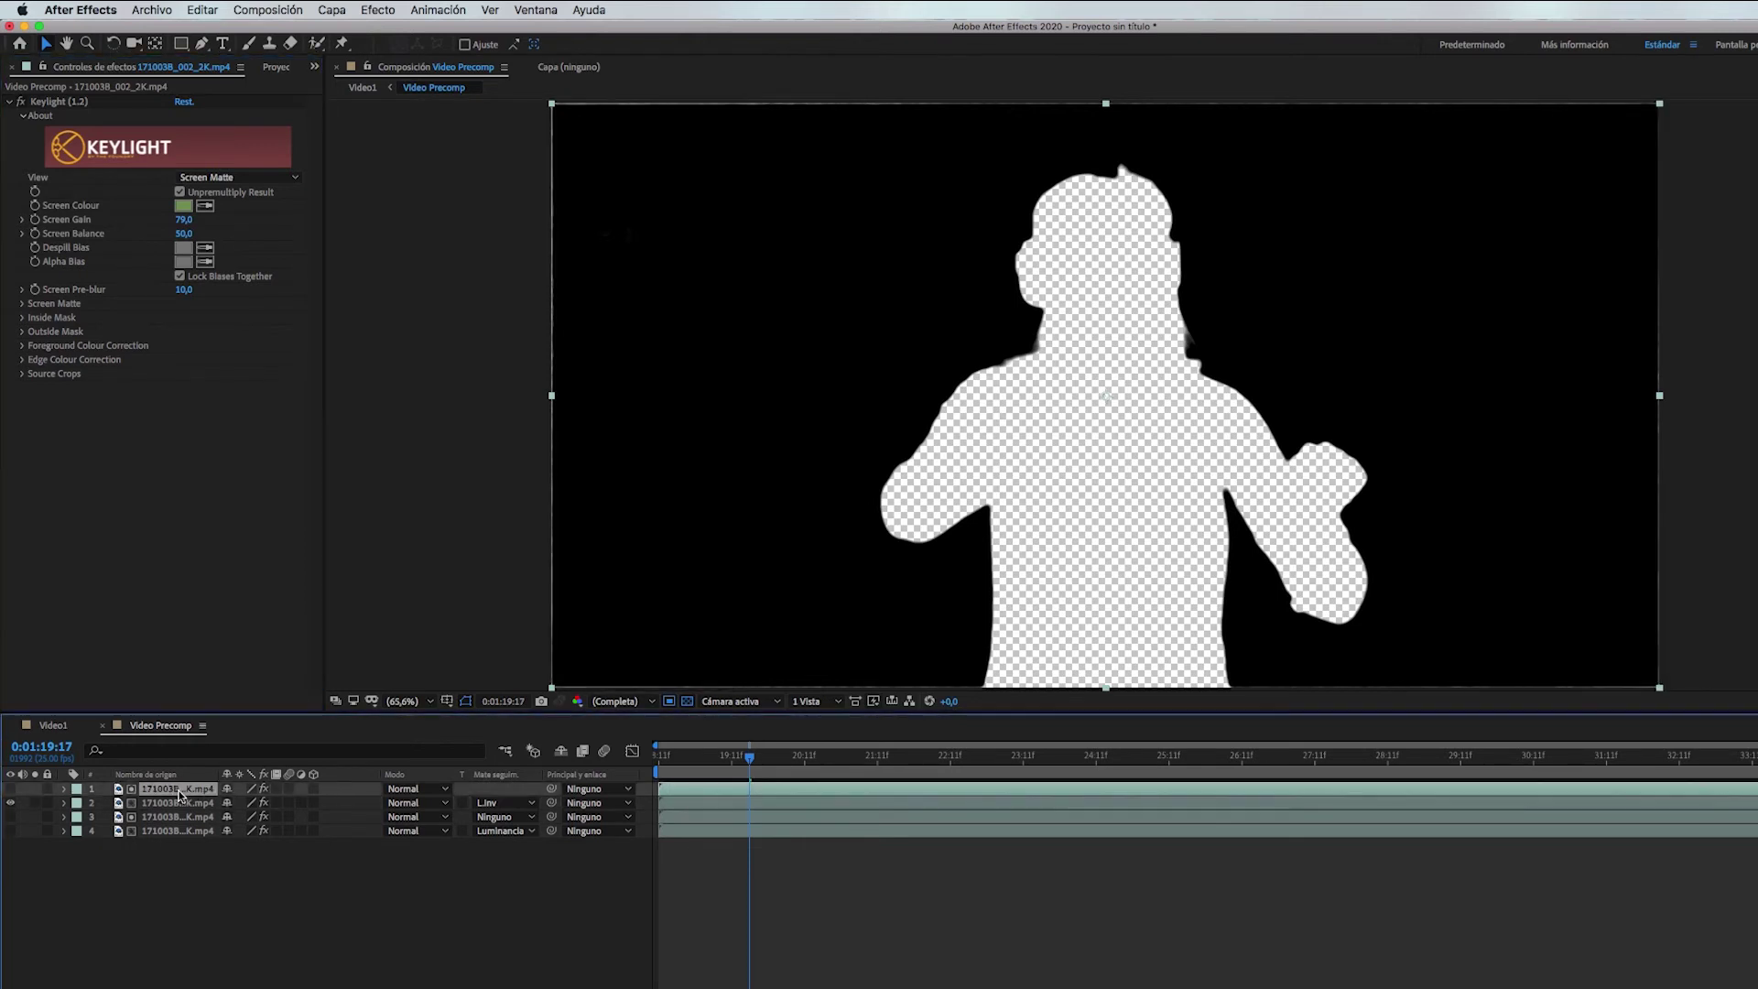
left_click(377, 10)
mouse_move(512, 211)
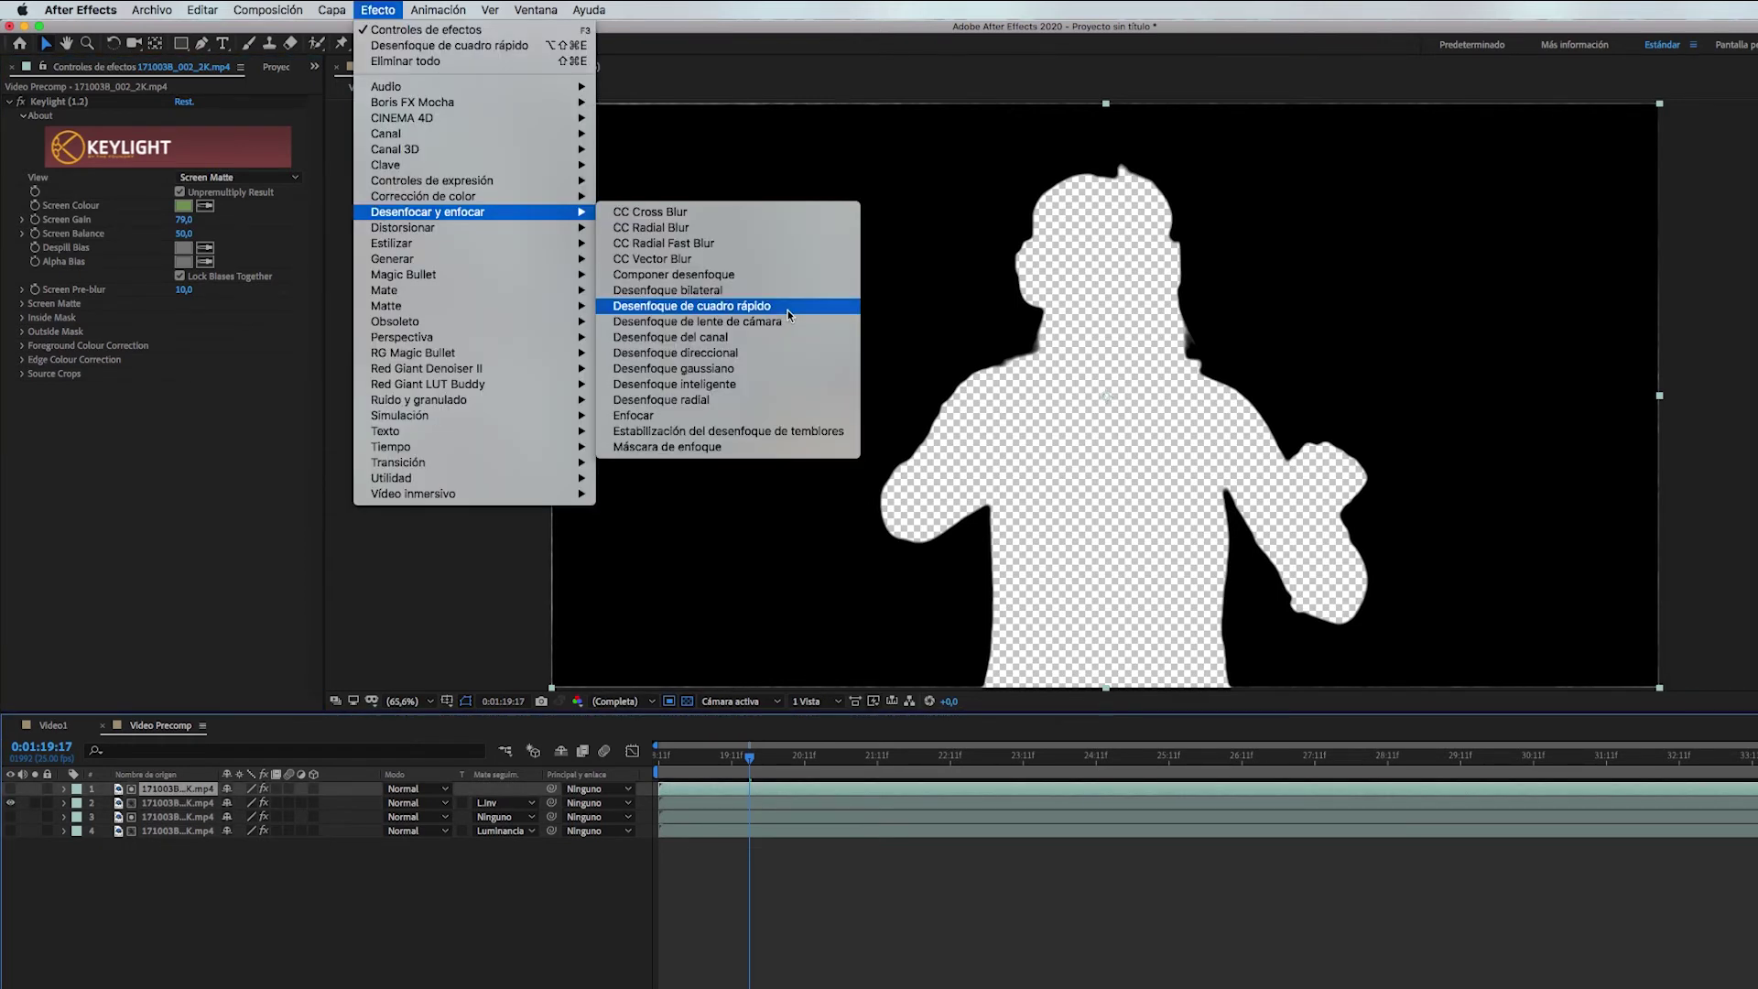
Soften the silhouette matte with Fast Box Blur at radius about 24, repeating edge pixels.
left_click(787, 315)
left_click_drag(198, 407, 202, 410)
left_click(181, 445)
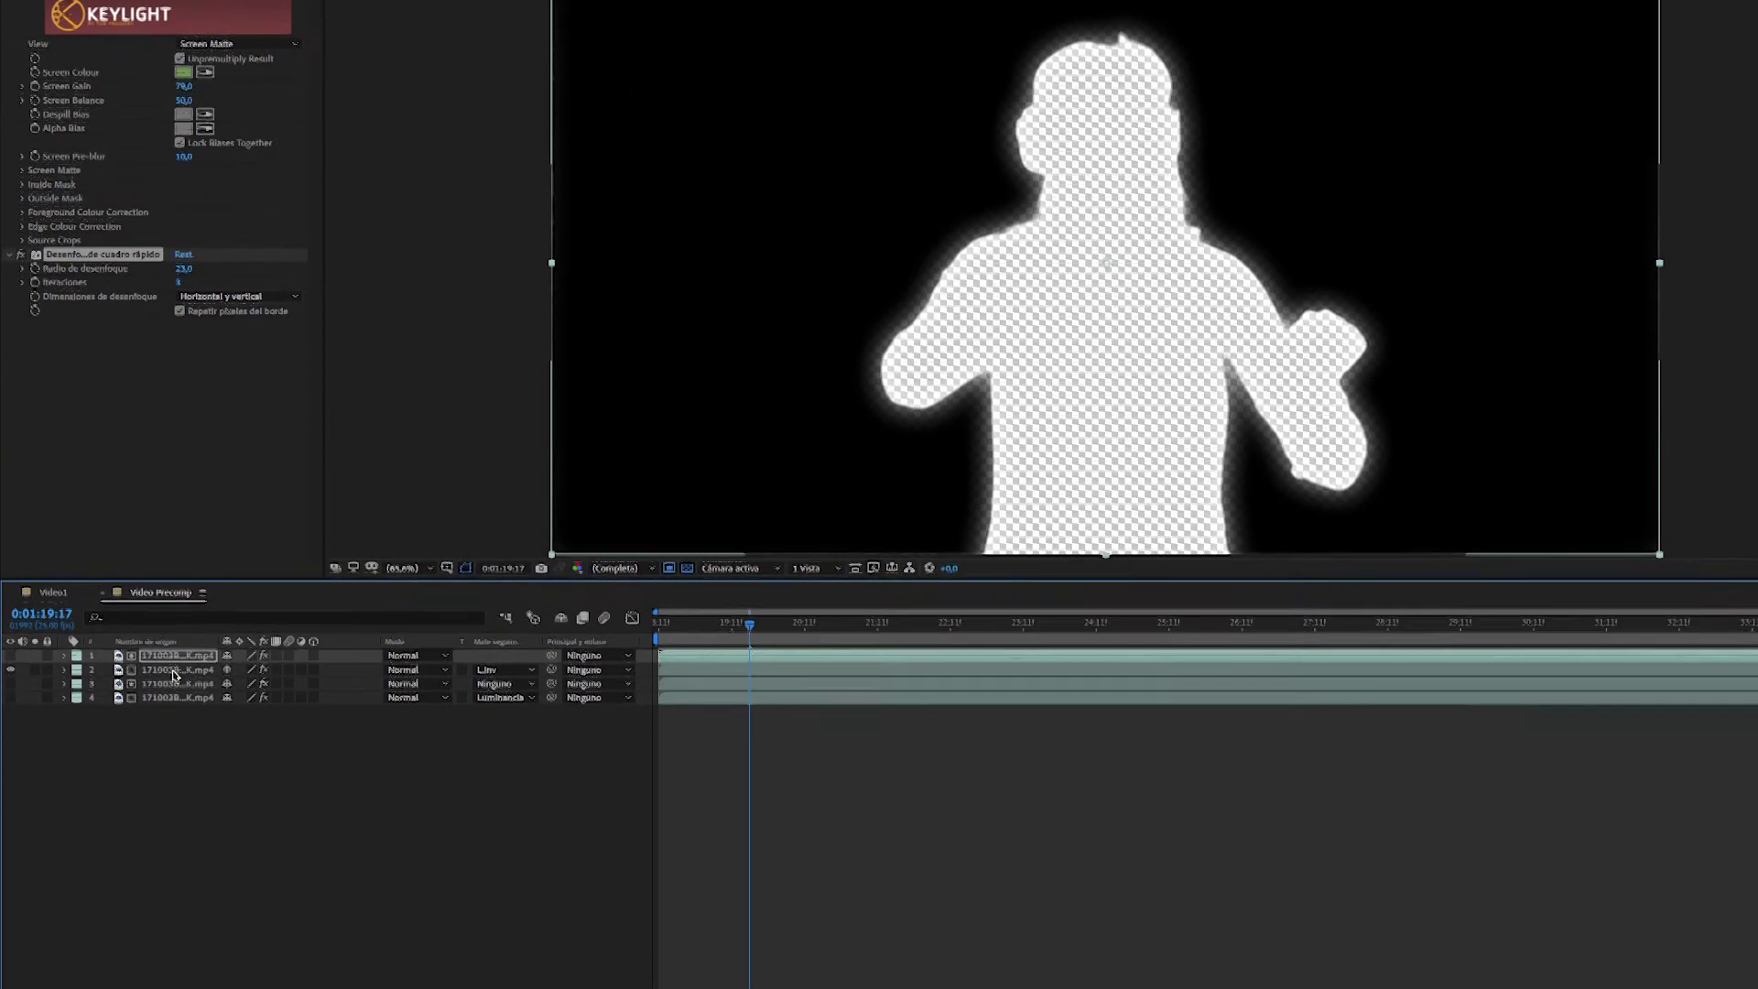
Precompose the matte layers into a new composition named Lightwrap.
right_click(172, 602)
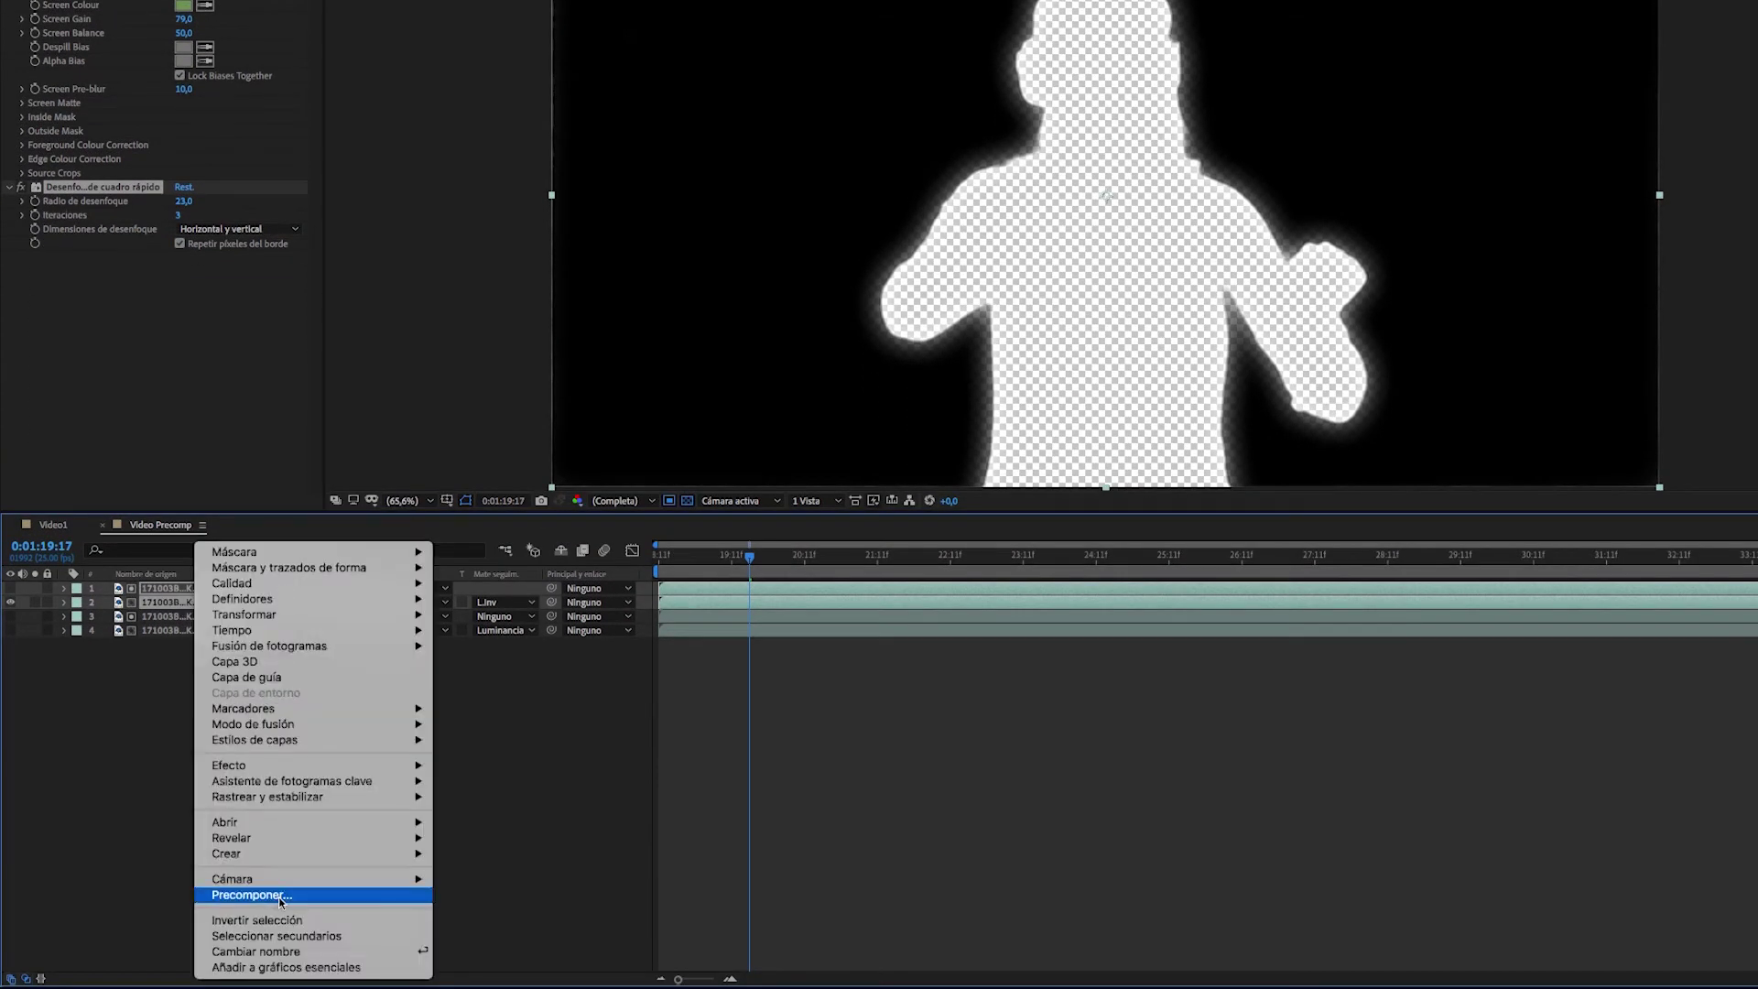
left_click(278, 896)
type("Lightwrap")
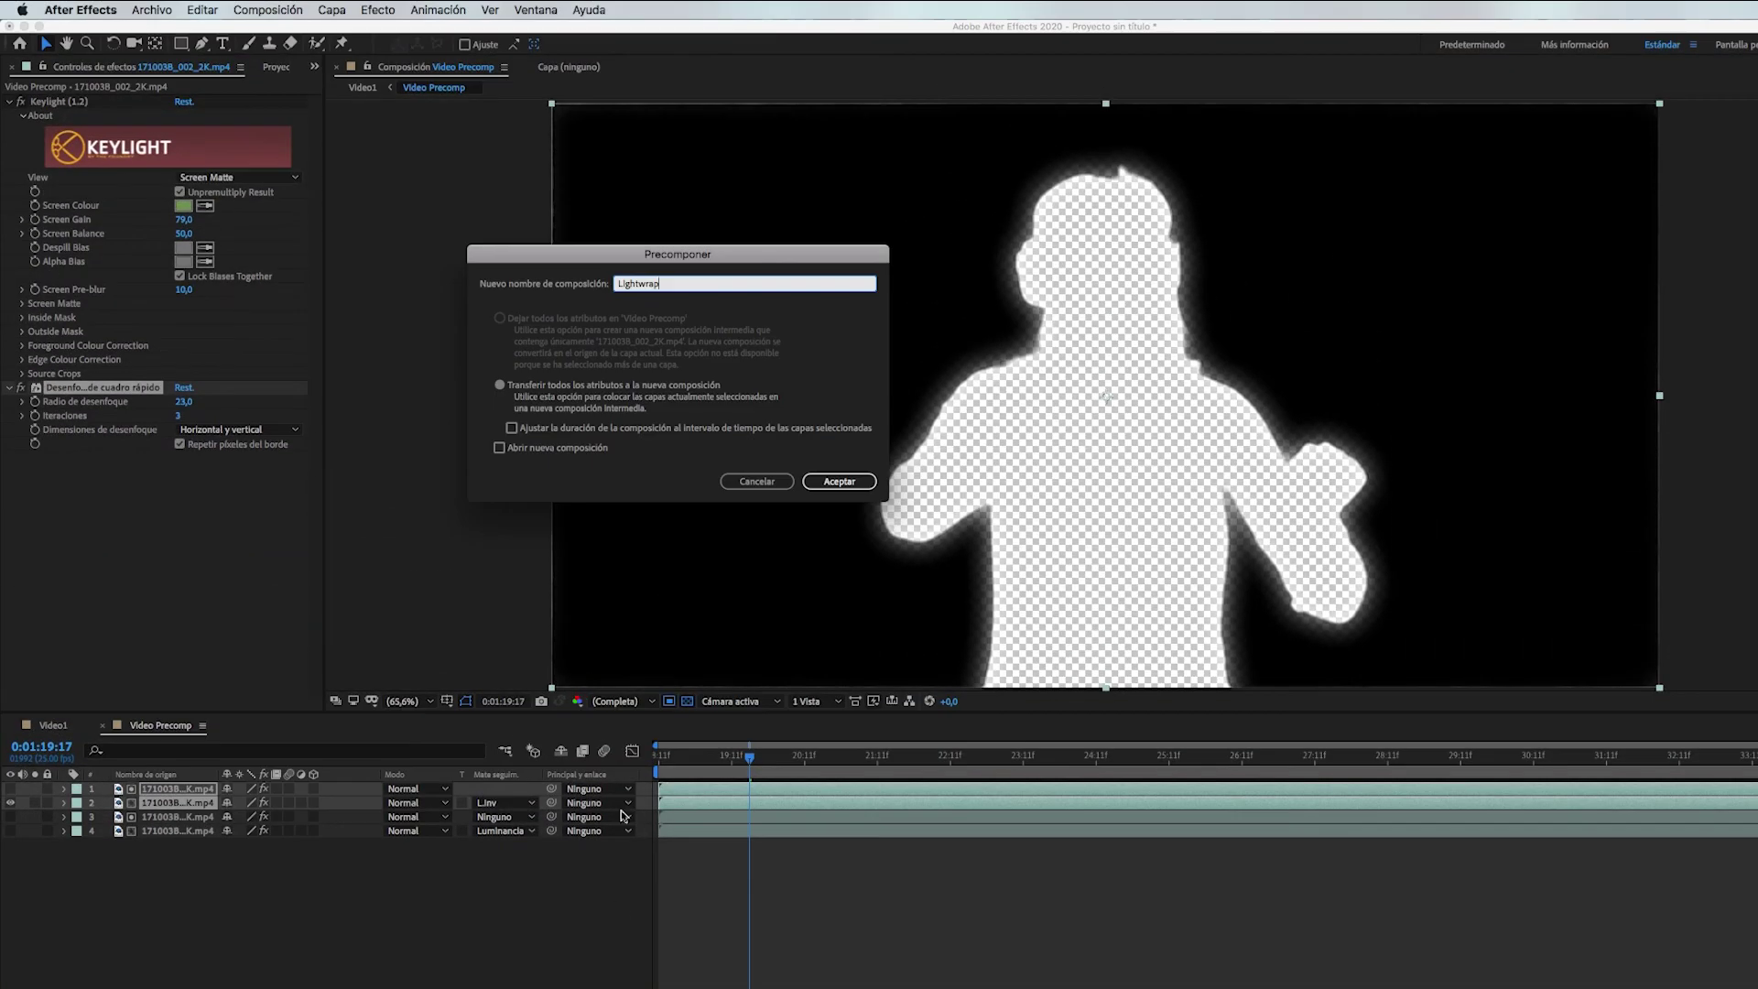
left_click(838, 481)
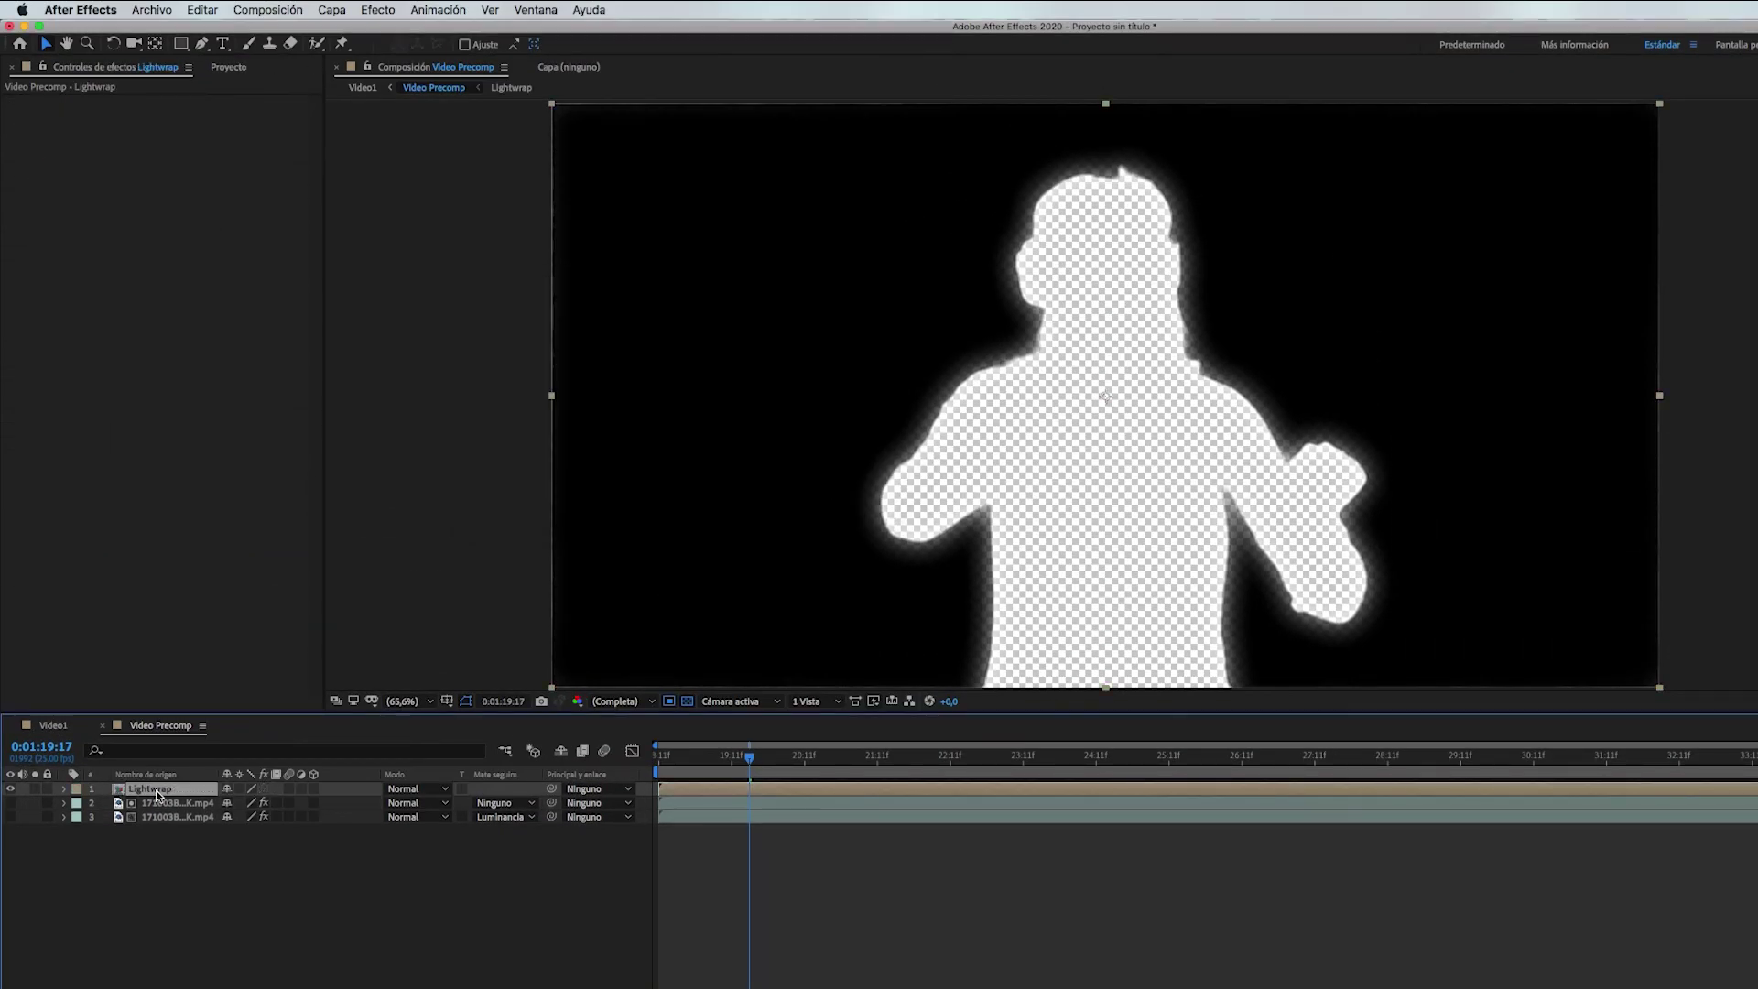
Paste the Lightwrap comp on top of Video1 and re-show the keyed woman in Video Precomp.
left_click(55, 725)
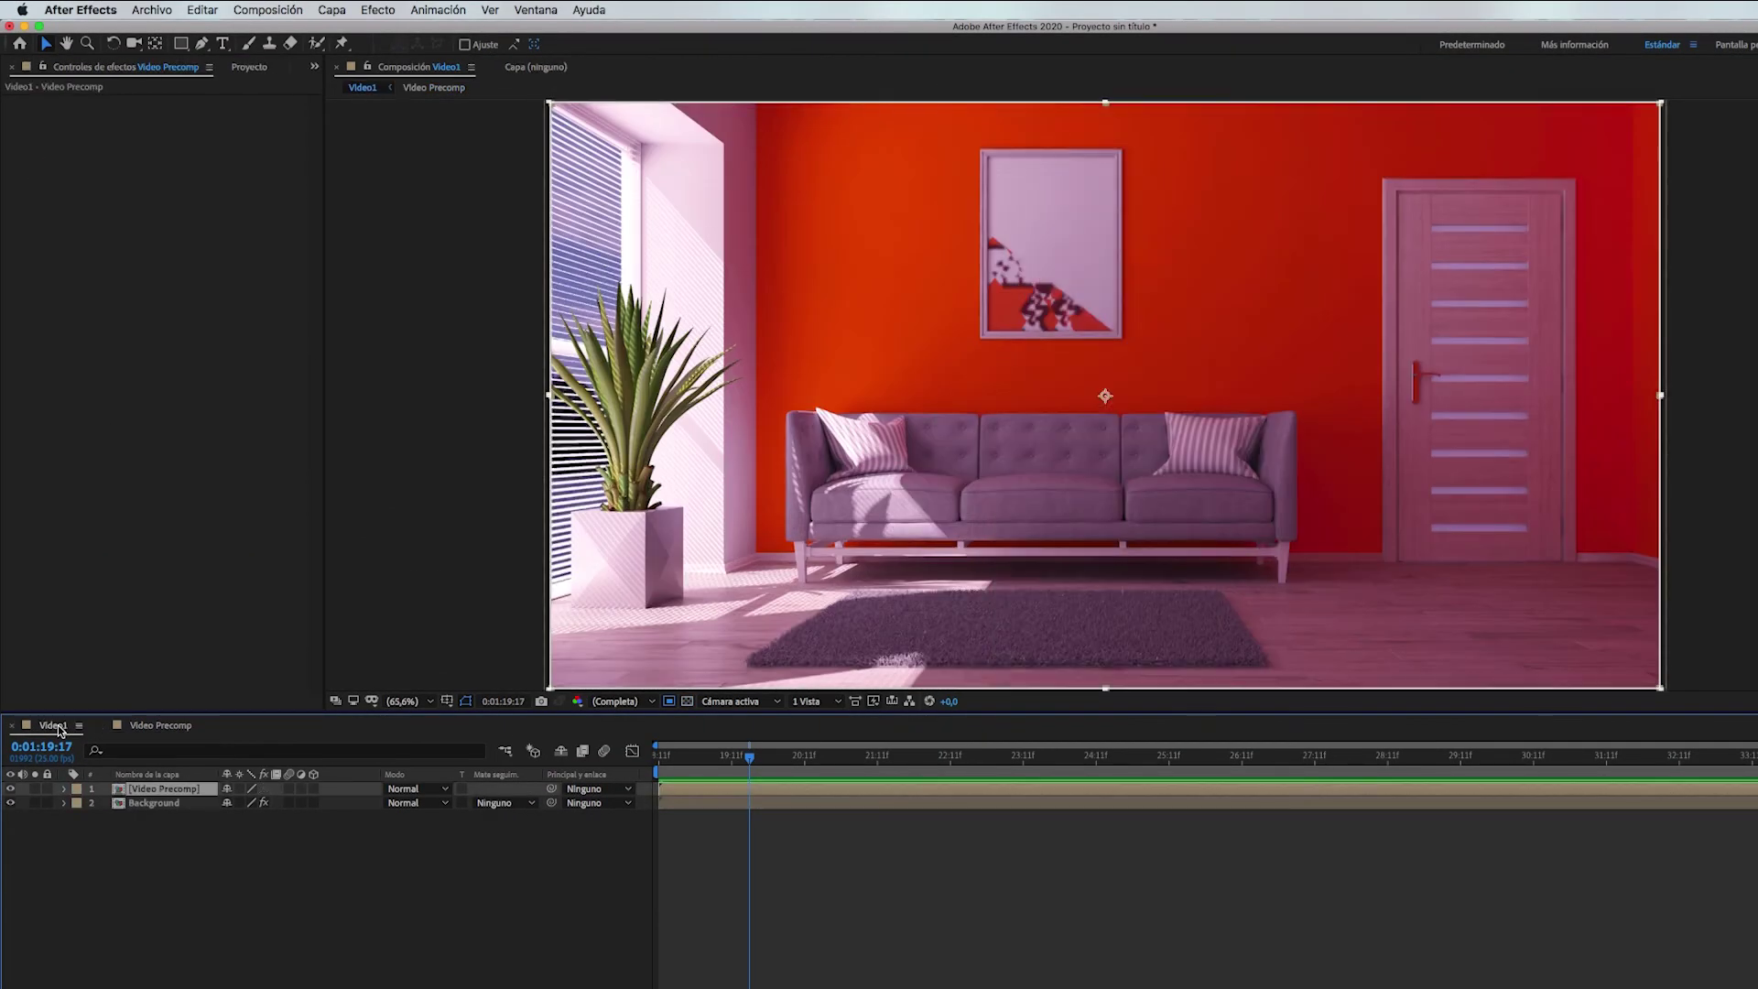
key("ctrl+v")
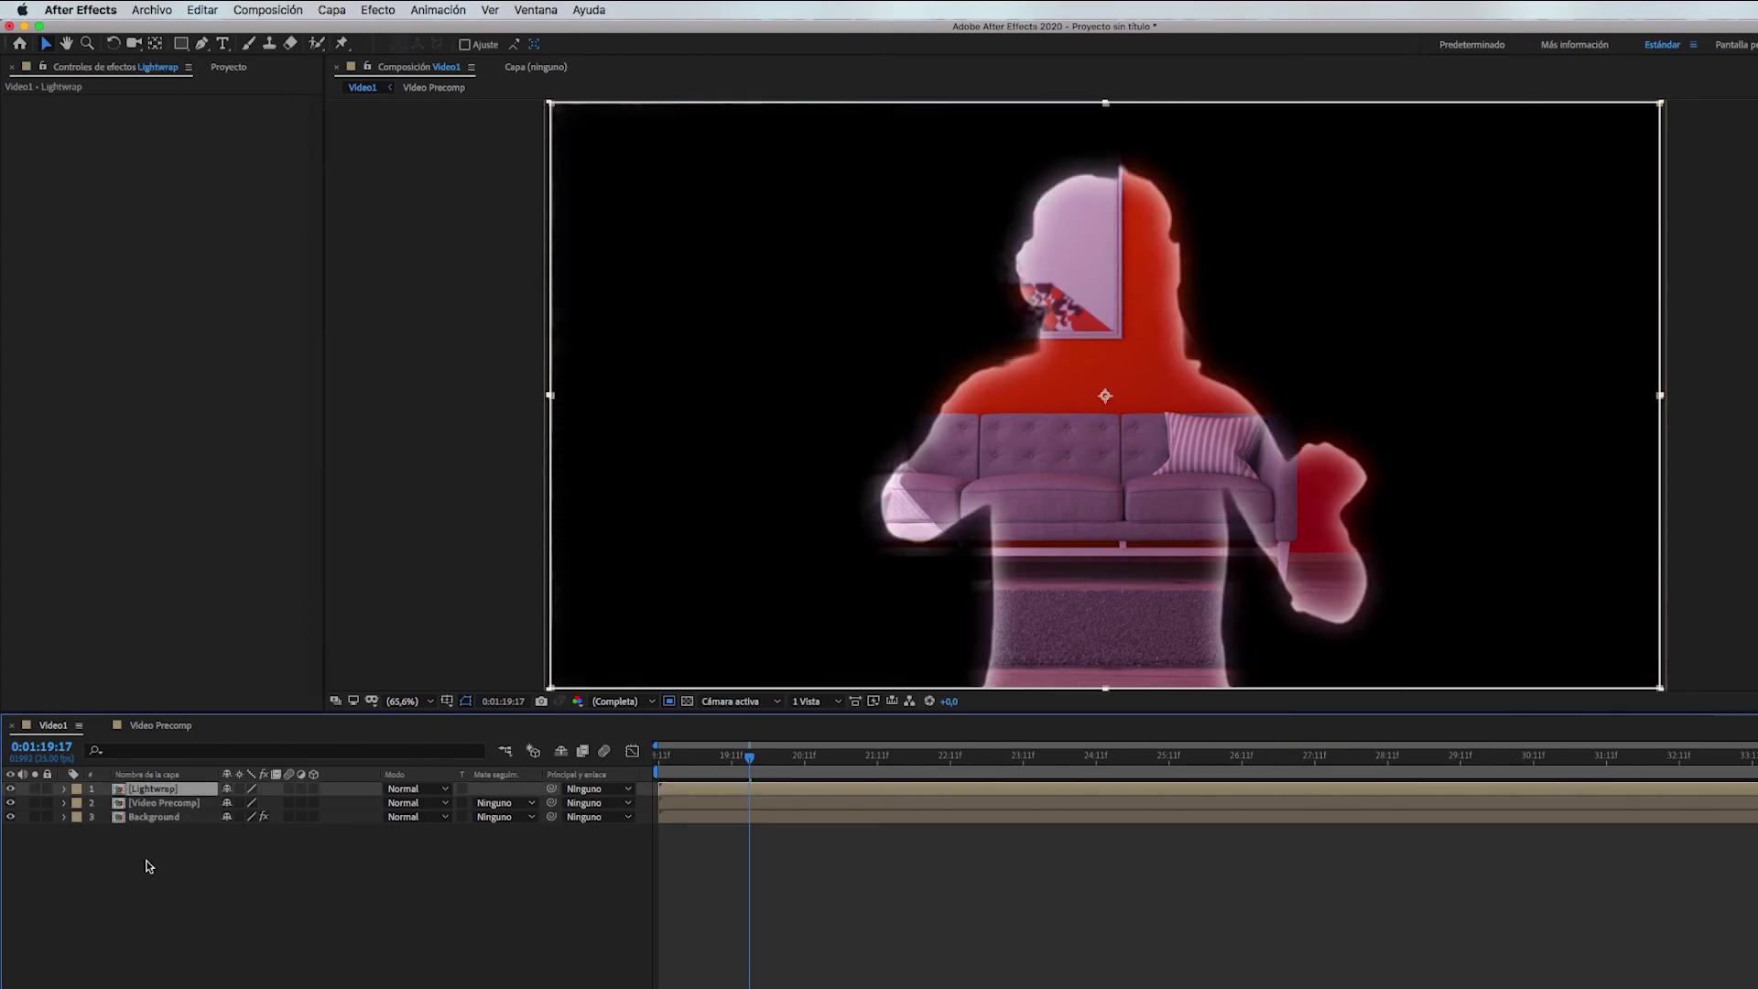
left_click(173, 733)
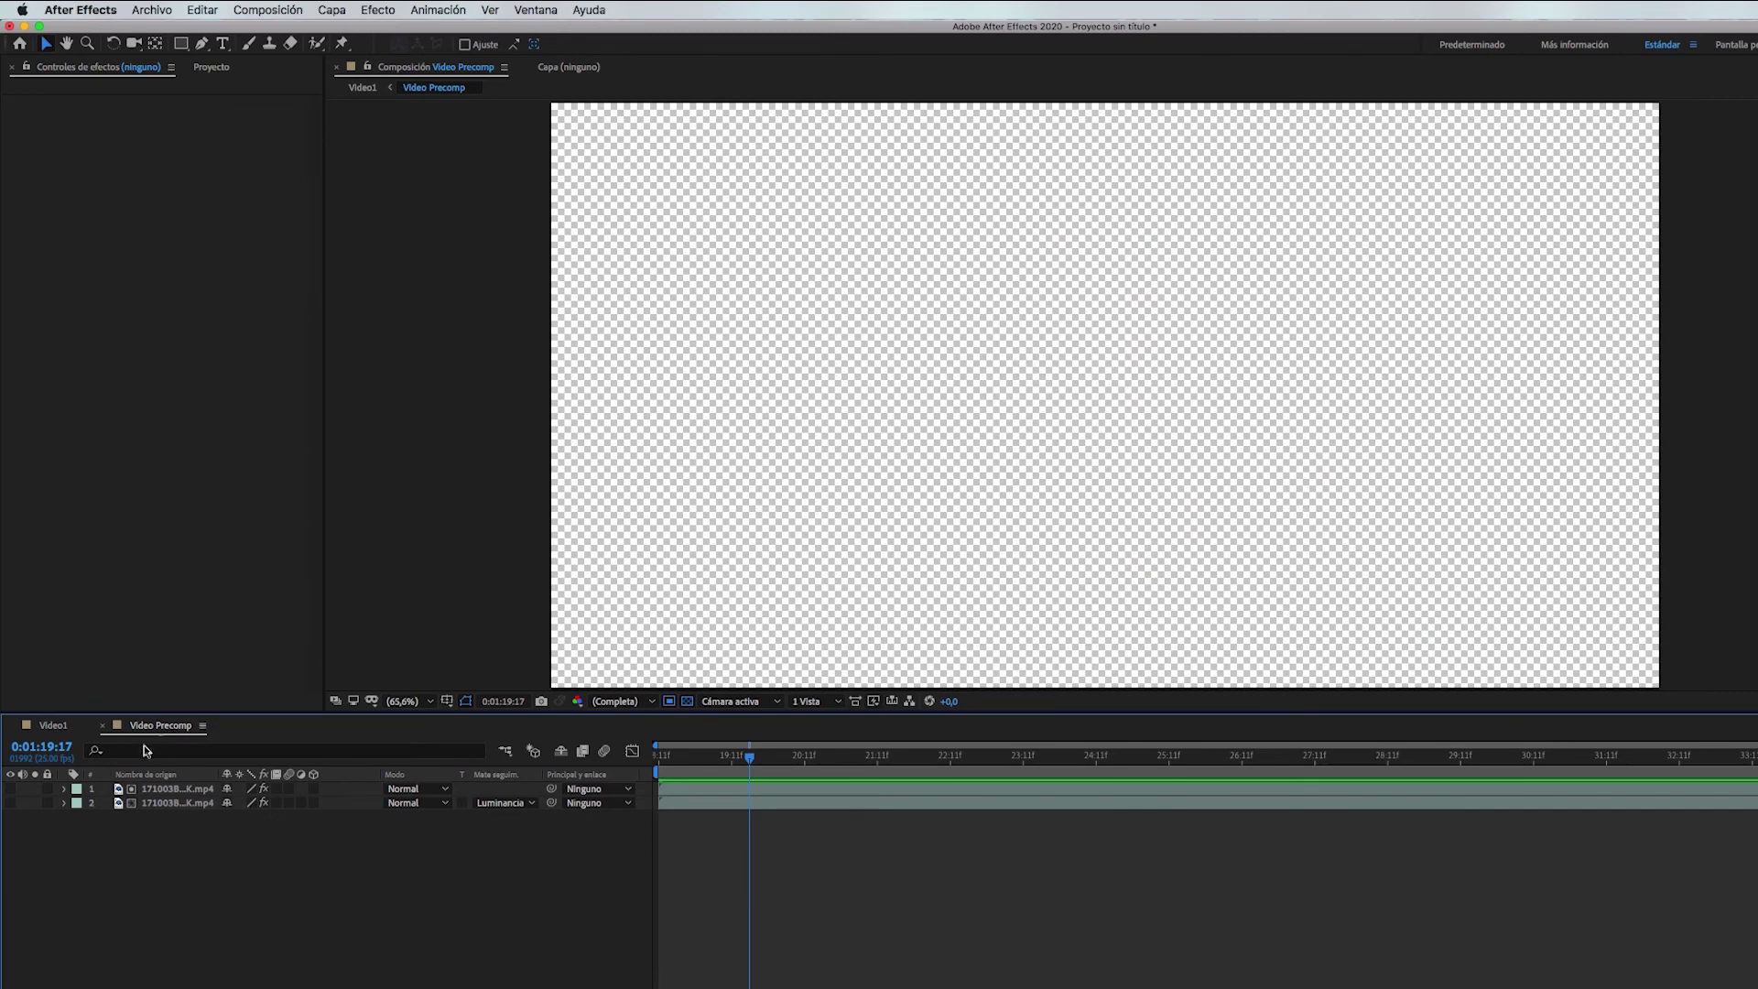
left_click(11, 804)
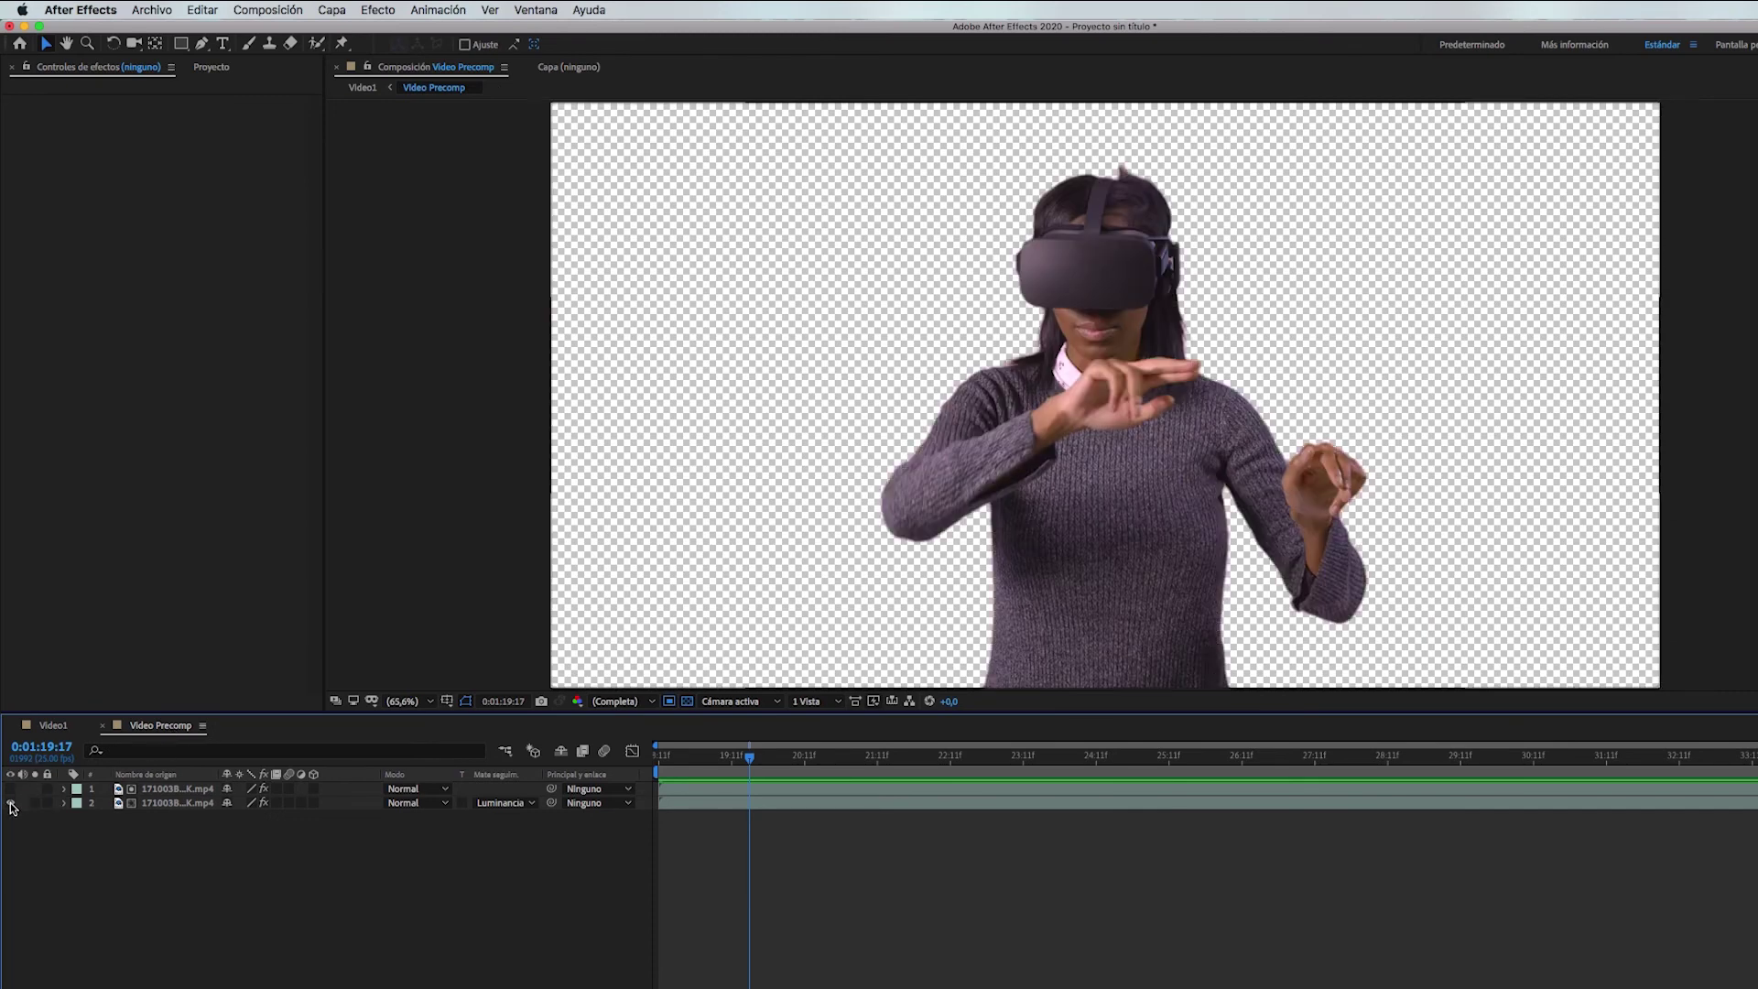
left_click(54, 724)
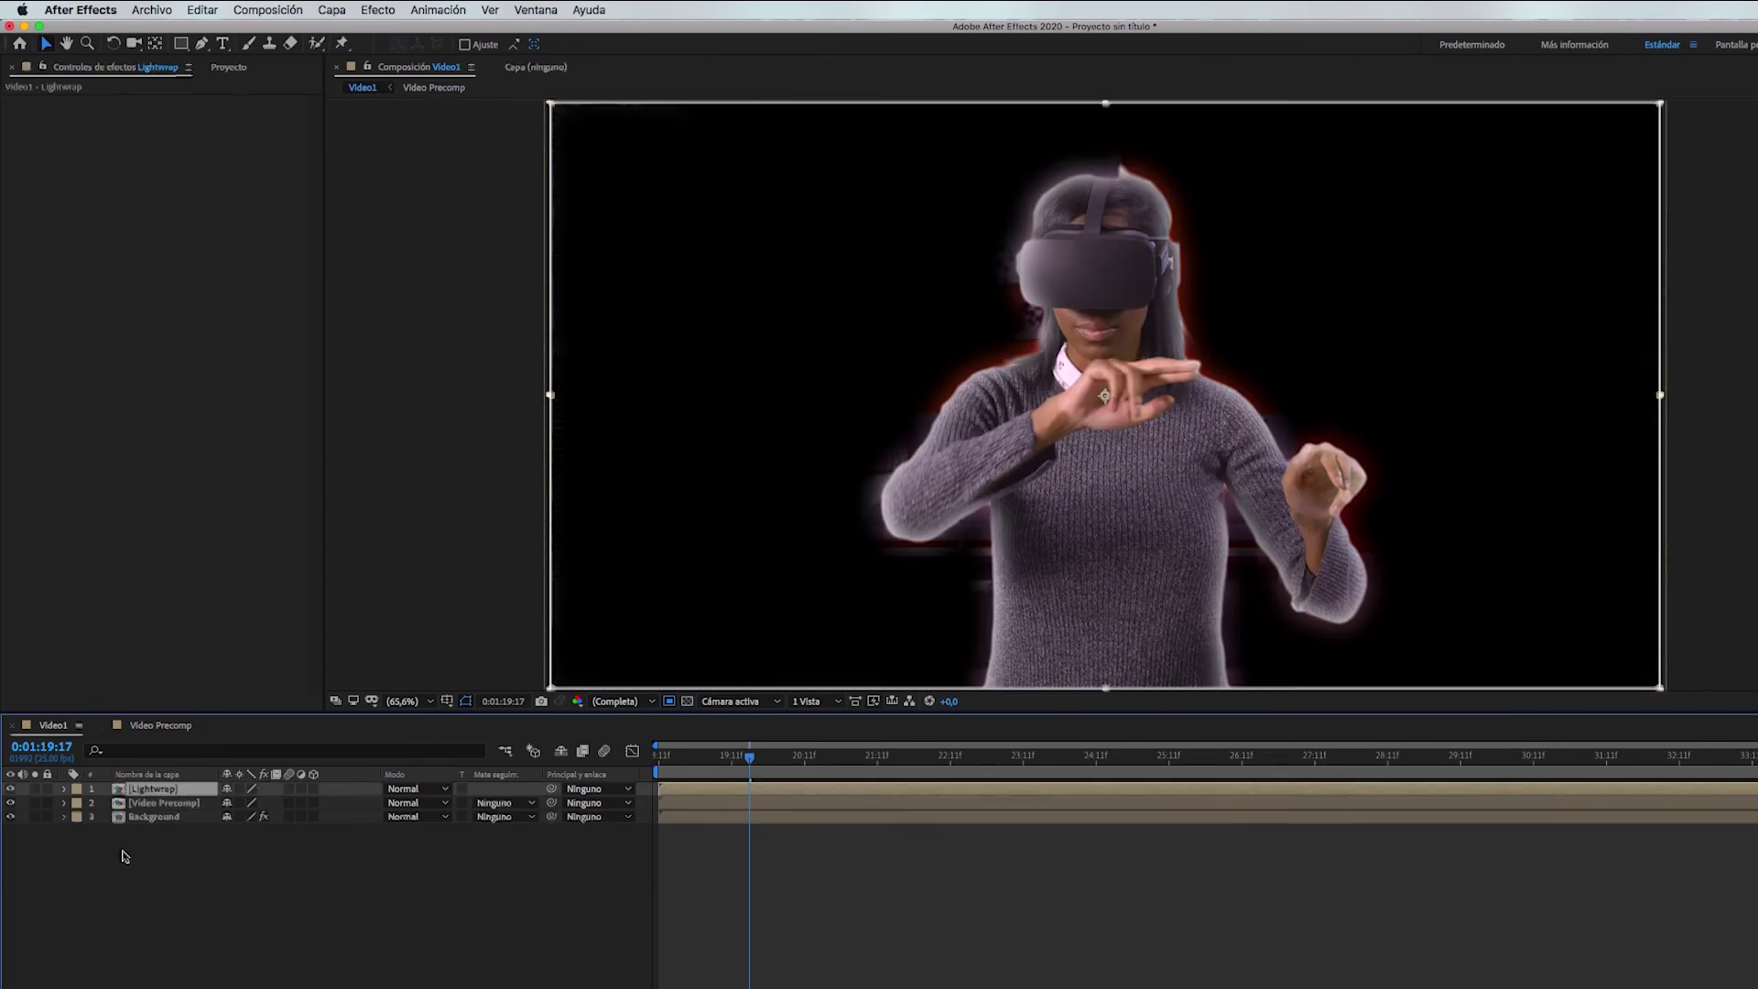
Duplicate Background, place Background 2 under Lightwrap, and set its track matte to Luma.
left_click(165, 817)
key("super+d")
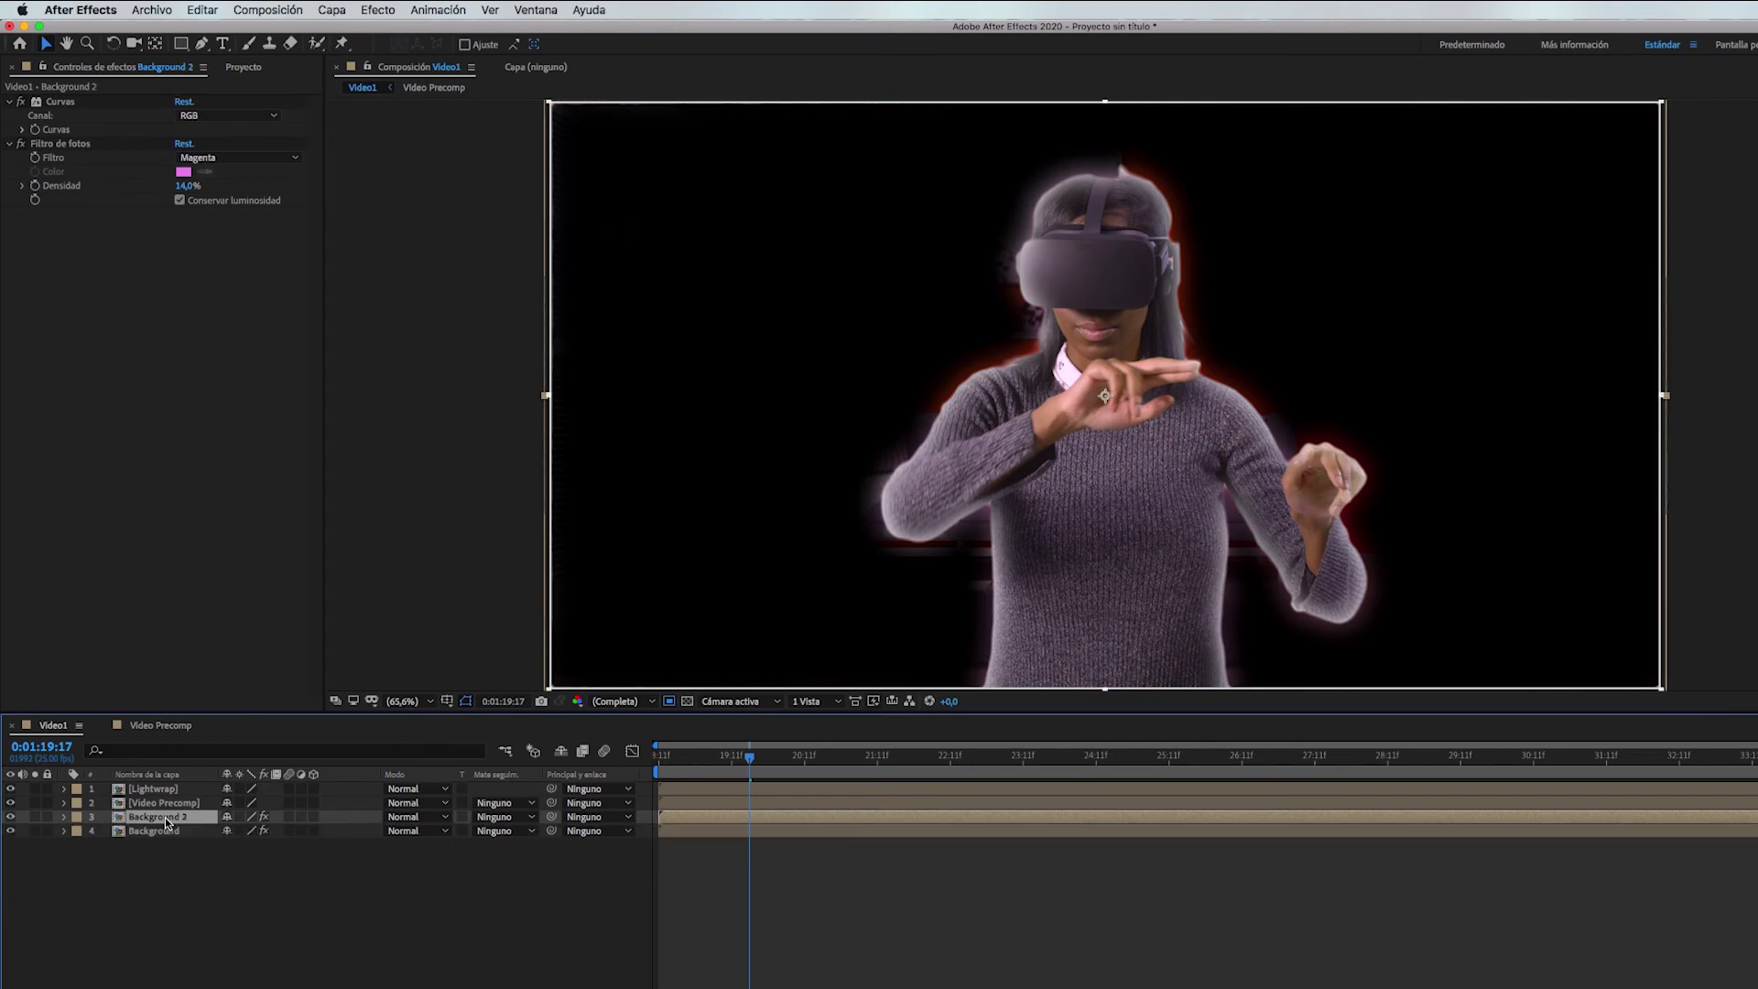
left_click_drag(165, 817, 167, 798)
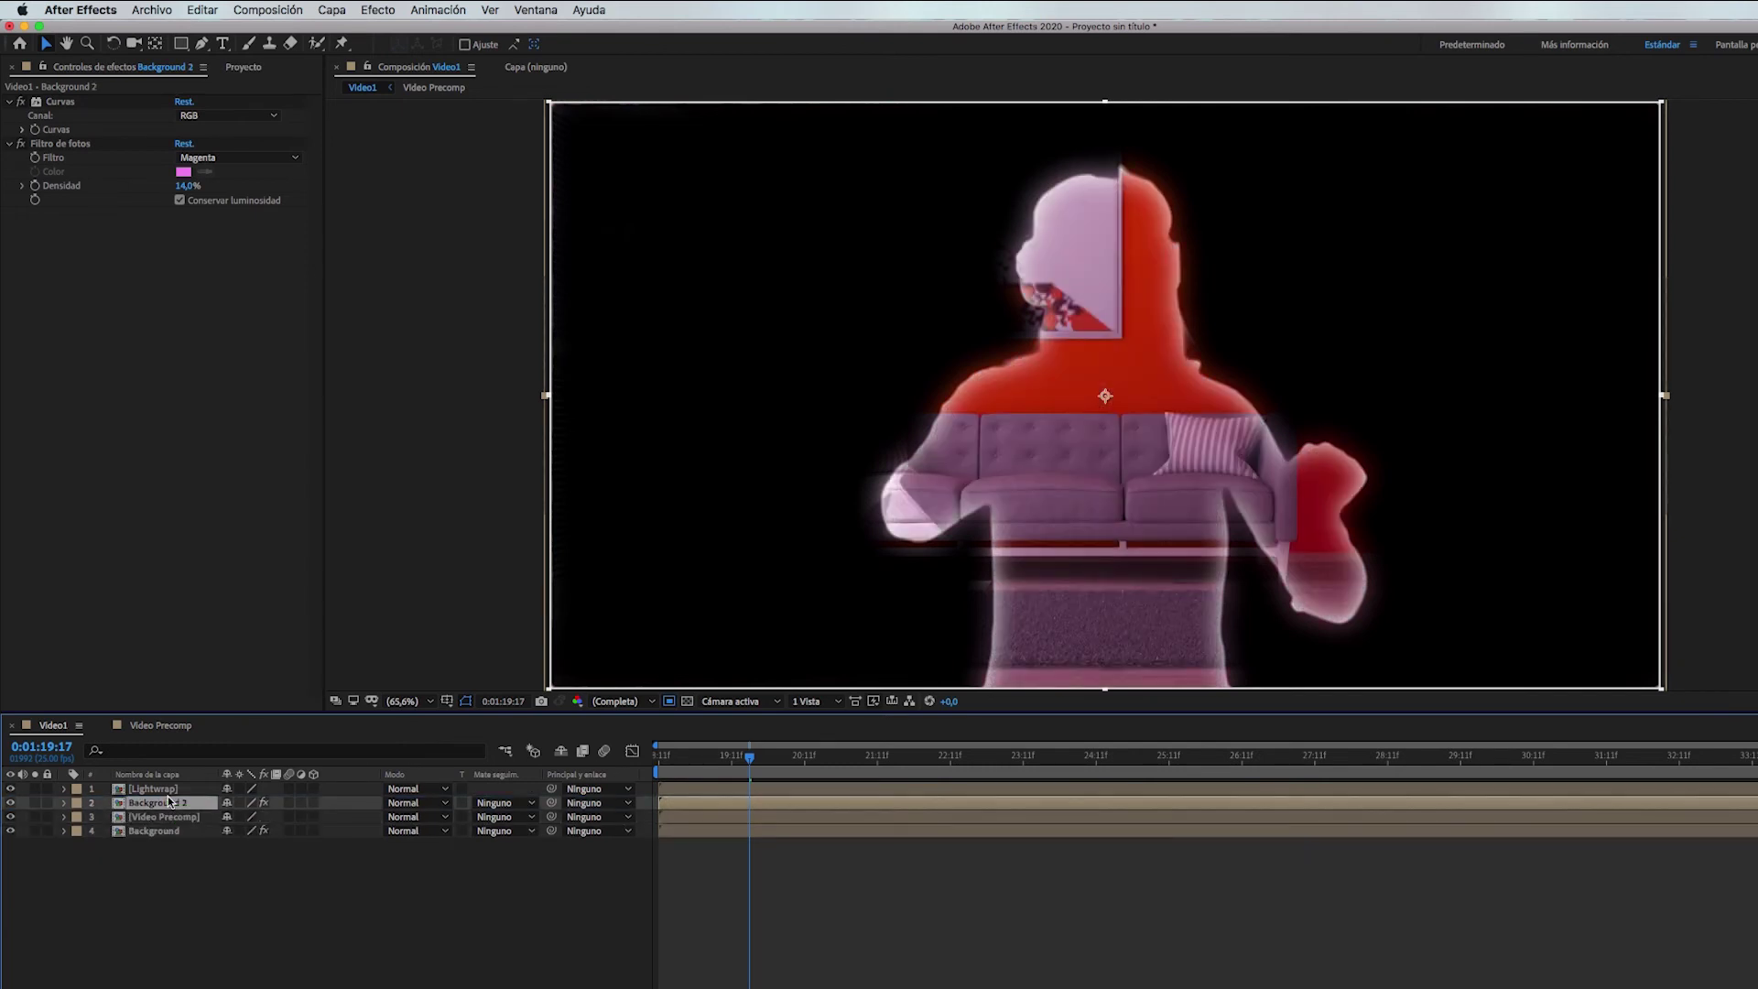
left_click(532, 804)
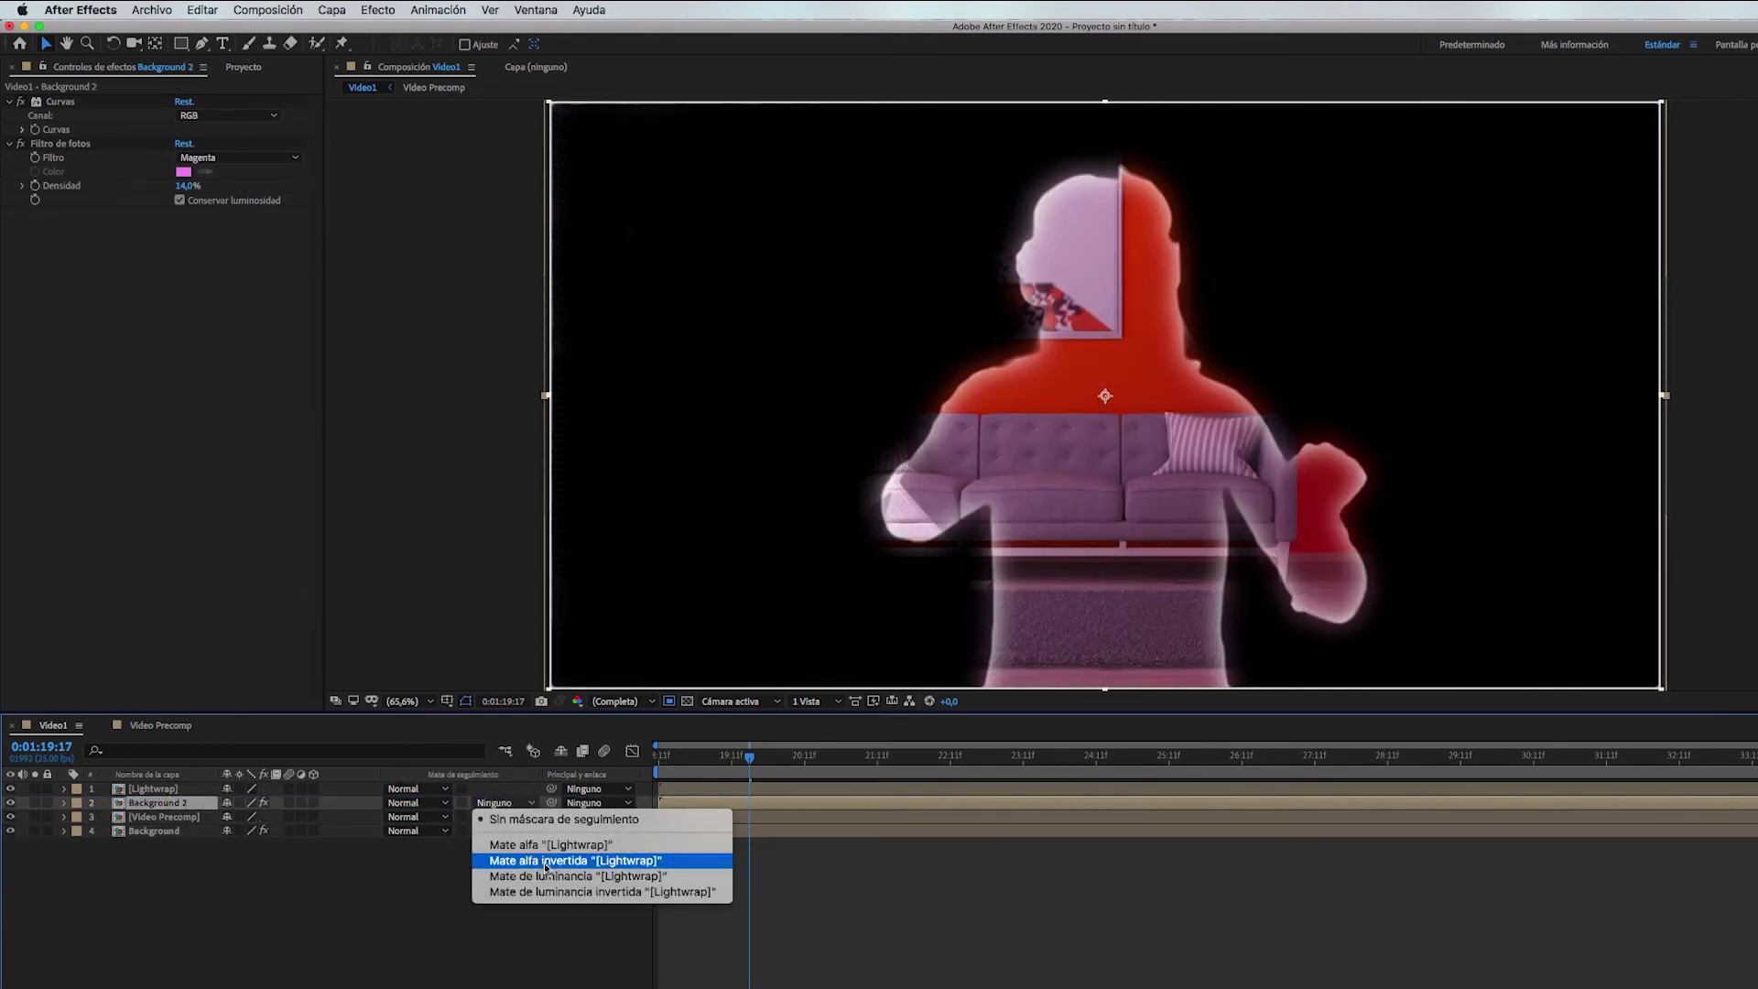
left_click(596, 876)
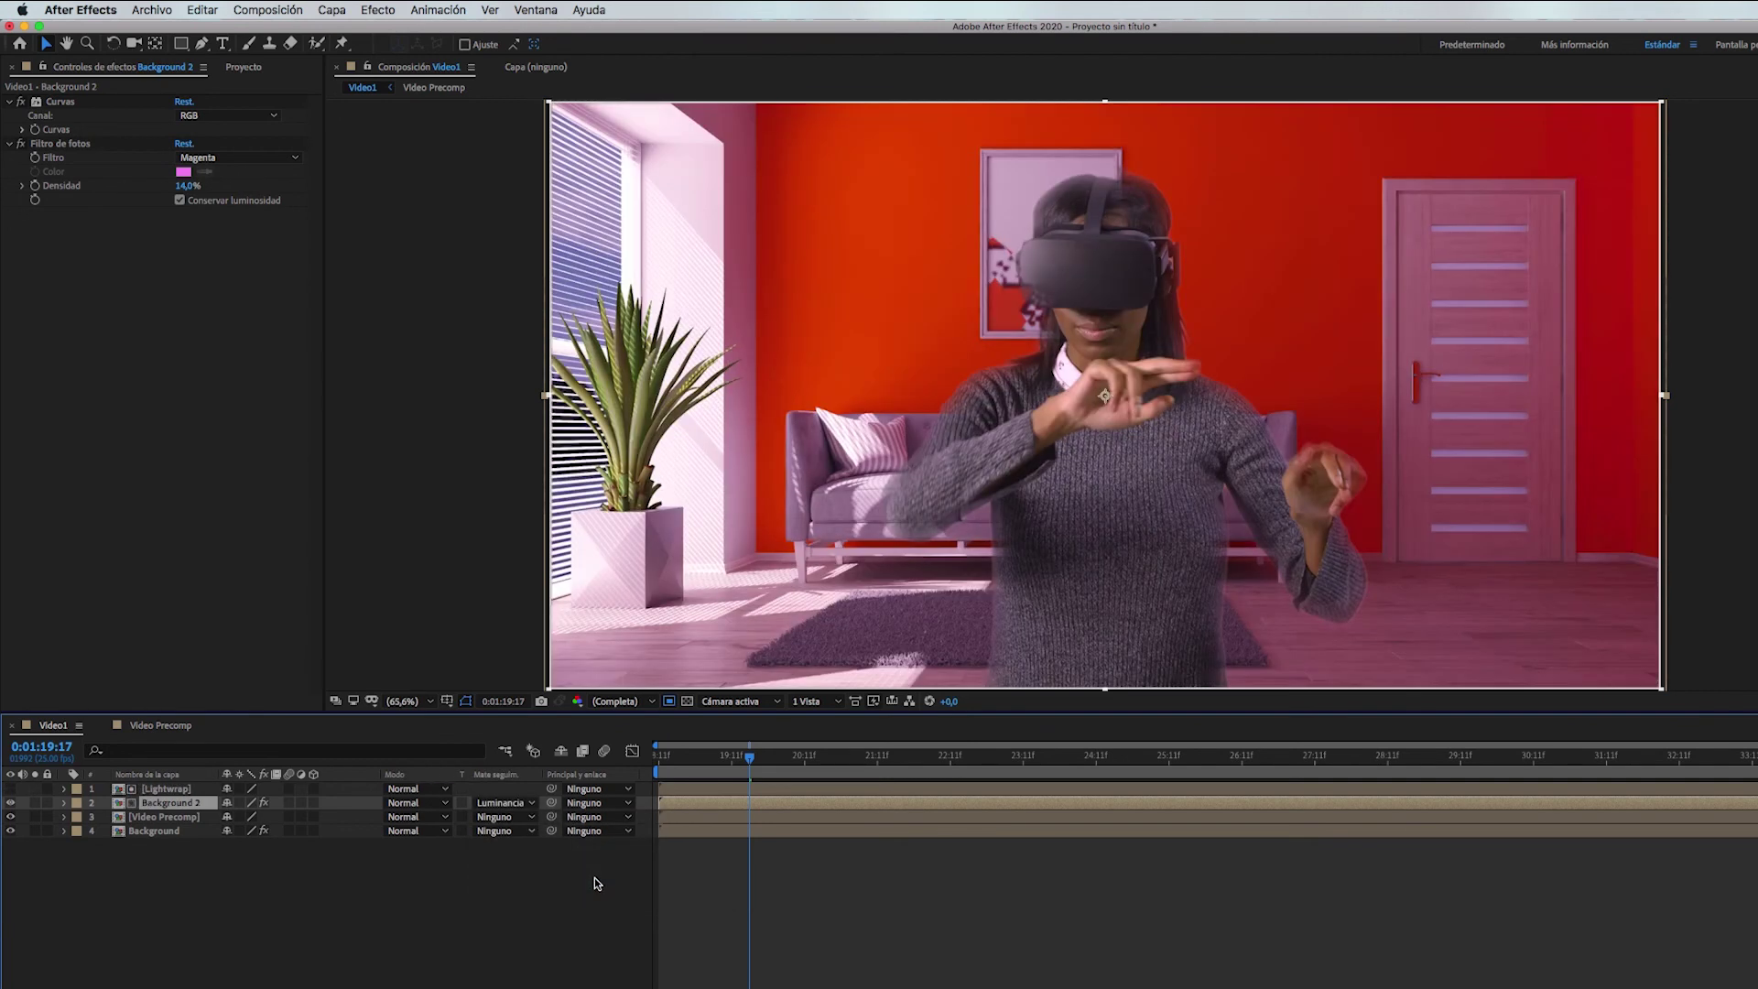
Lower Background 2's opacity to 5 and tighten the Lightwrap blur radius.
key("t")
left_click(233, 817)
type("50,0")
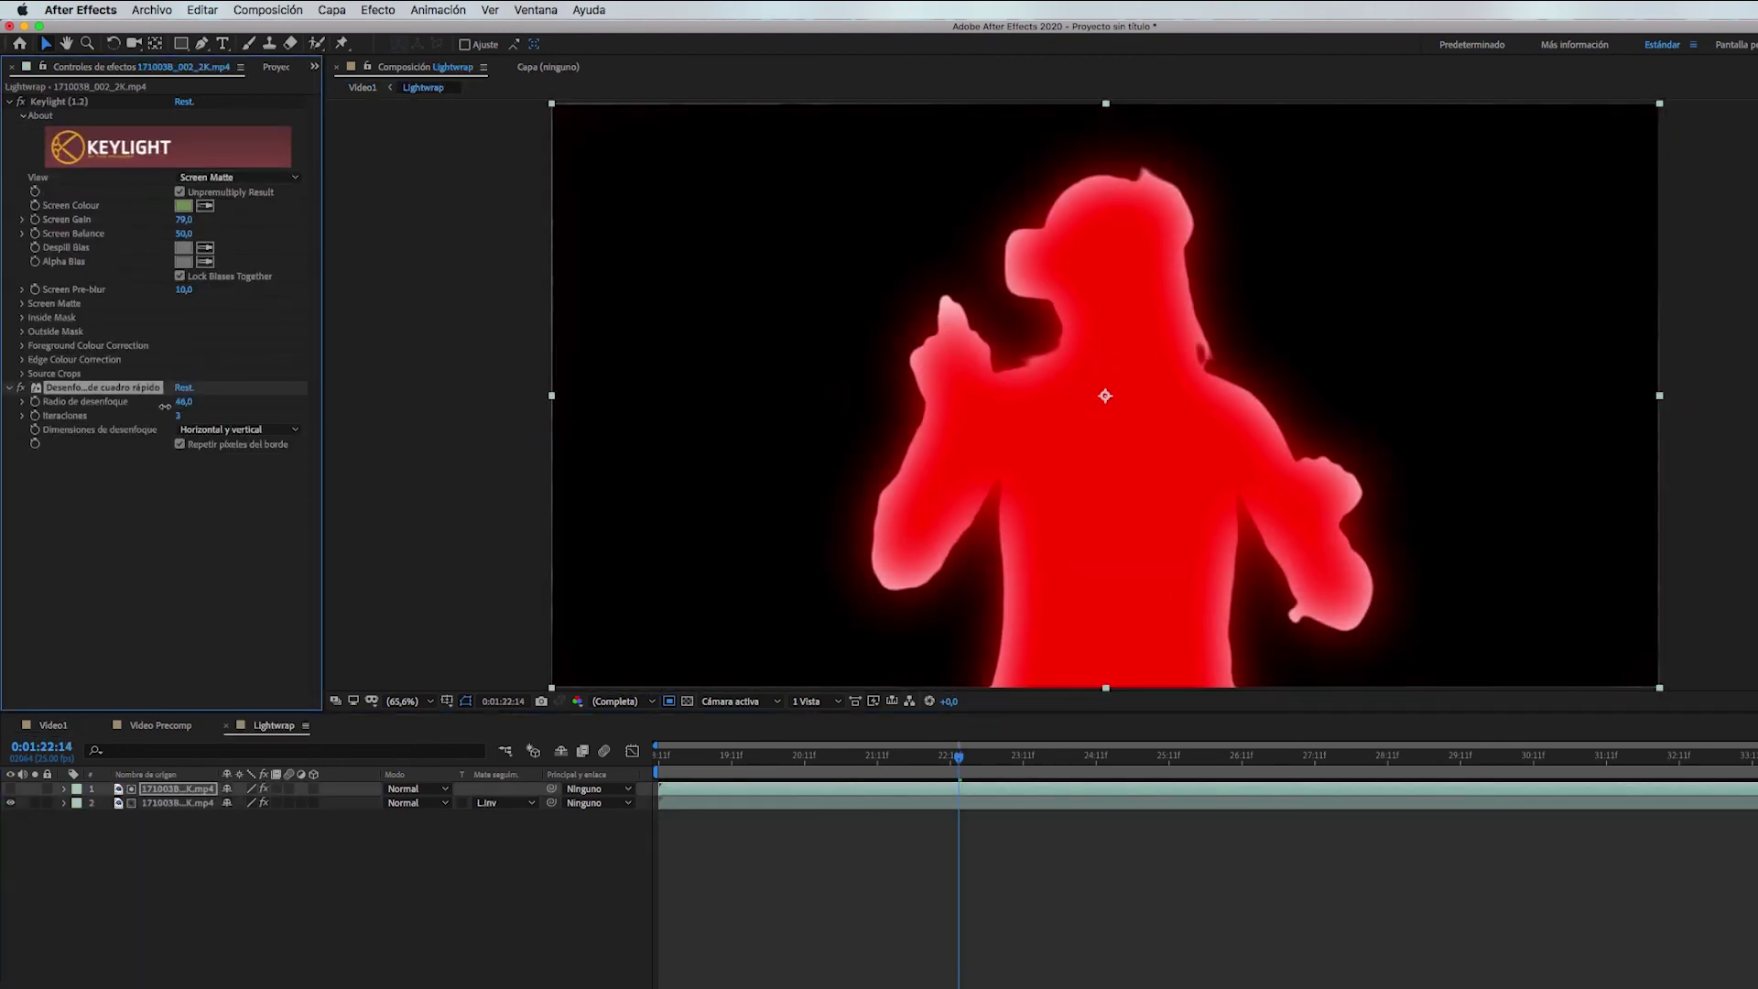
left_click_drag(186, 405, 137, 409)
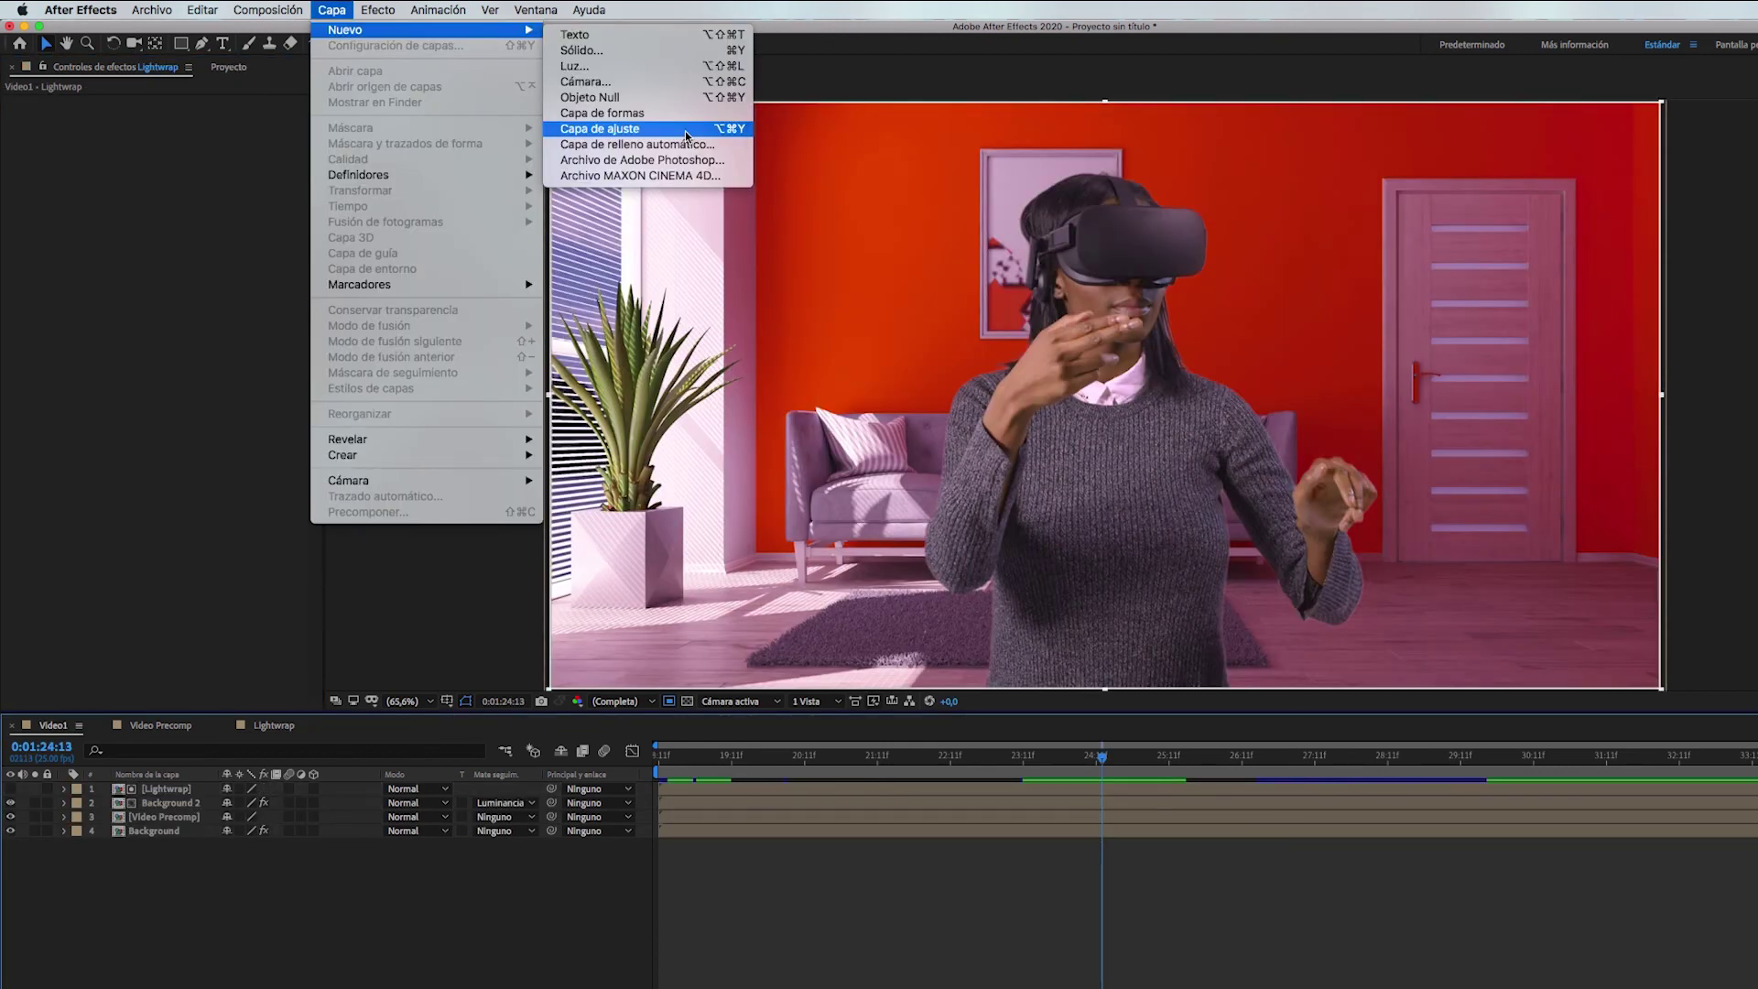
Add an adjustment layer with a Photo Filter, first trying the Filtro frío (82) preset.
left_click(685, 132)
left_click(648, 544)
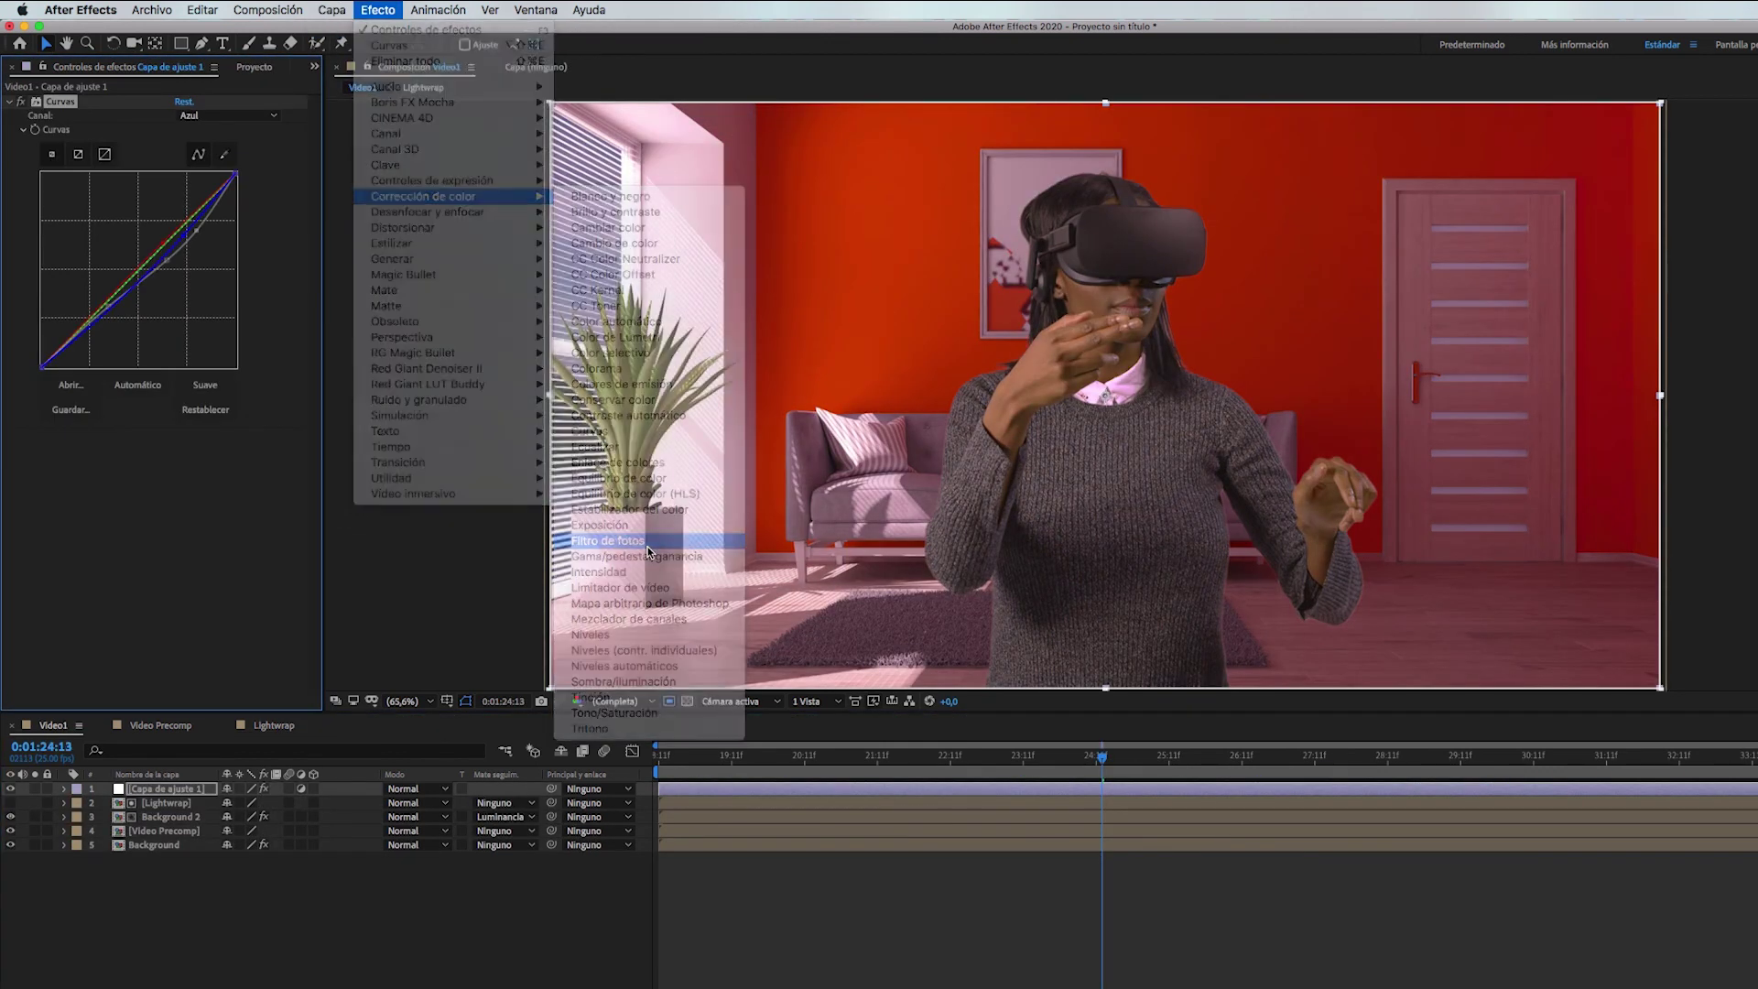
left_click(294, 450)
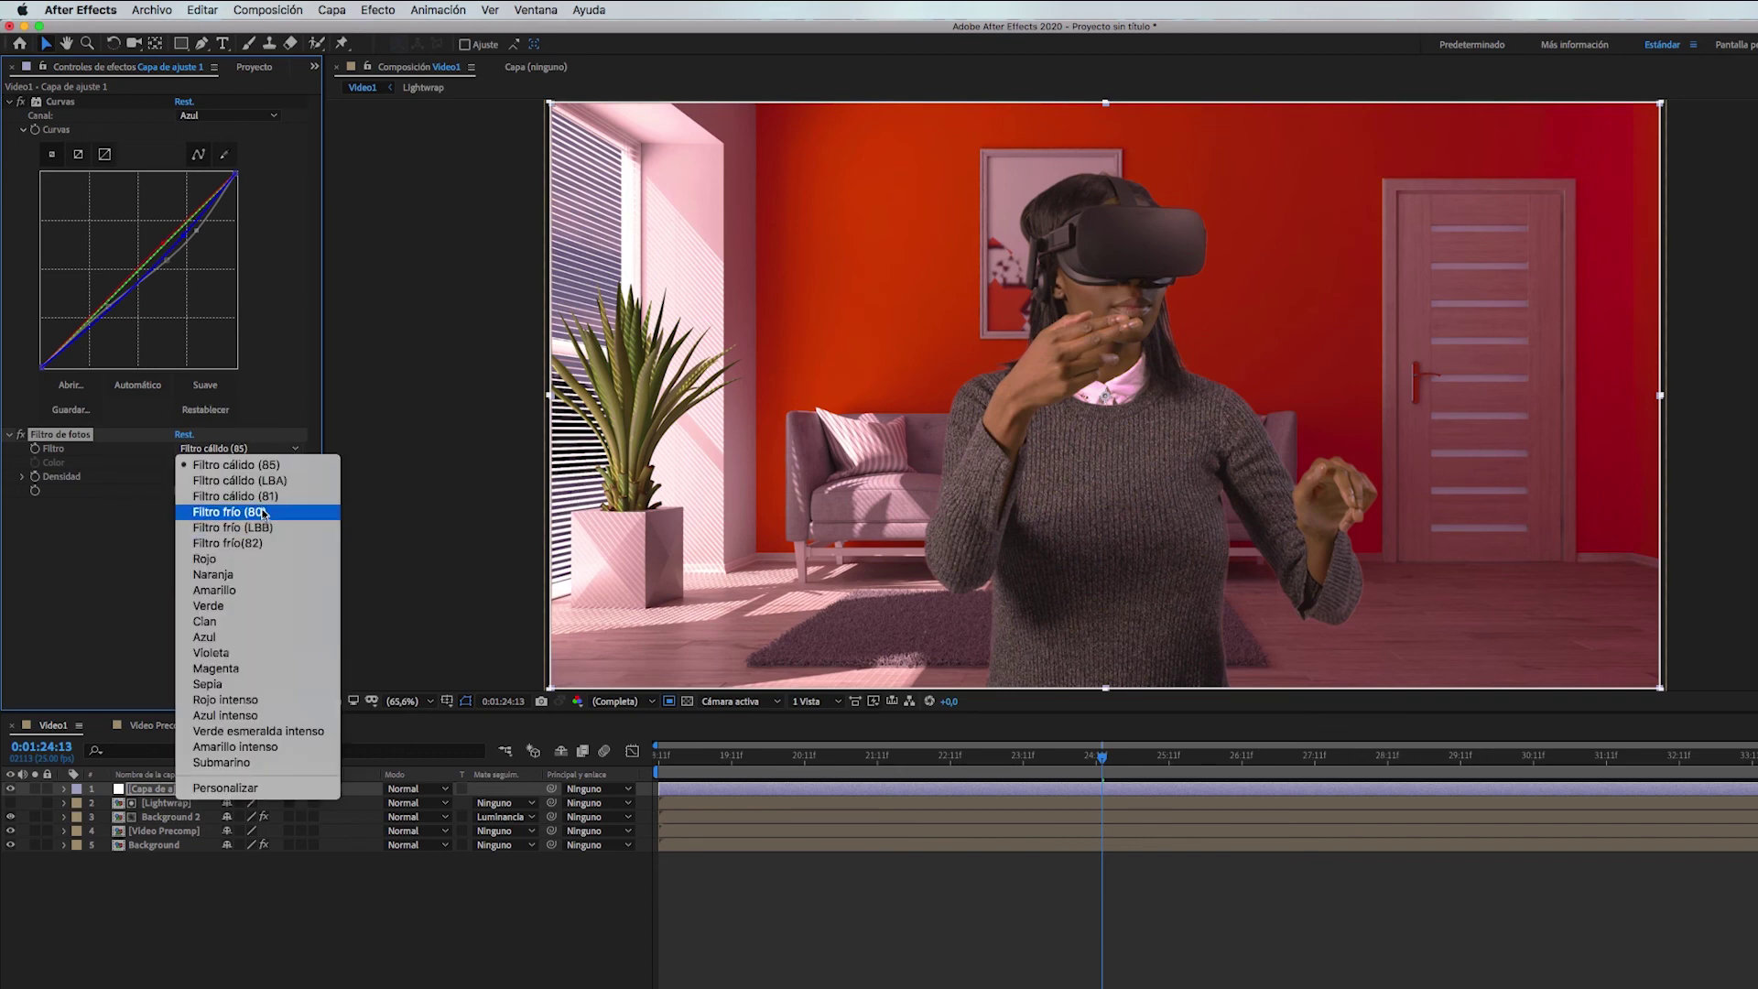
left_click(263, 548)
left_click(286, 448)
left_click(270, 544)
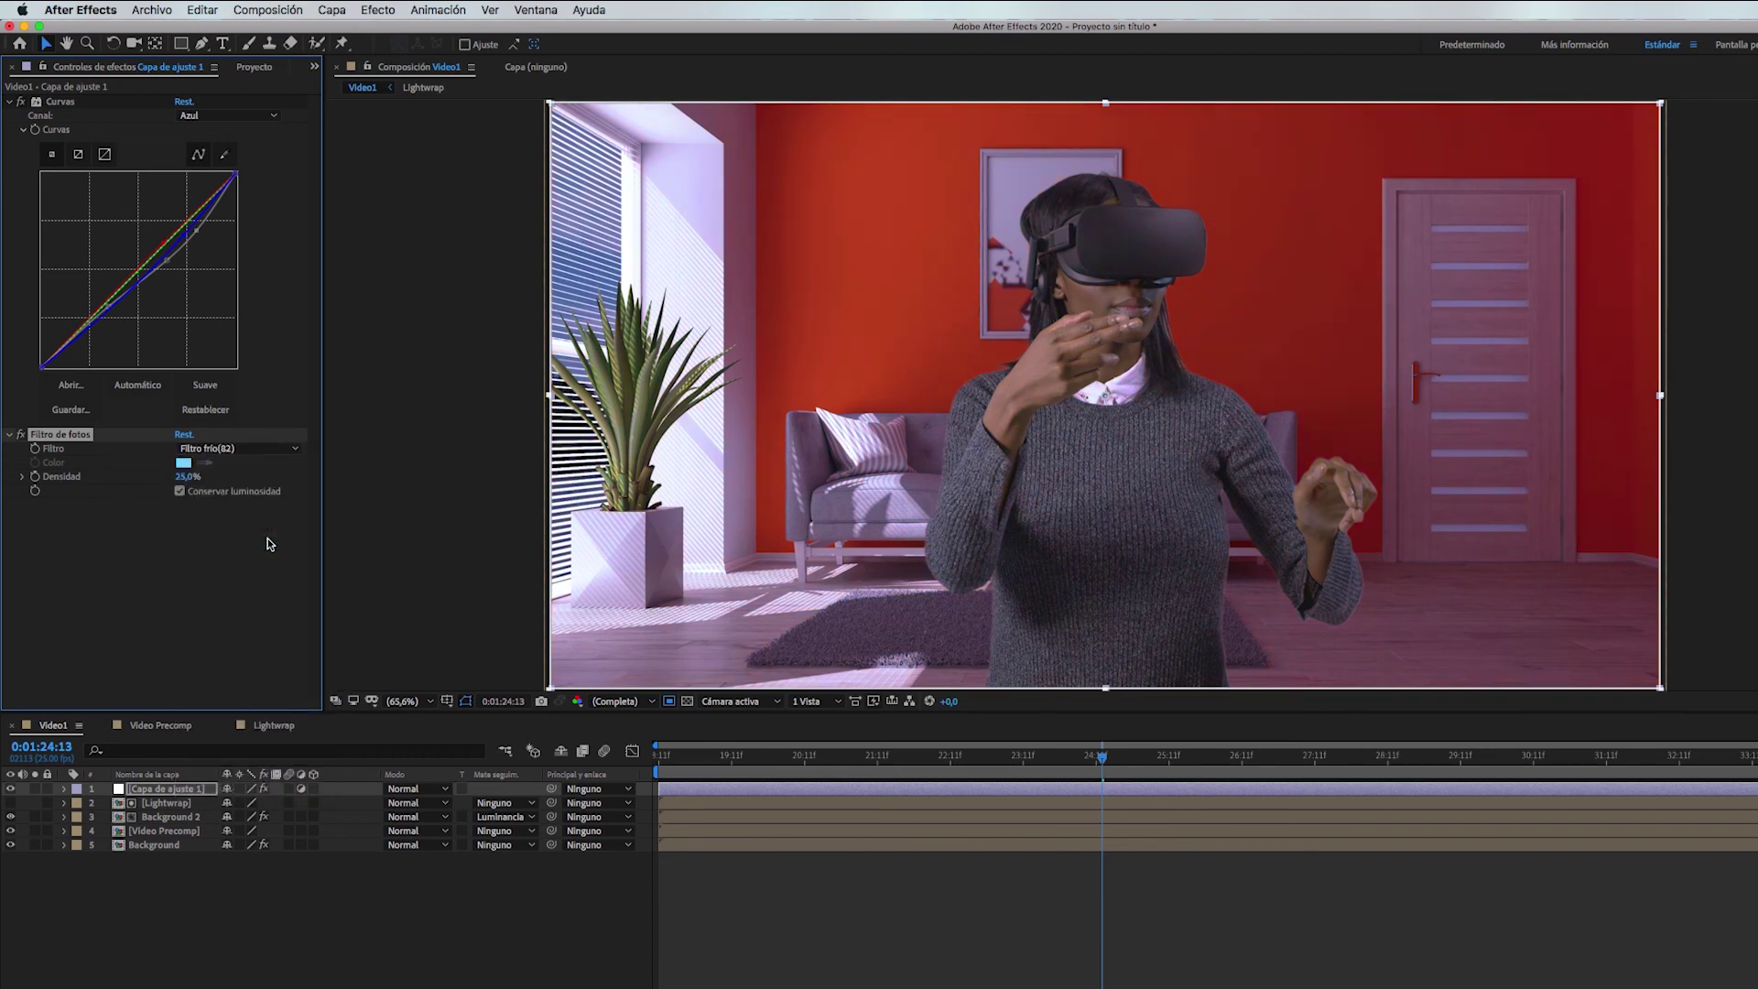
Switch the photo filter to Submarino and raise its density to about 15%.
left_click(275, 449)
left_click(289, 769)
mouse_move(188, 476)
left_mouse_down()
mouse_move(234, 489)
mouse_move(257, 455)
left_mouse_up()
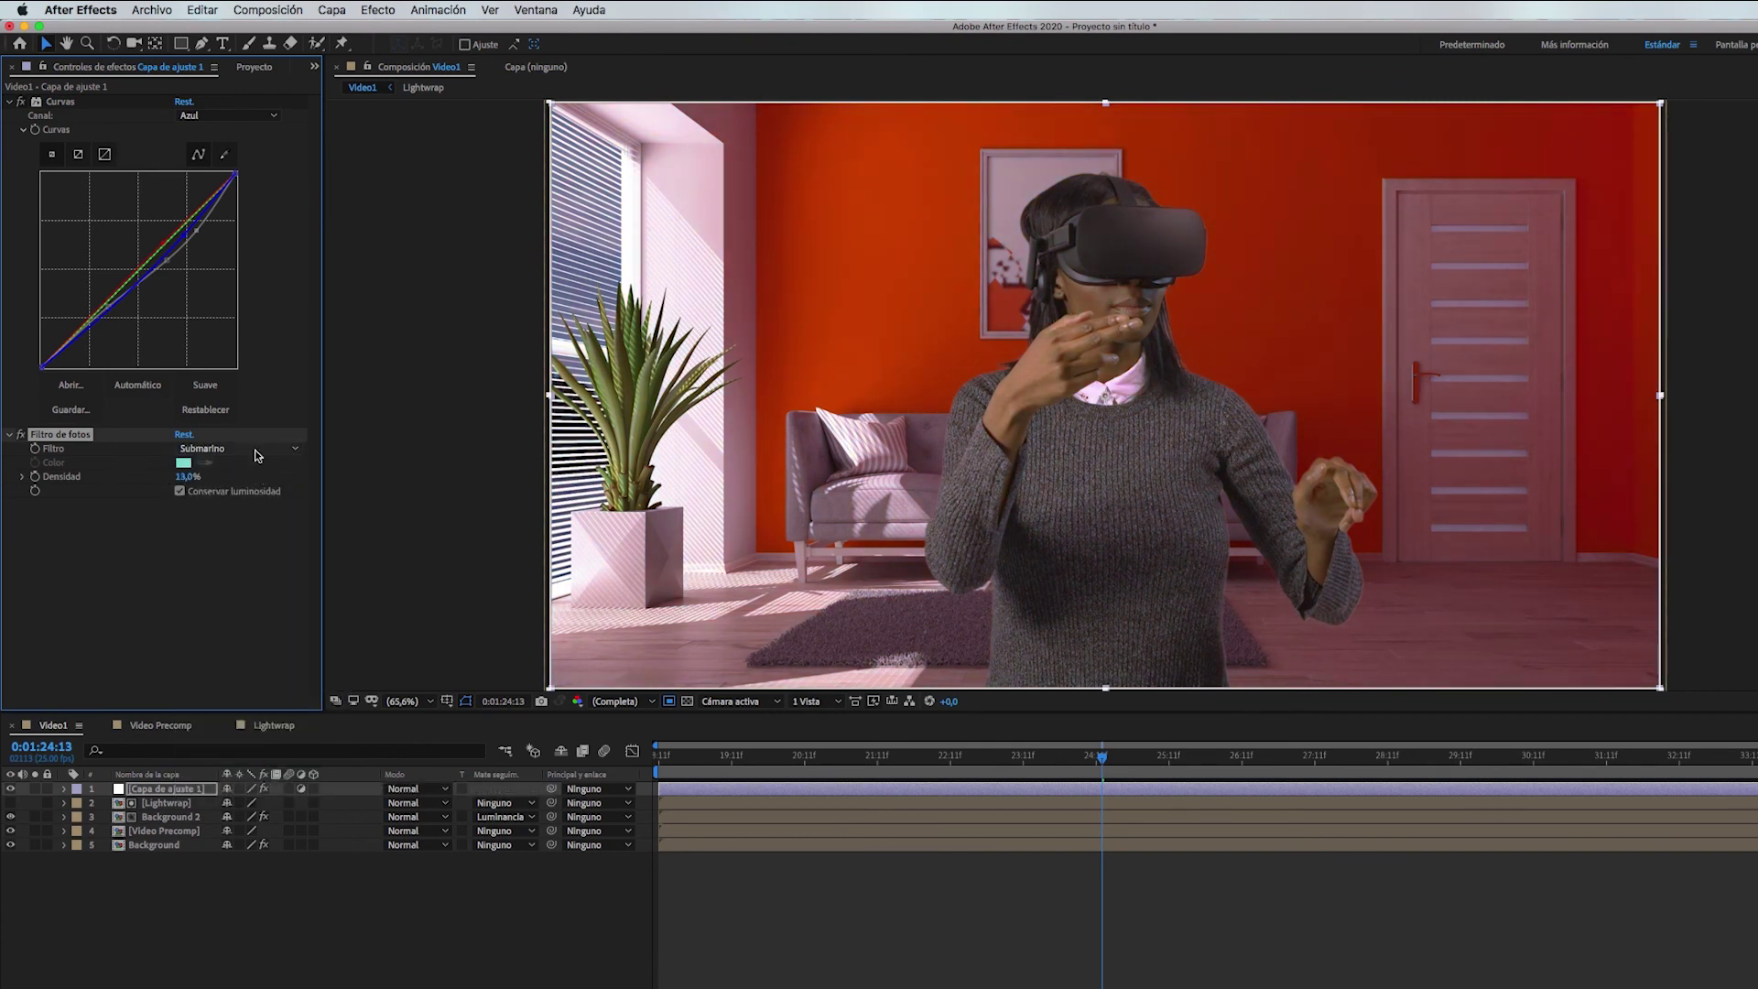